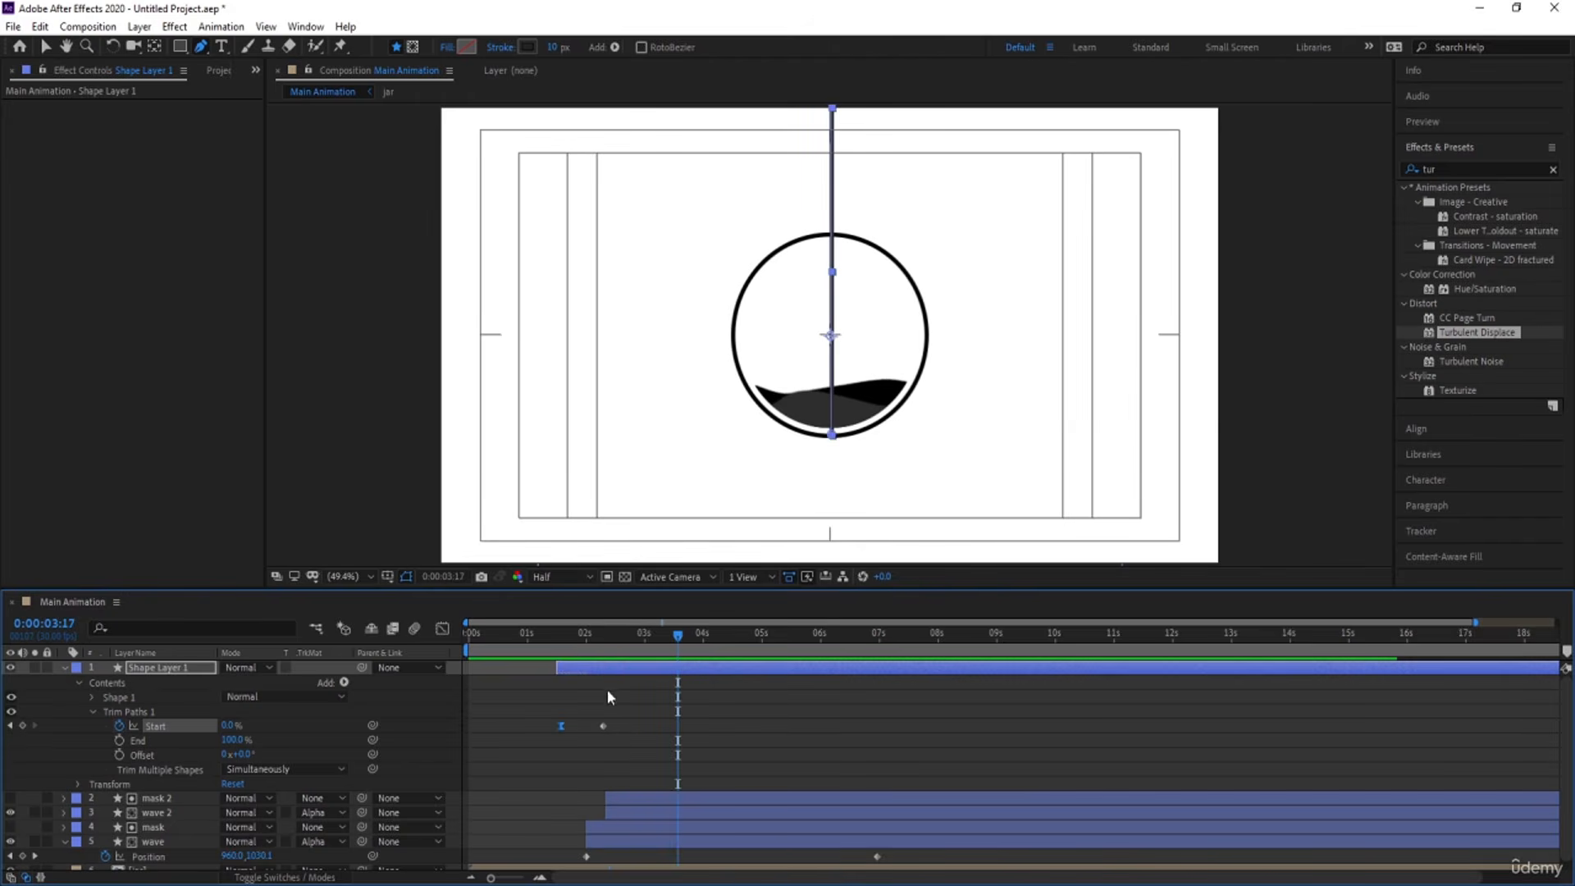
# Raise the pouring line's lower end point slightly inside the circle, and preview the animation from 0:00:01:15.
pyautogui.click(835, 438)
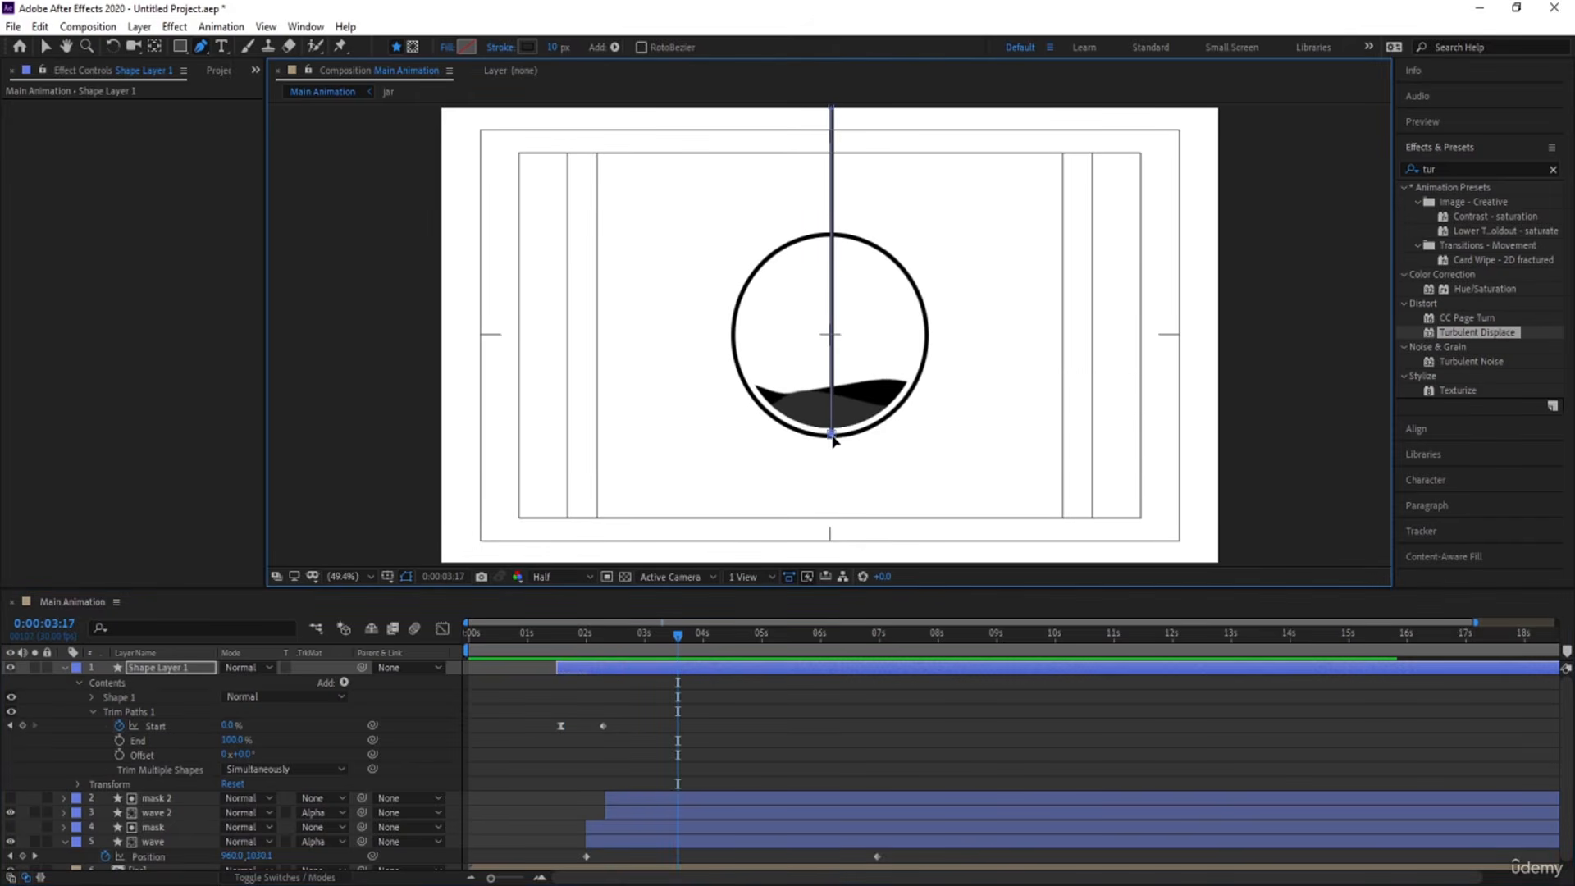
pyautogui.moveTo(833, 435); pyautogui.dragTo(833, 429)
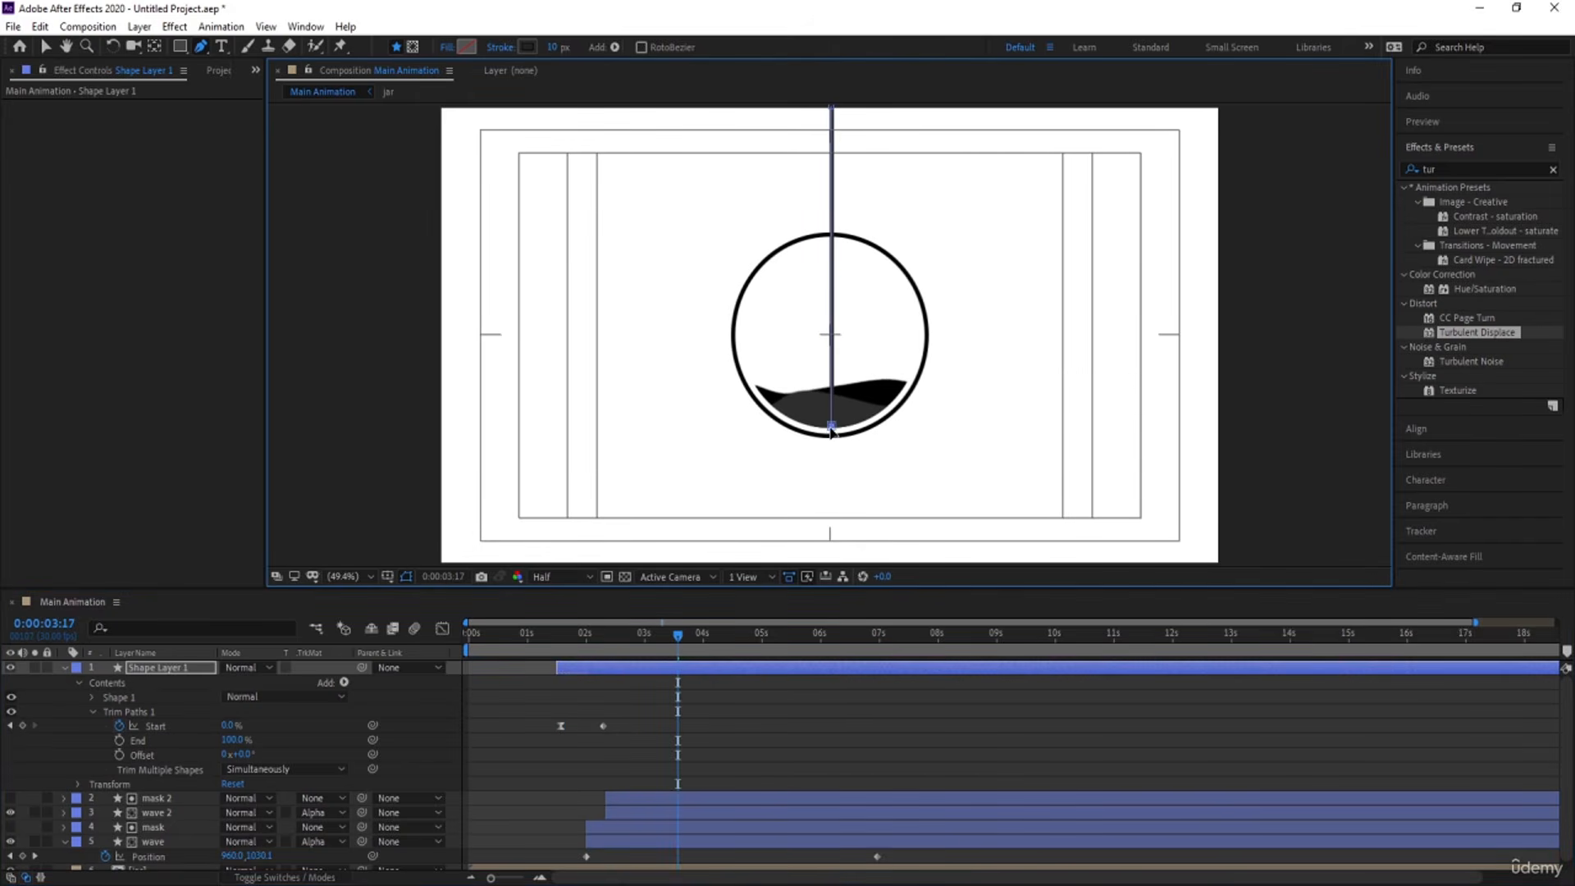
pyautogui.click(583, 732)
pyautogui.click(556, 646)
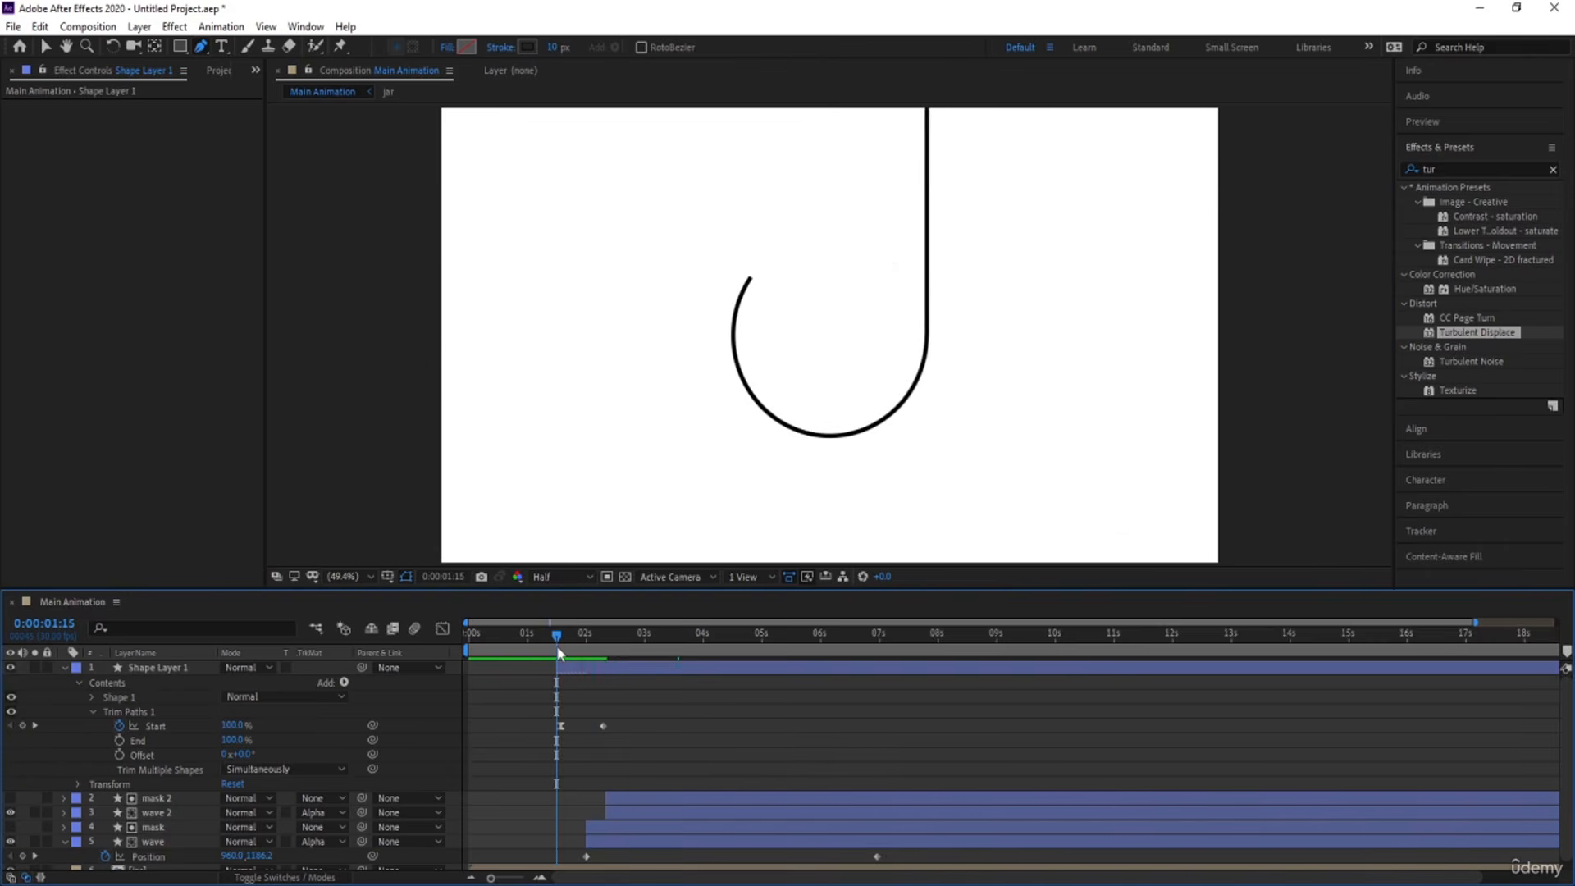
pyautogui.press('space')
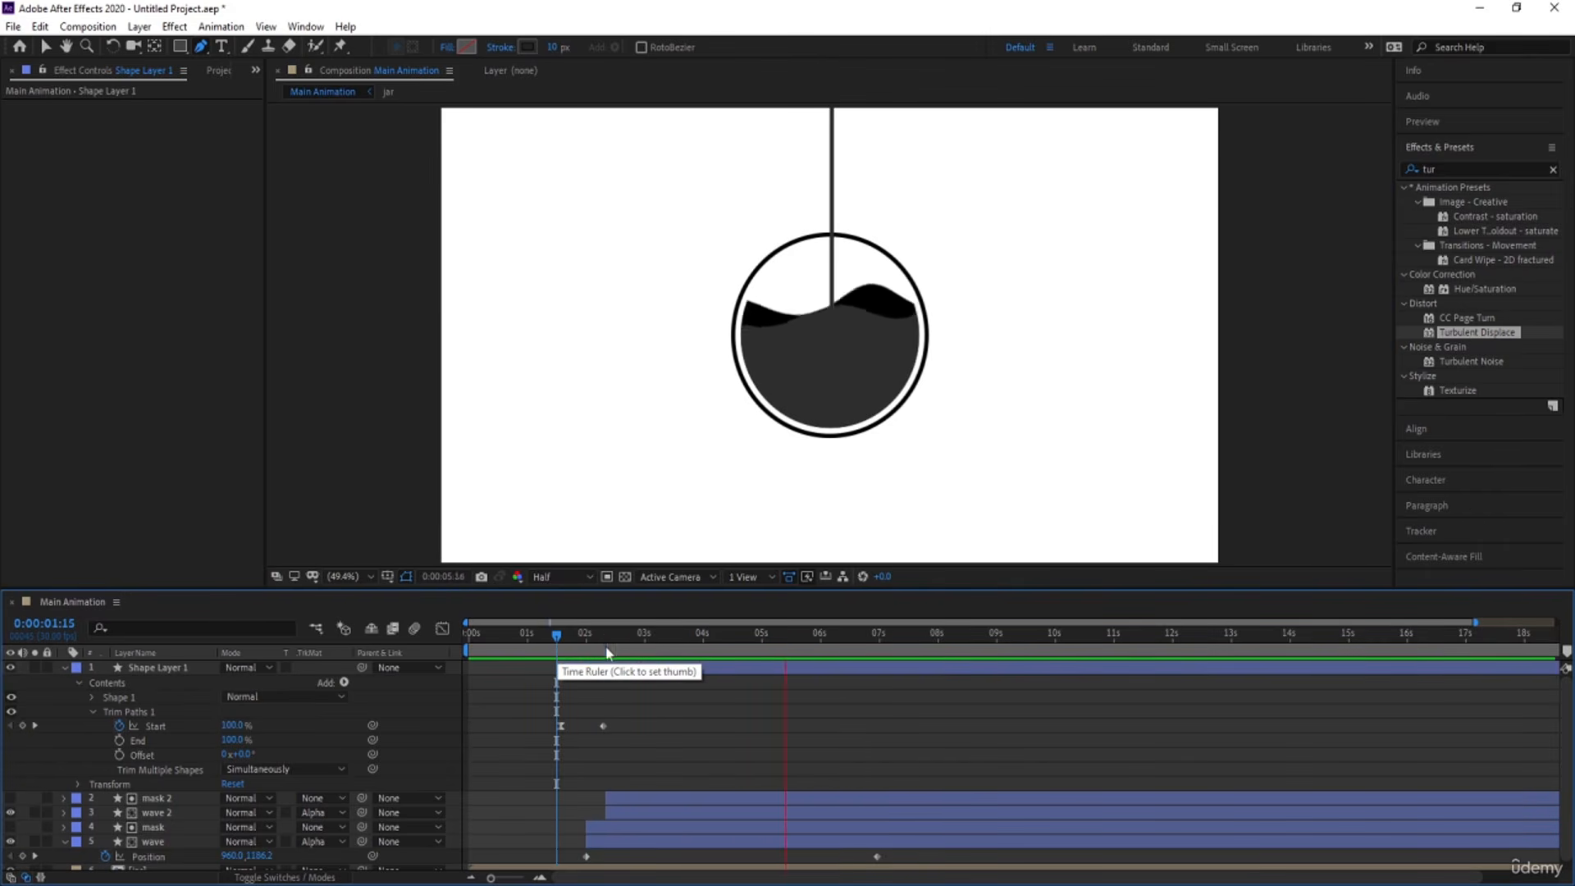
pyautogui.press('space')
# Keyframe the line's Trim Paths End at 100% at 0:00:05:19 and at 50% at 0:00:06:12.
pyautogui.click(120, 740)
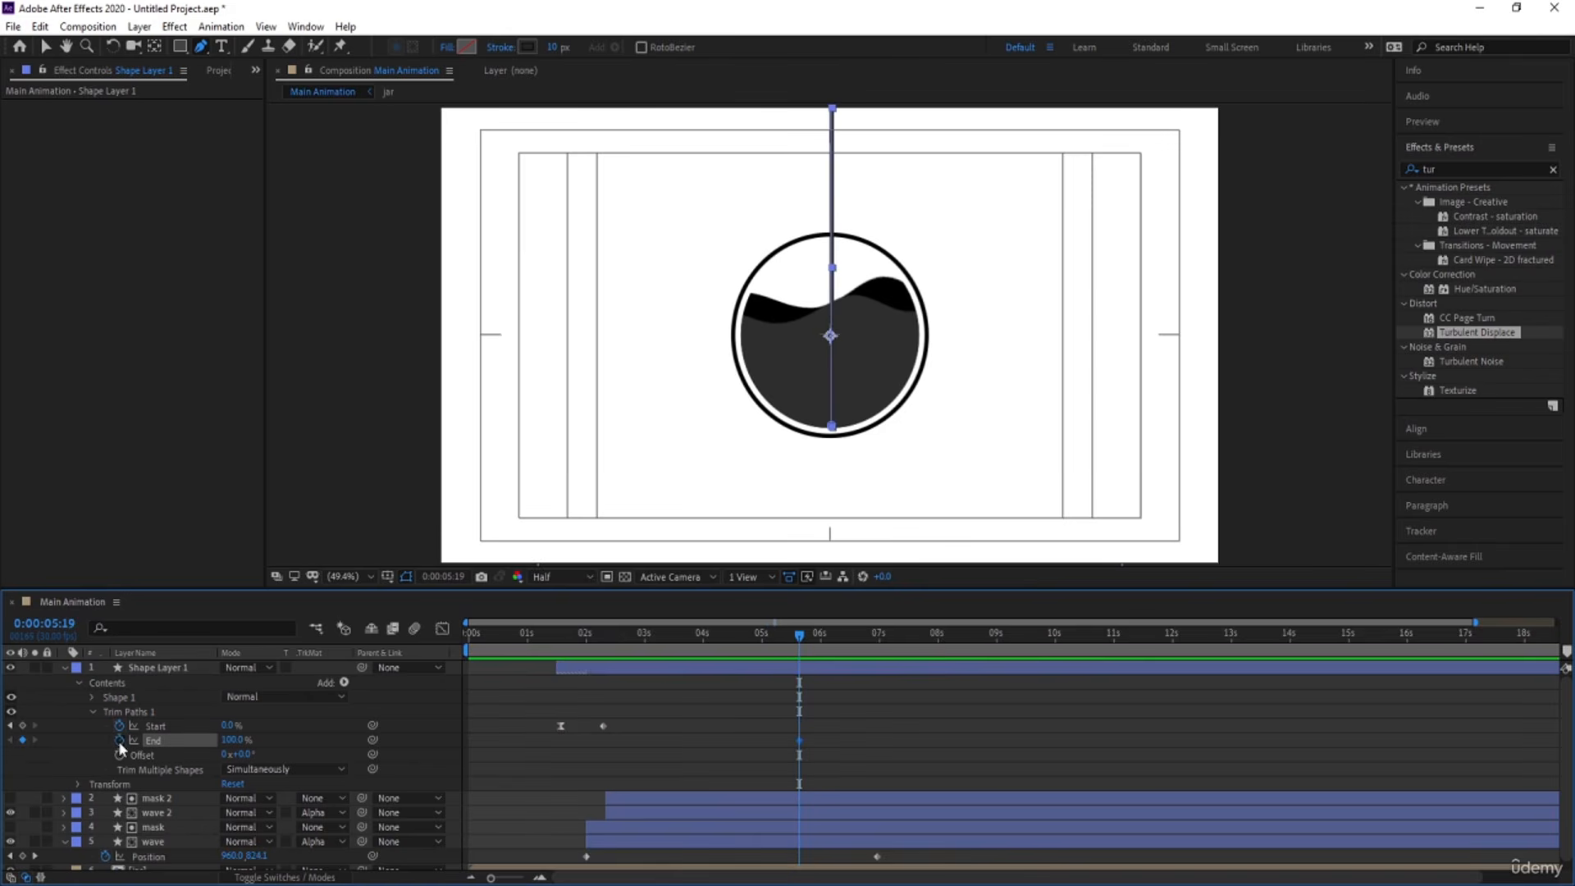
pyautogui.click(871, 668)
pyautogui.moveTo(804, 636); pyautogui.dragTo(845, 641)
pyautogui.moveTo(234, 742)
pyautogui.mouseDown()
pyautogui.moveTo(183, 748)
pyautogui.moveTo(205, 740)
pyautogui.mouseUp()
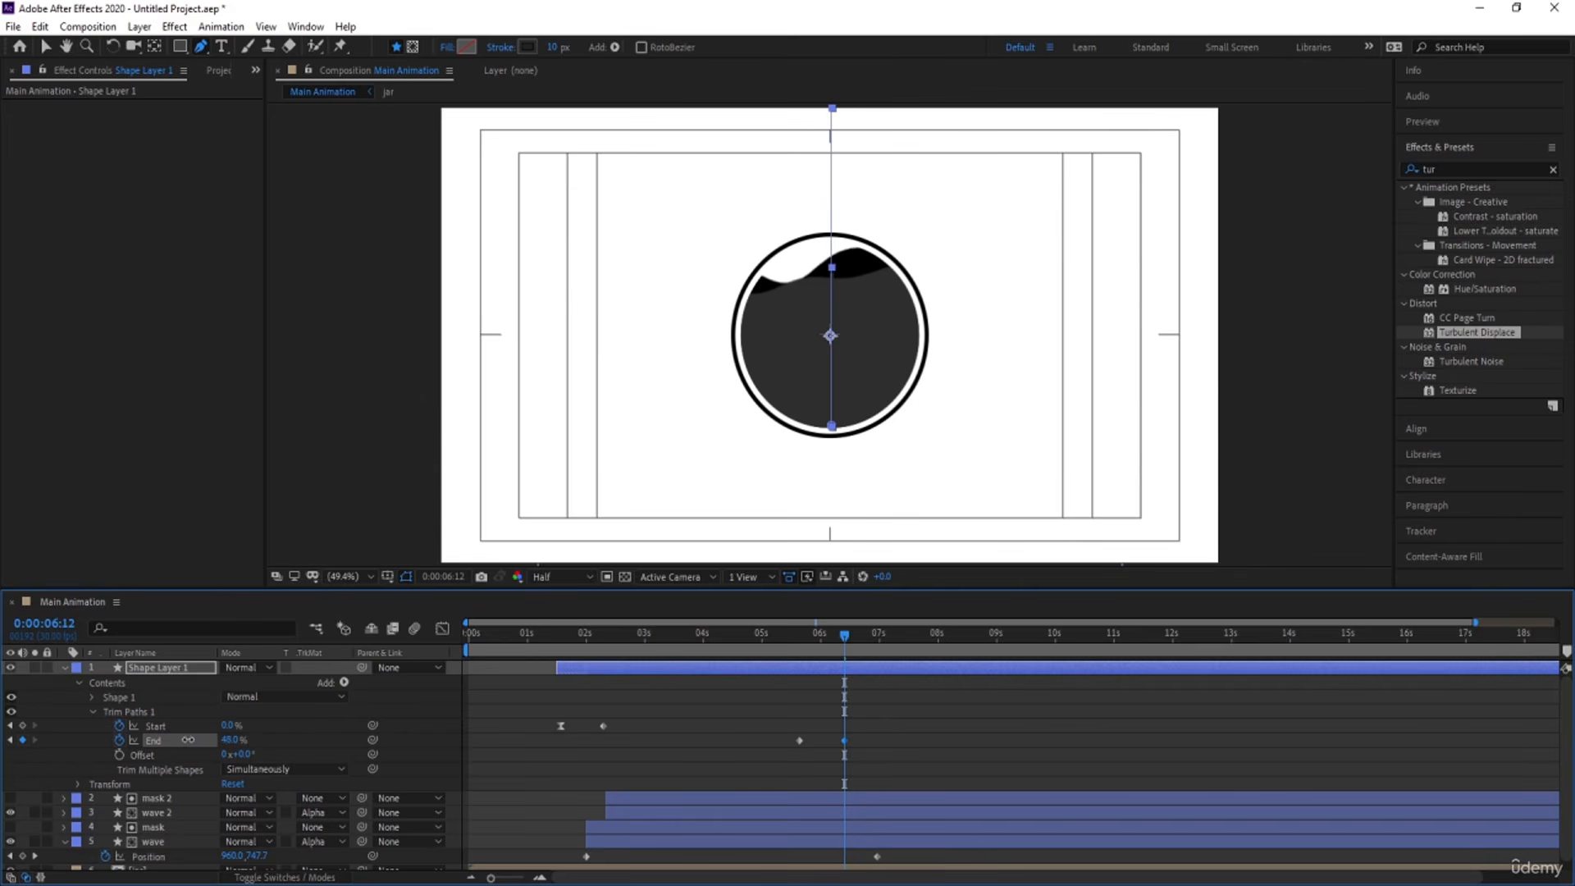
pyautogui.click(229, 740)
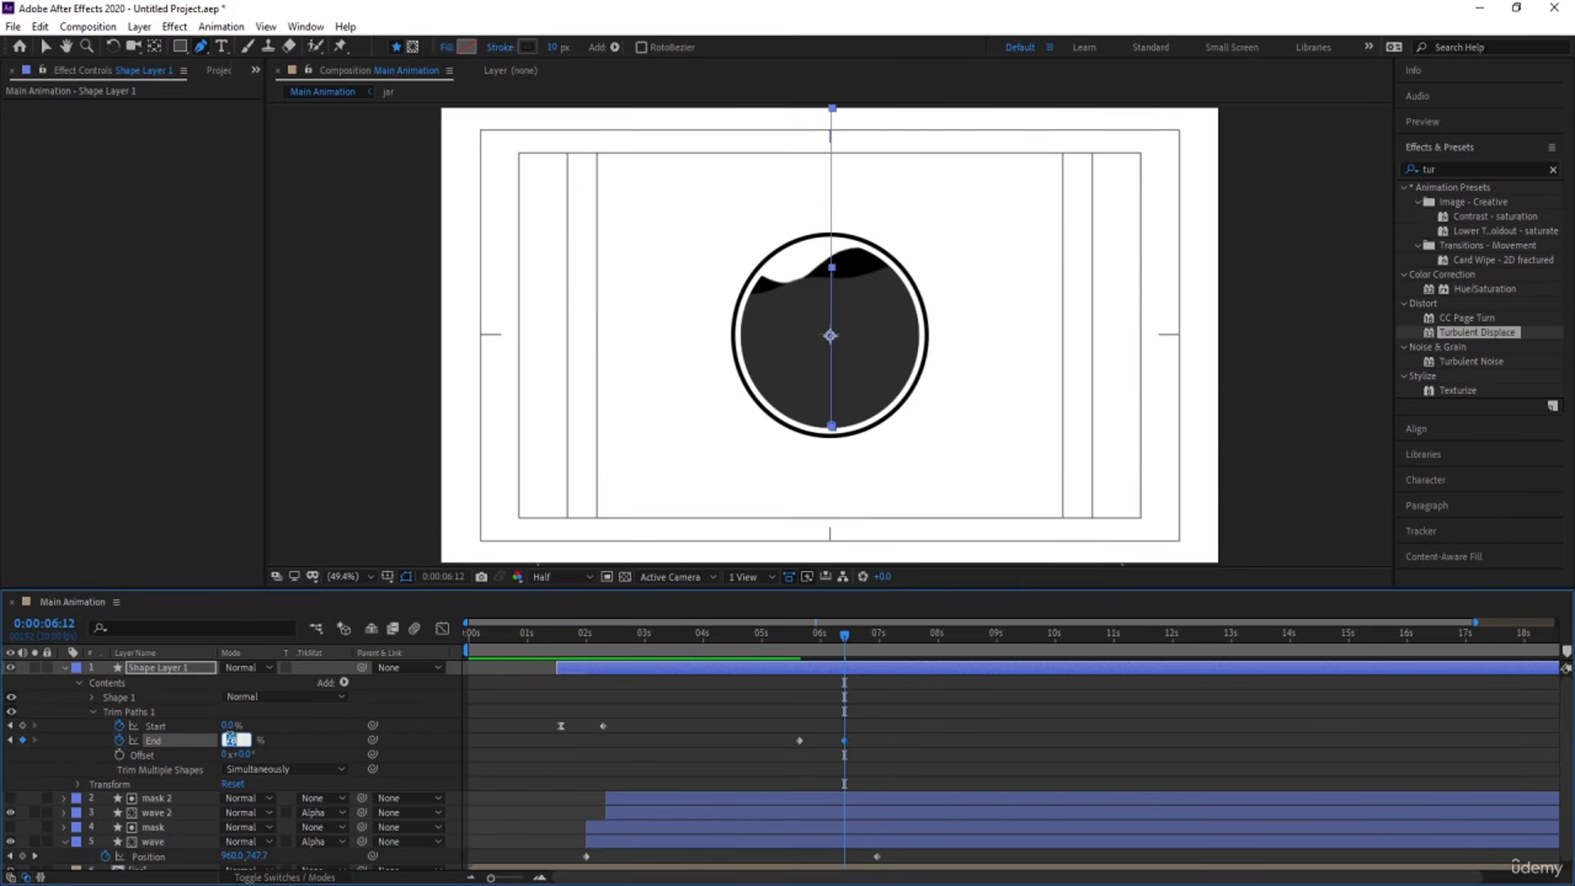
pyautogui.press('Return')
# Shift both Trim Paths End keyframes forward in time so the second sits at 0:00:07:17, and preview the playback.
pyautogui.moveTo(844, 636); pyautogui.dragTo(914, 739)
pyautogui.press('space')
pyautogui.press('space')
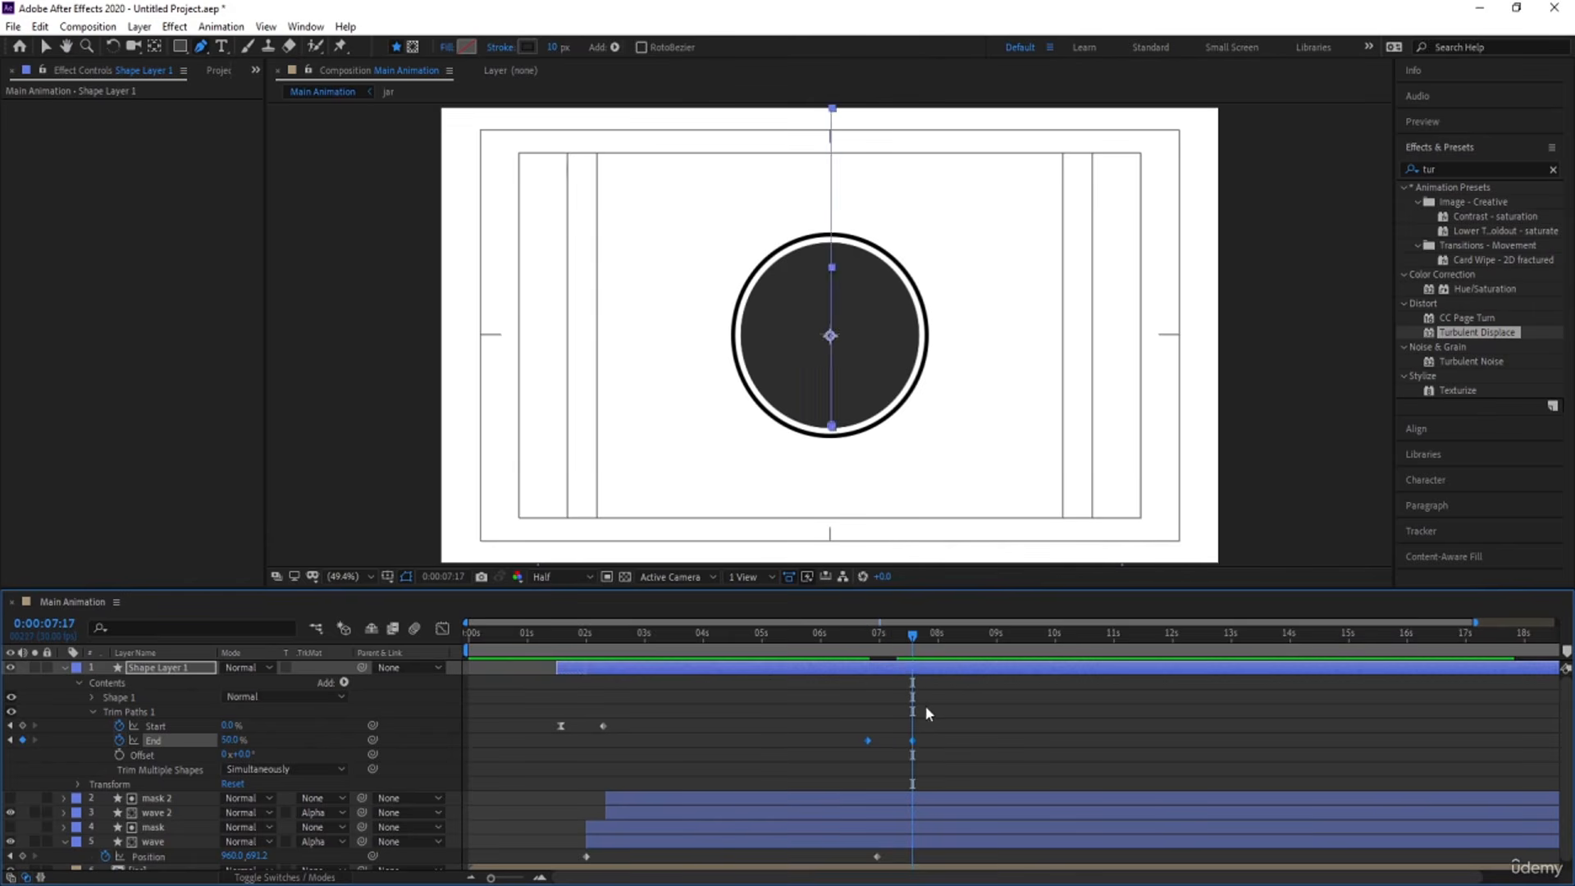
# Apply easing to the first Trim Paths End keyframe and scrub back to just after the six-second mark.
pyautogui.click(925, 707)
pyautogui.click(913, 740)
pyautogui.moveTo(855, 717); pyautogui.dragTo(879, 751)
pyautogui.click(862, 642)
pyautogui.moveTo(863, 648); pyautogui.dragTo(831, 644)
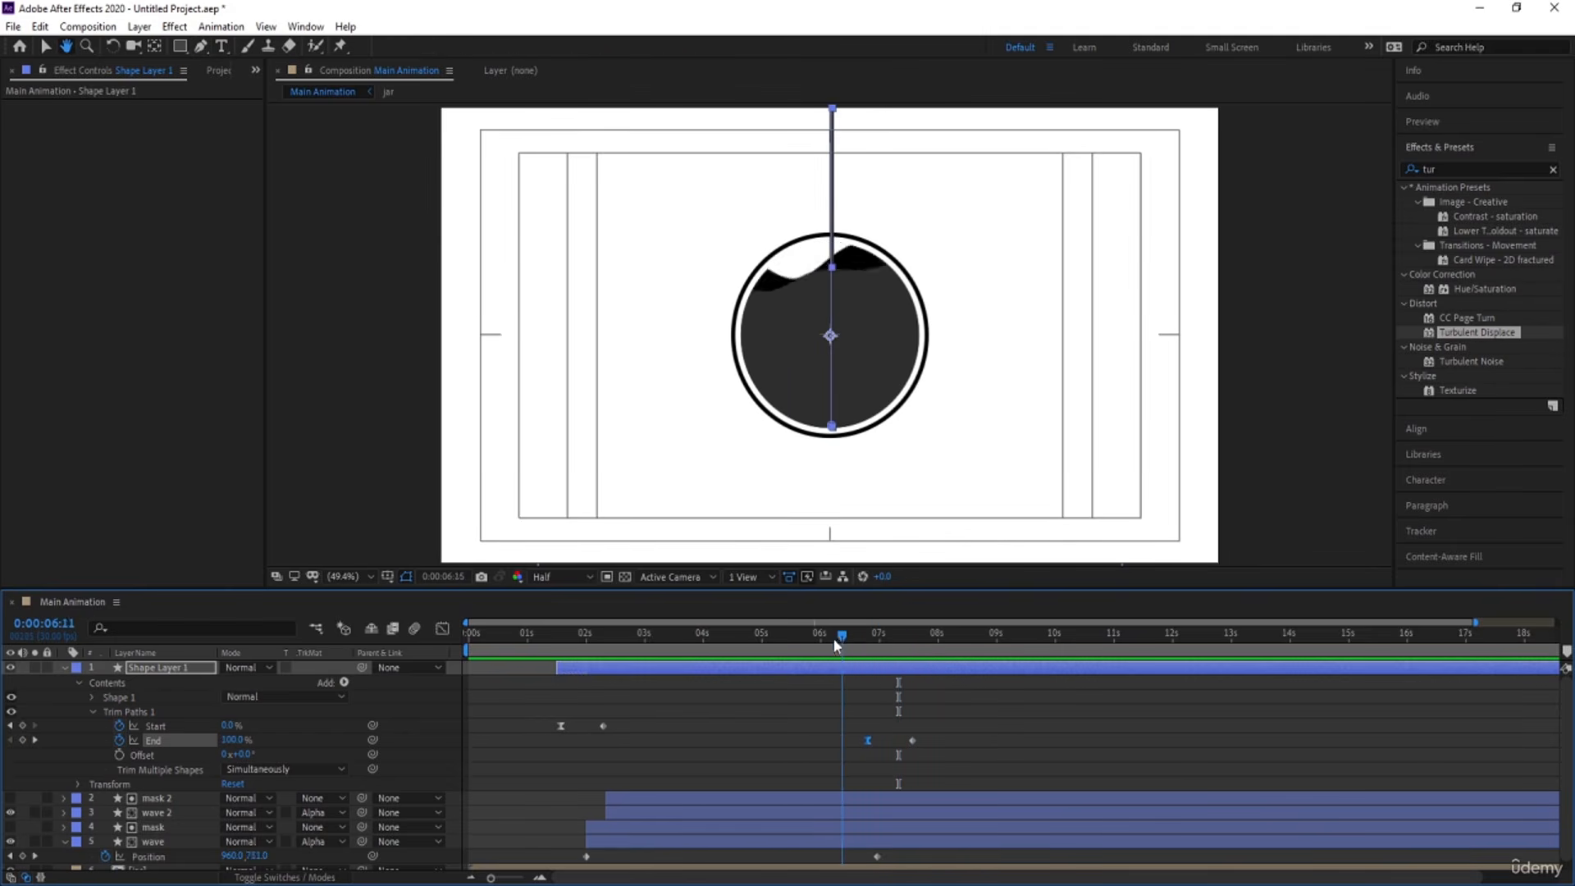
# Move the first End keyframe closer to the second one, to about 0:00:07:09, checking the timing with playback.
pyautogui.moveTo(871, 740); pyautogui.dragTo(895, 753)
pyautogui.press('space')
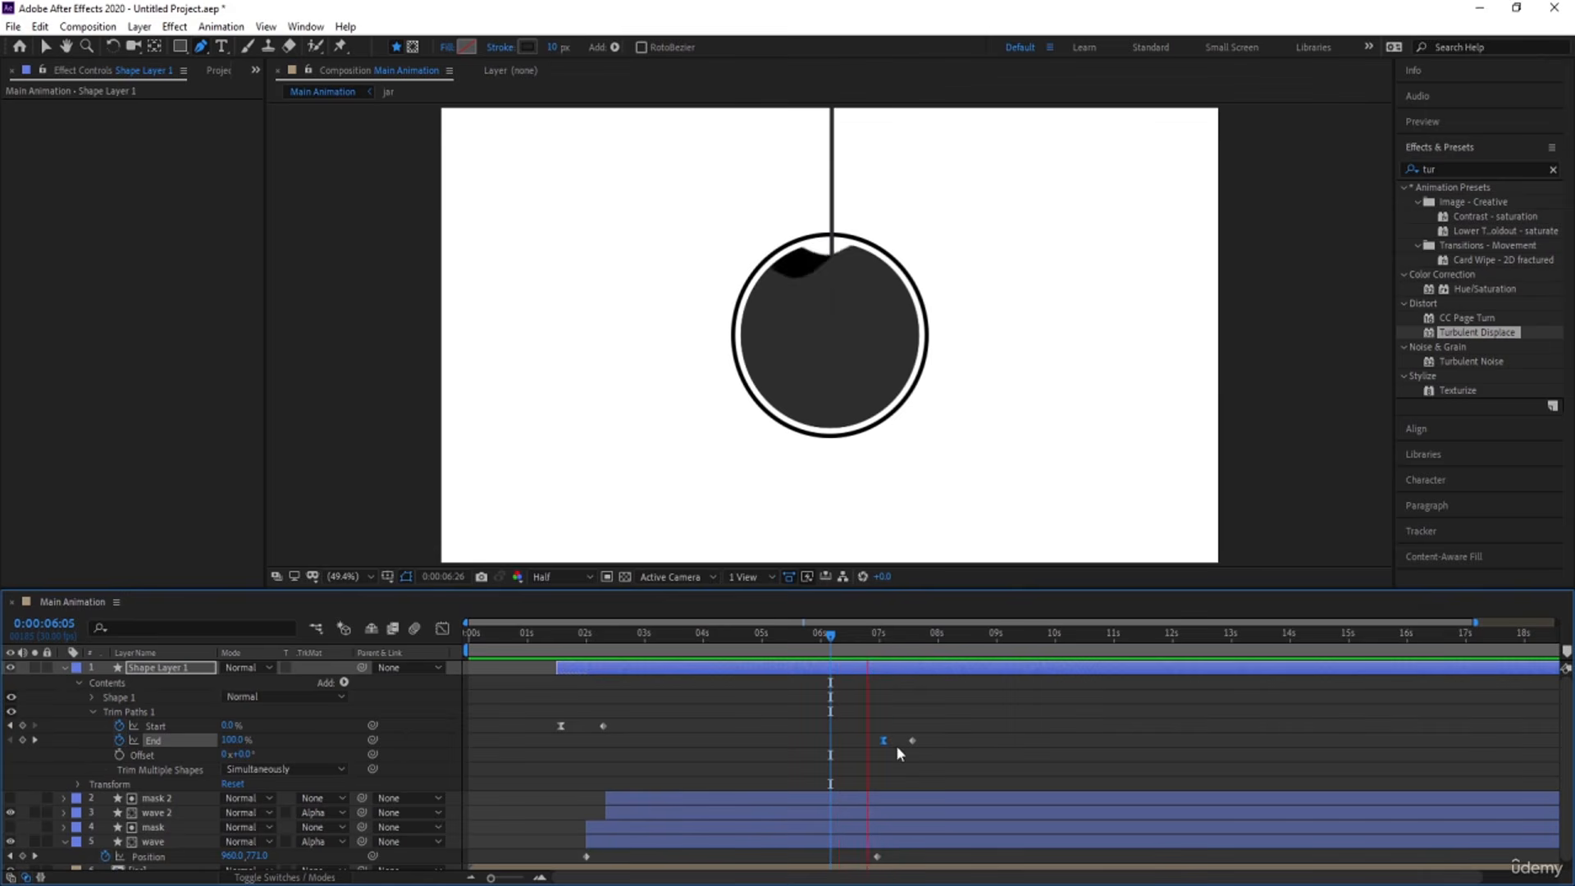
pyautogui.press('space')
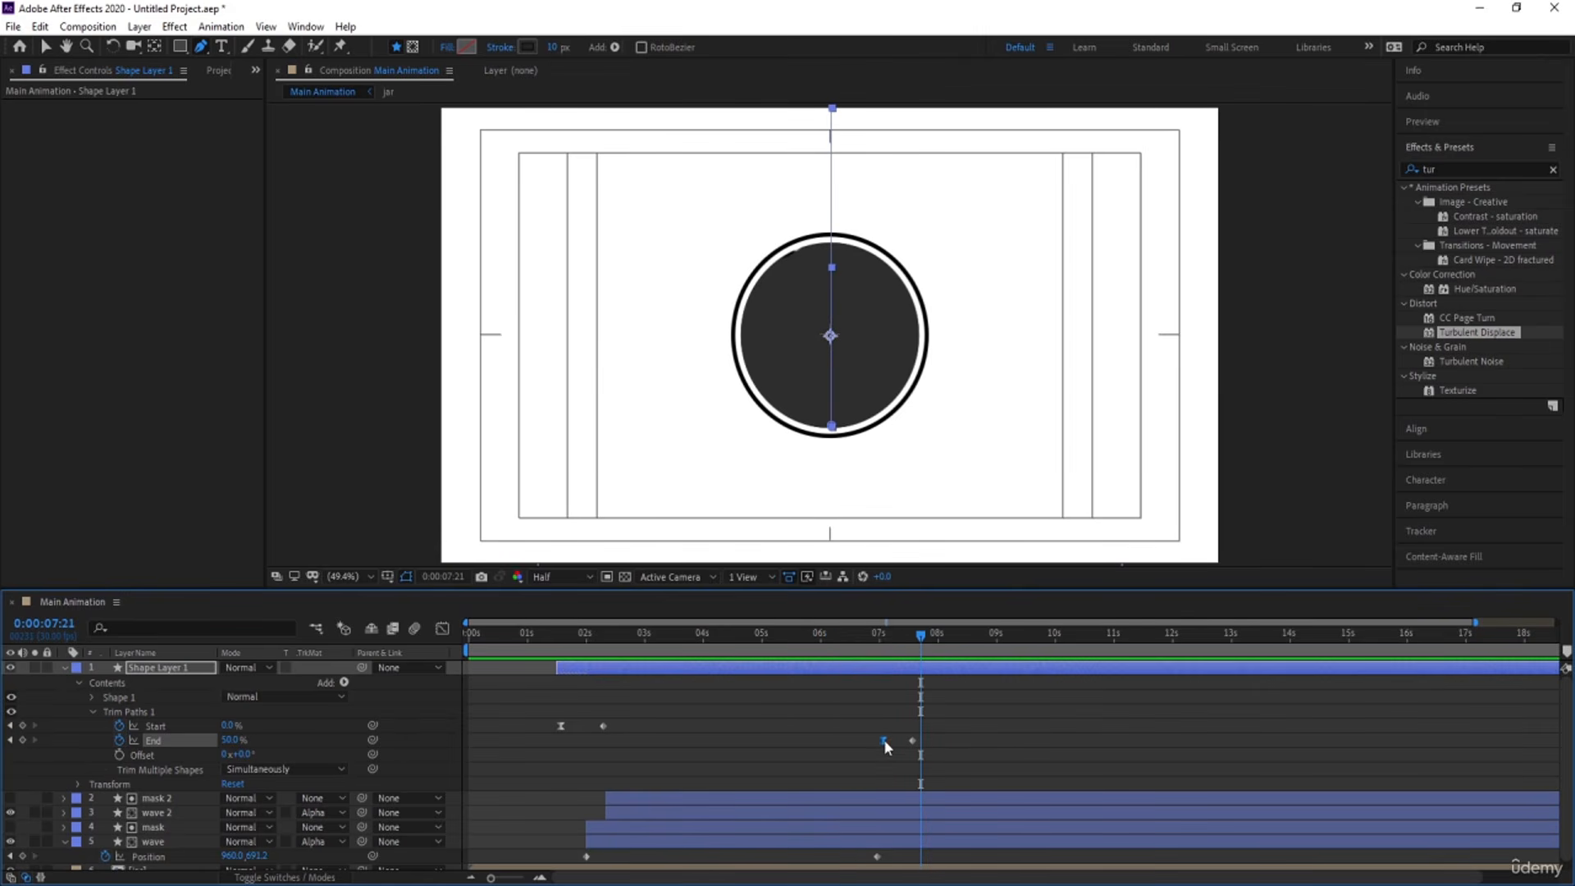
pyautogui.moveTo(883, 740); pyautogui.dragTo(895, 742)
pyautogui.click(898, 632)
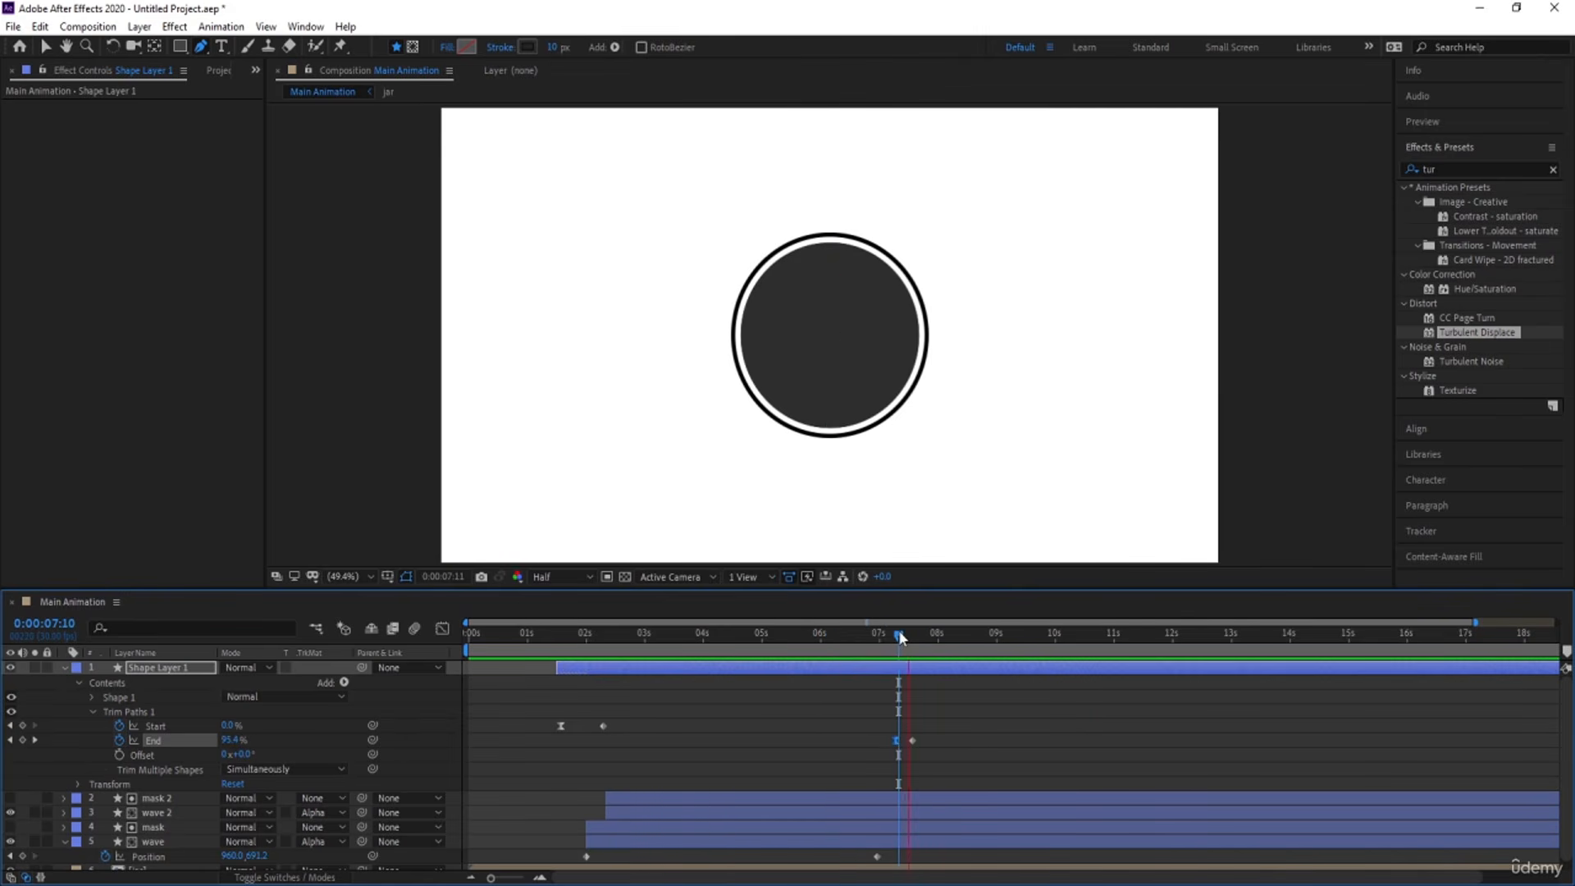
pyautogui.press('space')
# Preview the line and liquid animation from 0:00:01:20 until the circle is full.
pyautogui.moveTo(889, 637); pyautogui.dragTo(567, 638)
pyautogui.press('space')
pyautogui.press('space')
pyautogui.press('space')
pyautogui.press('space')
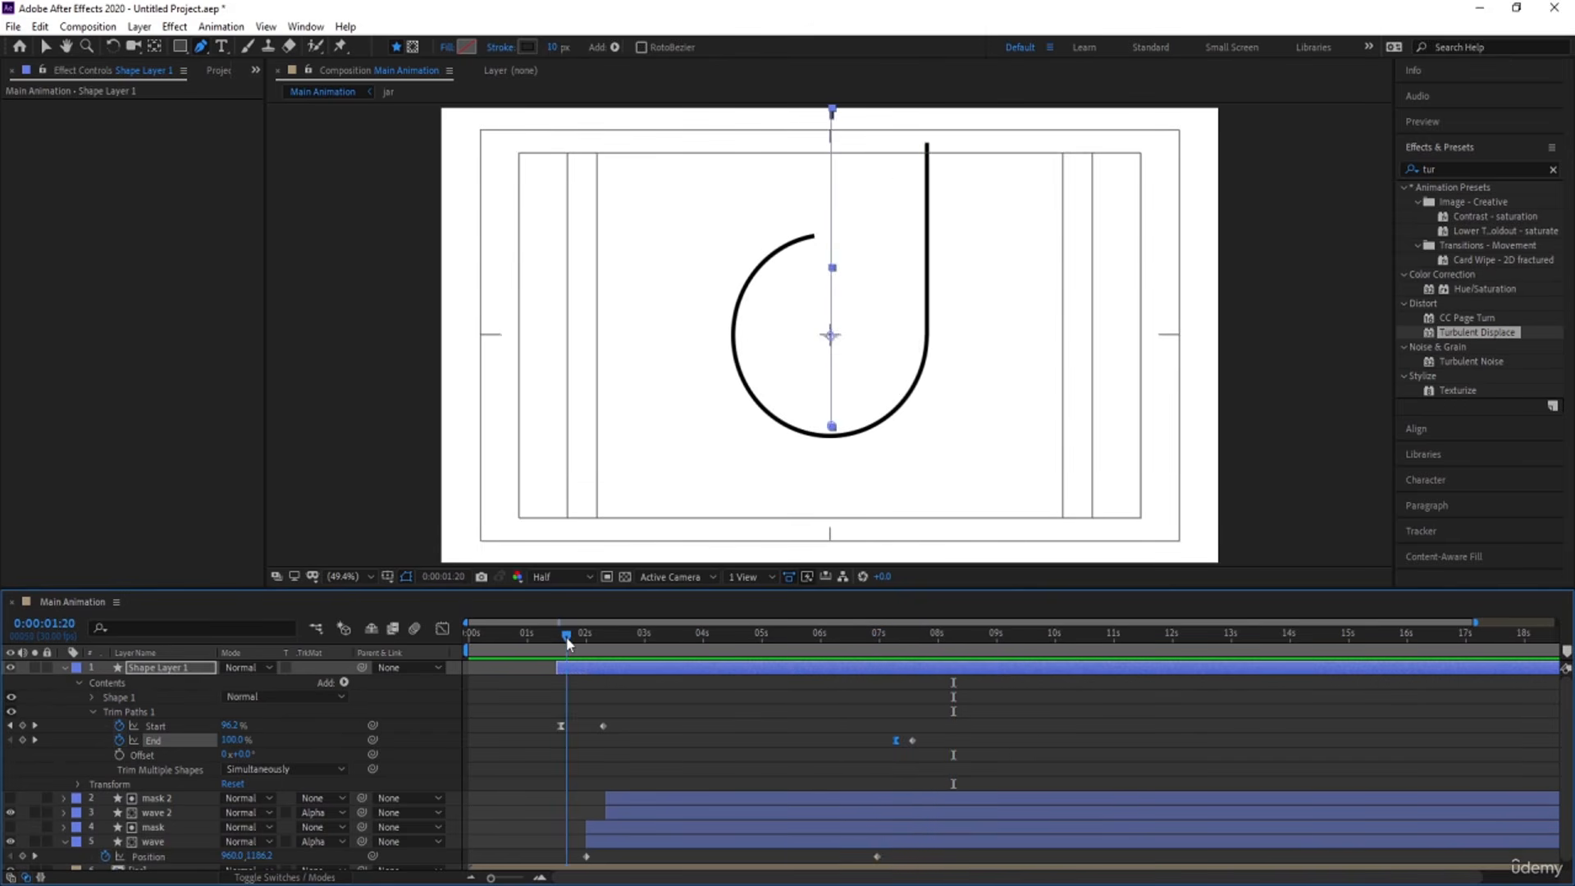
pyautogui.press('space')
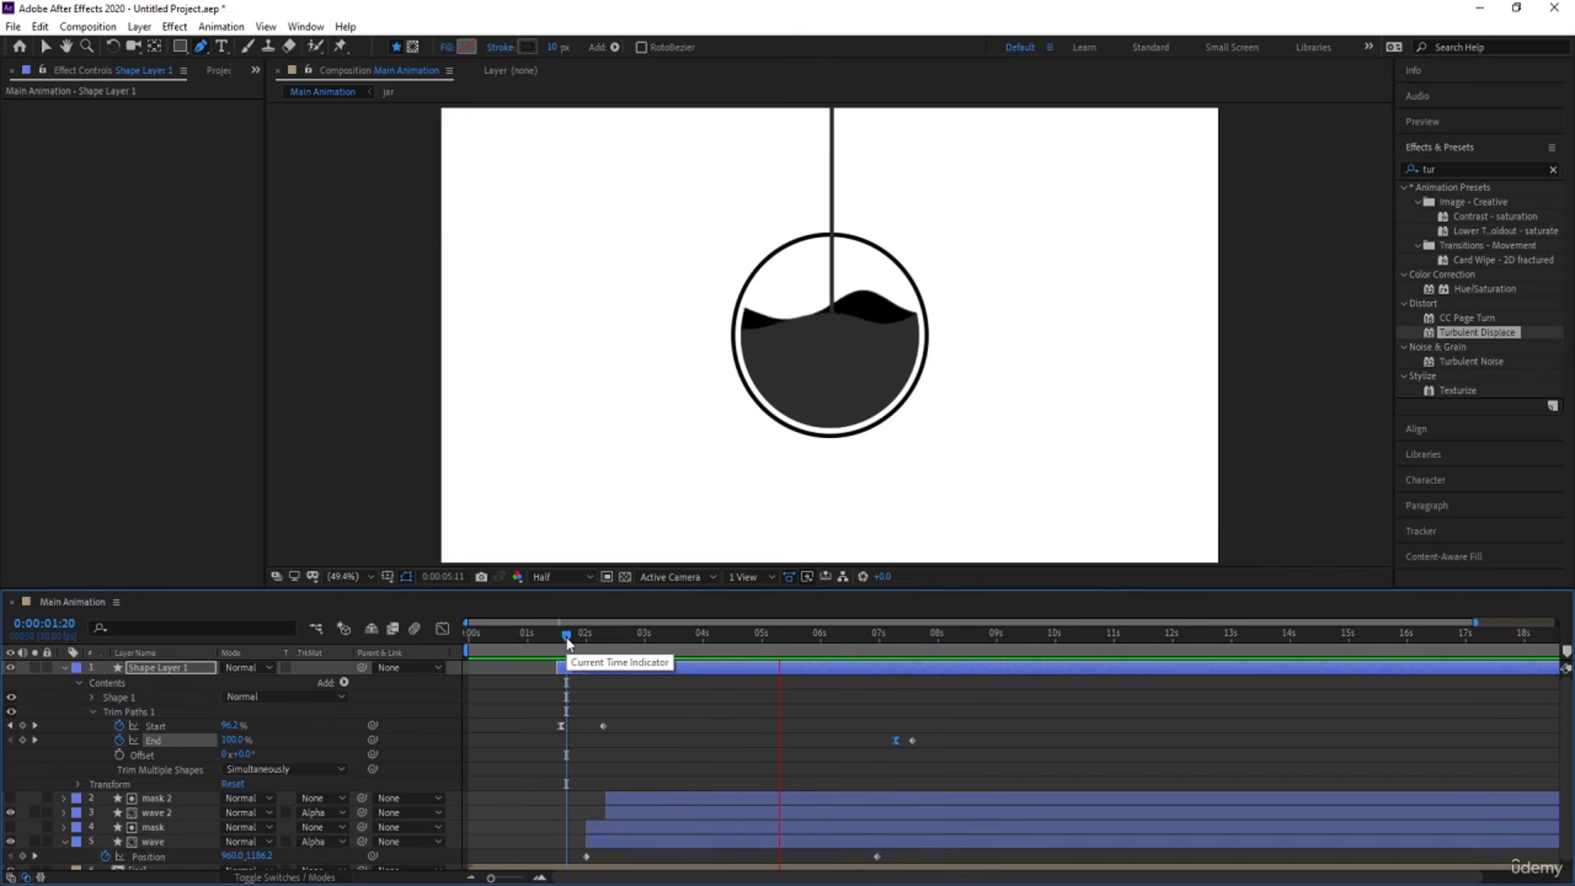
pyautogui.press('space')
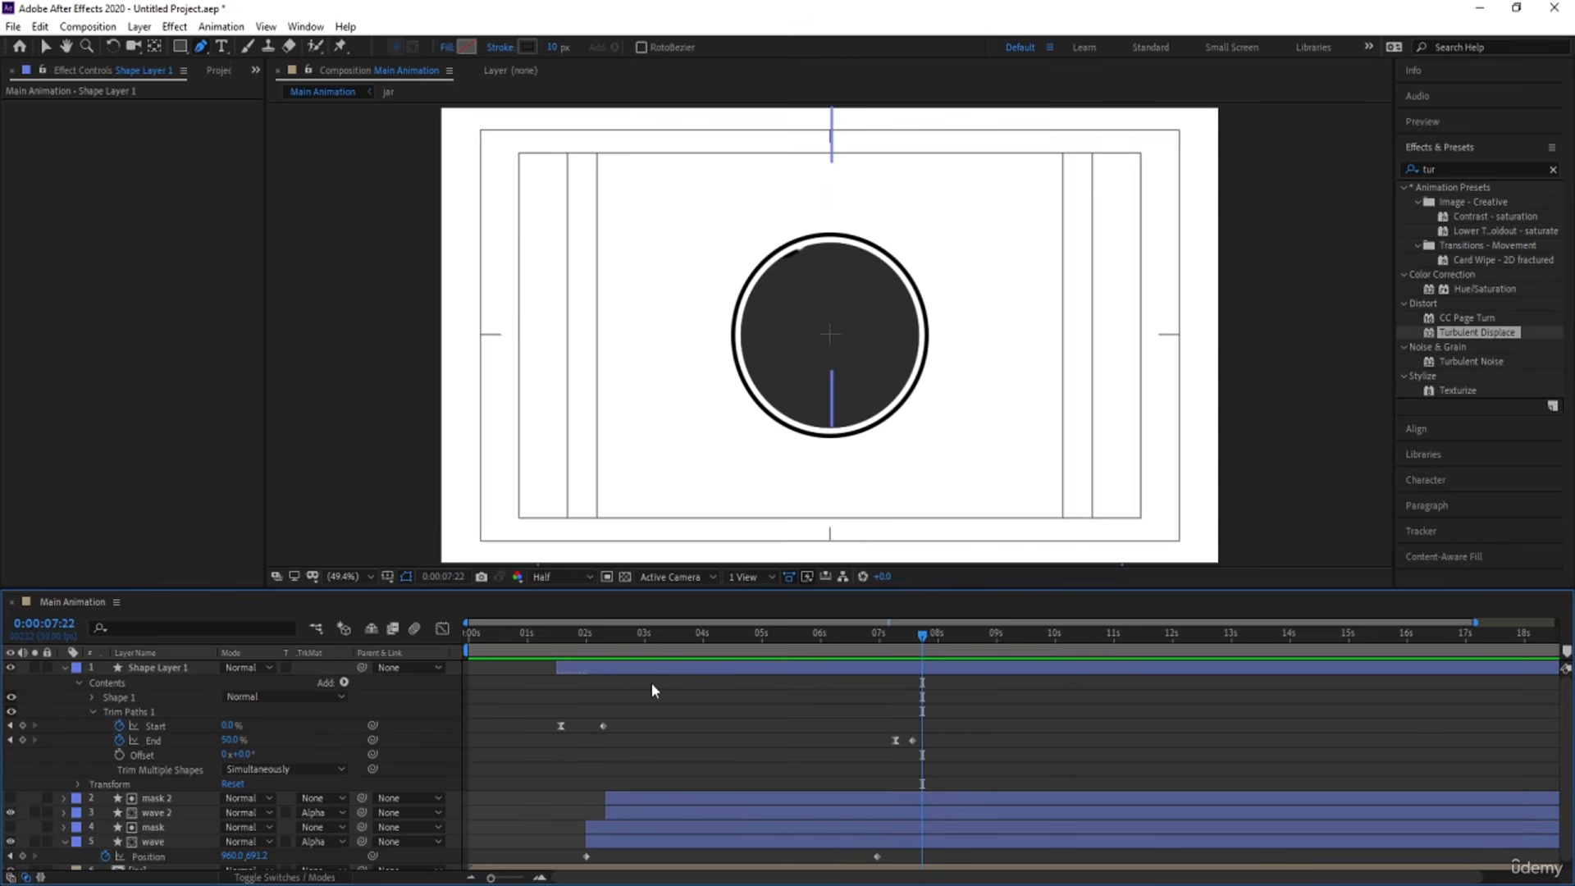
# Create a new composition named splash.
pyautogui.hotkey('ctrl', 'n')
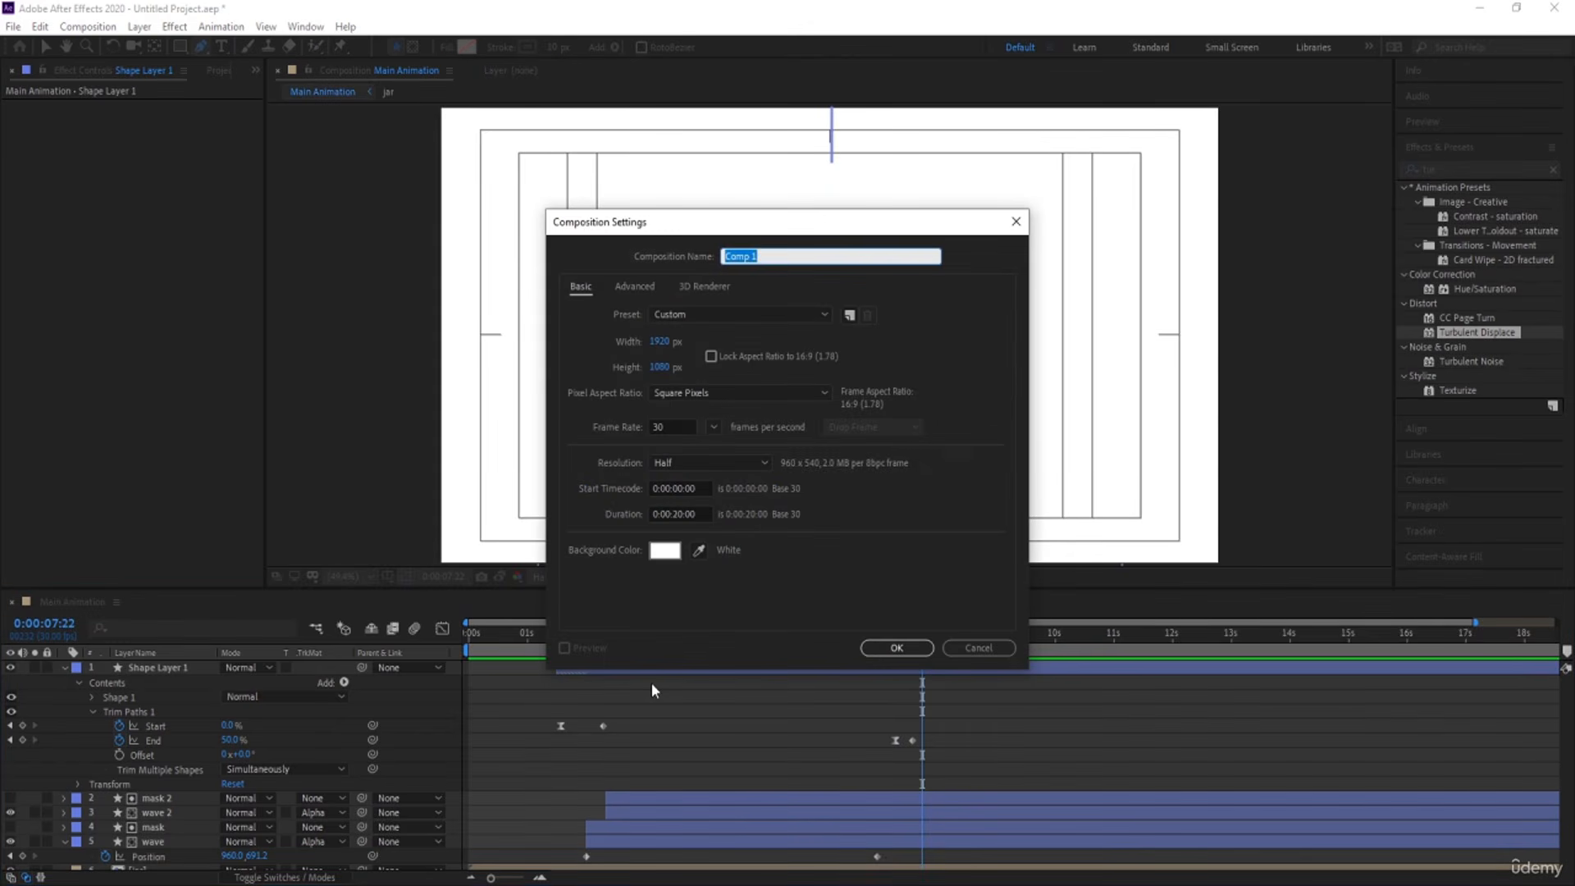
pyautogui.write('splash')
pyautogui.press('Return')
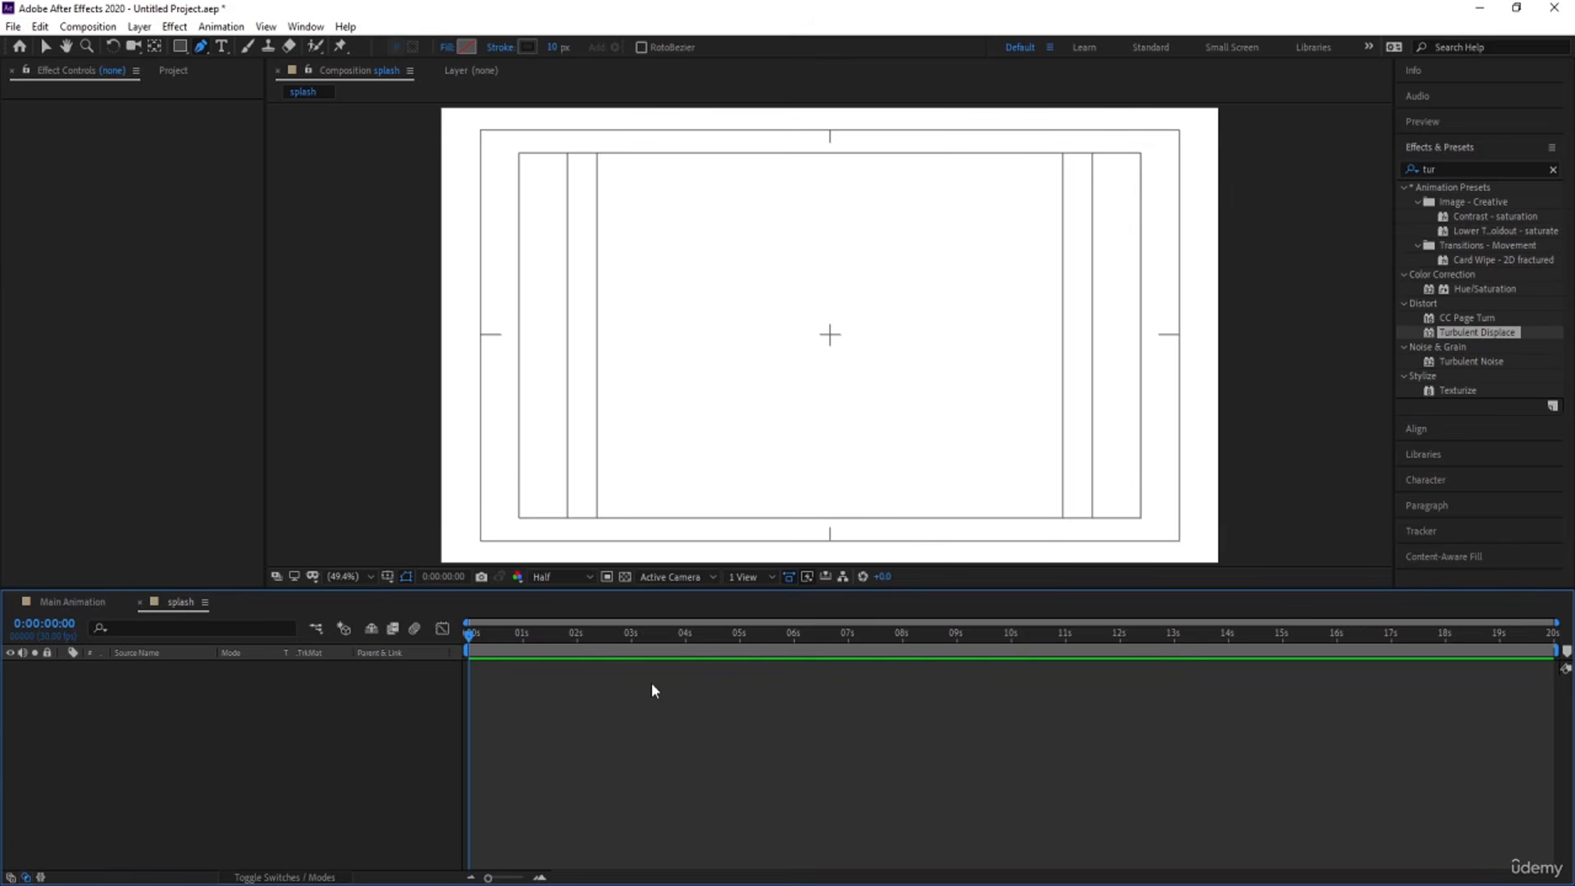
# Set the splash composition's size to 800 px wide by 800 px high.
pyautogui.hotkey('ctrl', 'k')
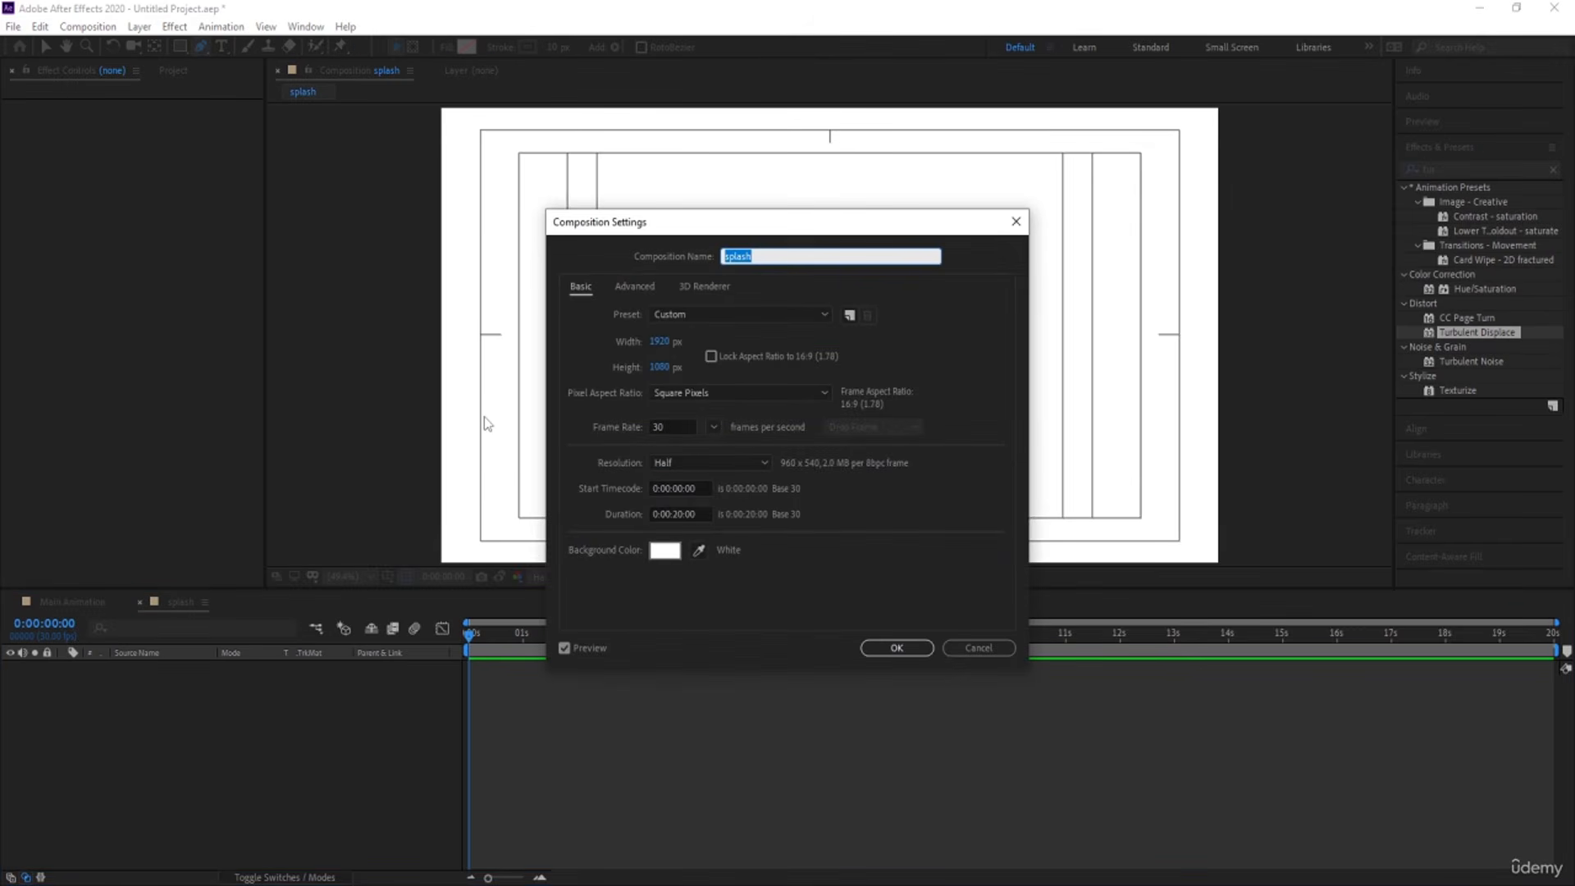
pyautogui.click(653, 343)
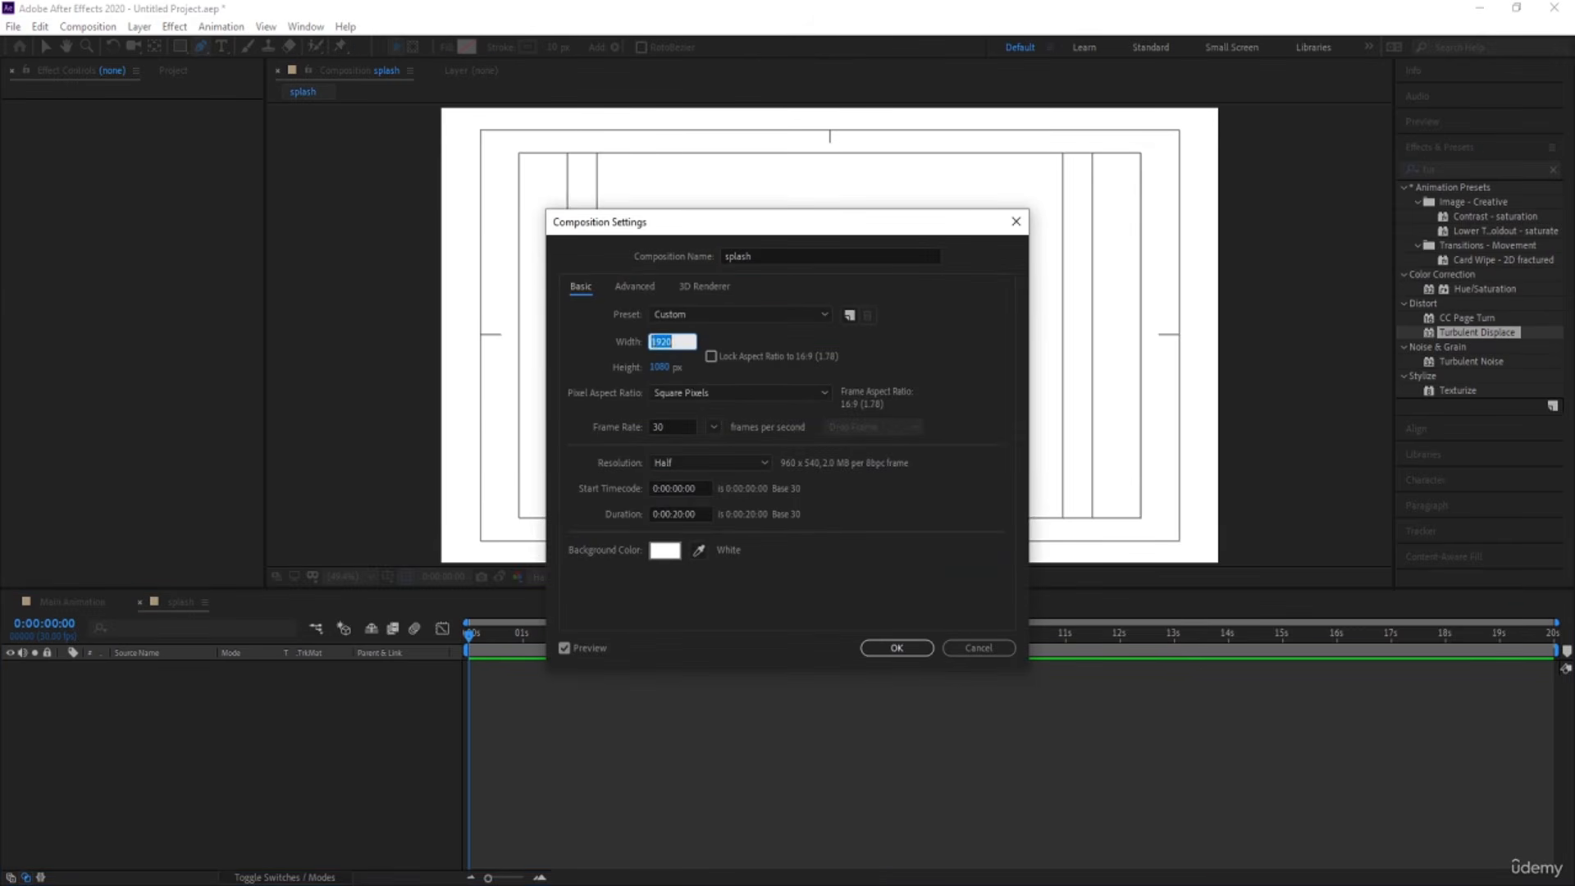
pyautogui.write('800')
pyautogui.click(663, 366)
pyautogui.write('800')
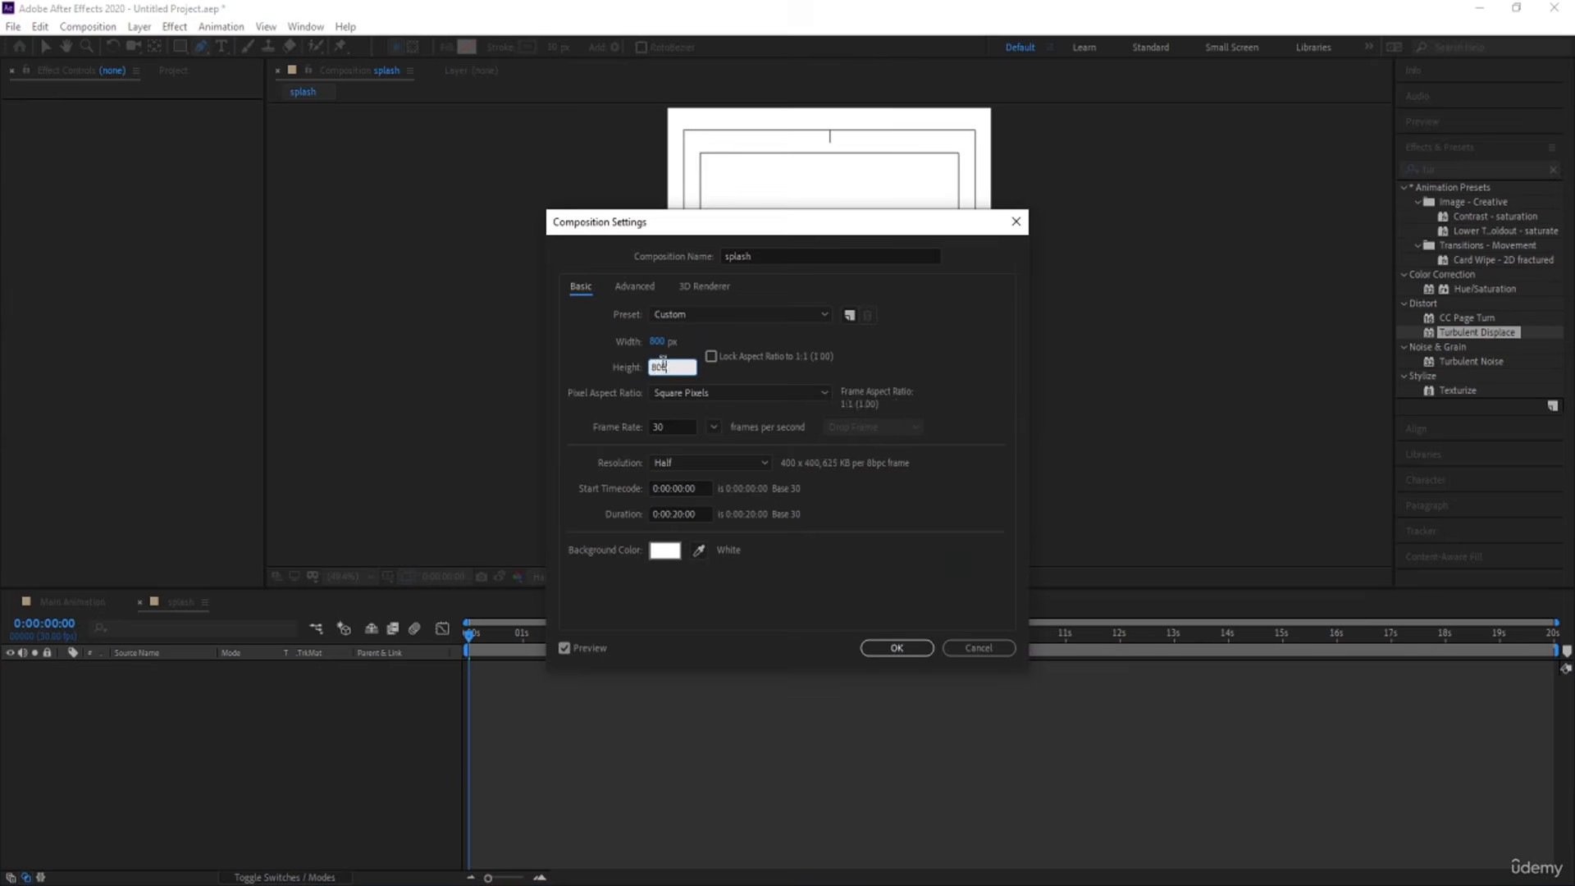
pyautogui.press('Return')
# Draw a small circle with the Ellipse tool near the composition's lower edge, with no stroke and a black fill.
pyautogui.click(206, 48)
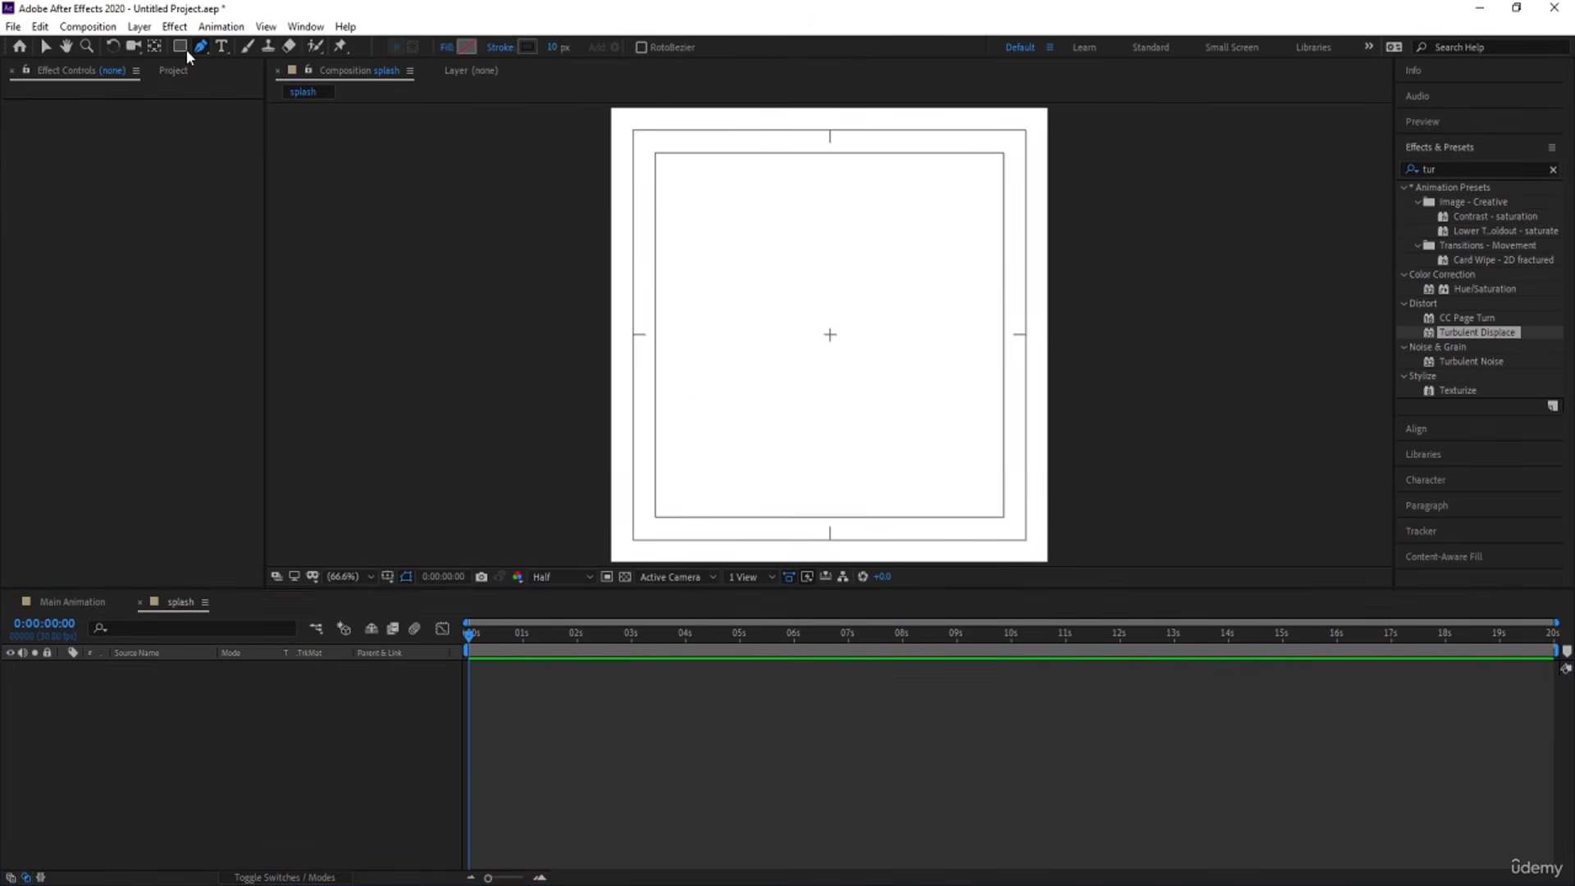
pyautogui.click(185, 48)
pyautogui.click(223, 82)
pyautogui.click(520, 47)
pyautogui.click(704, 402)
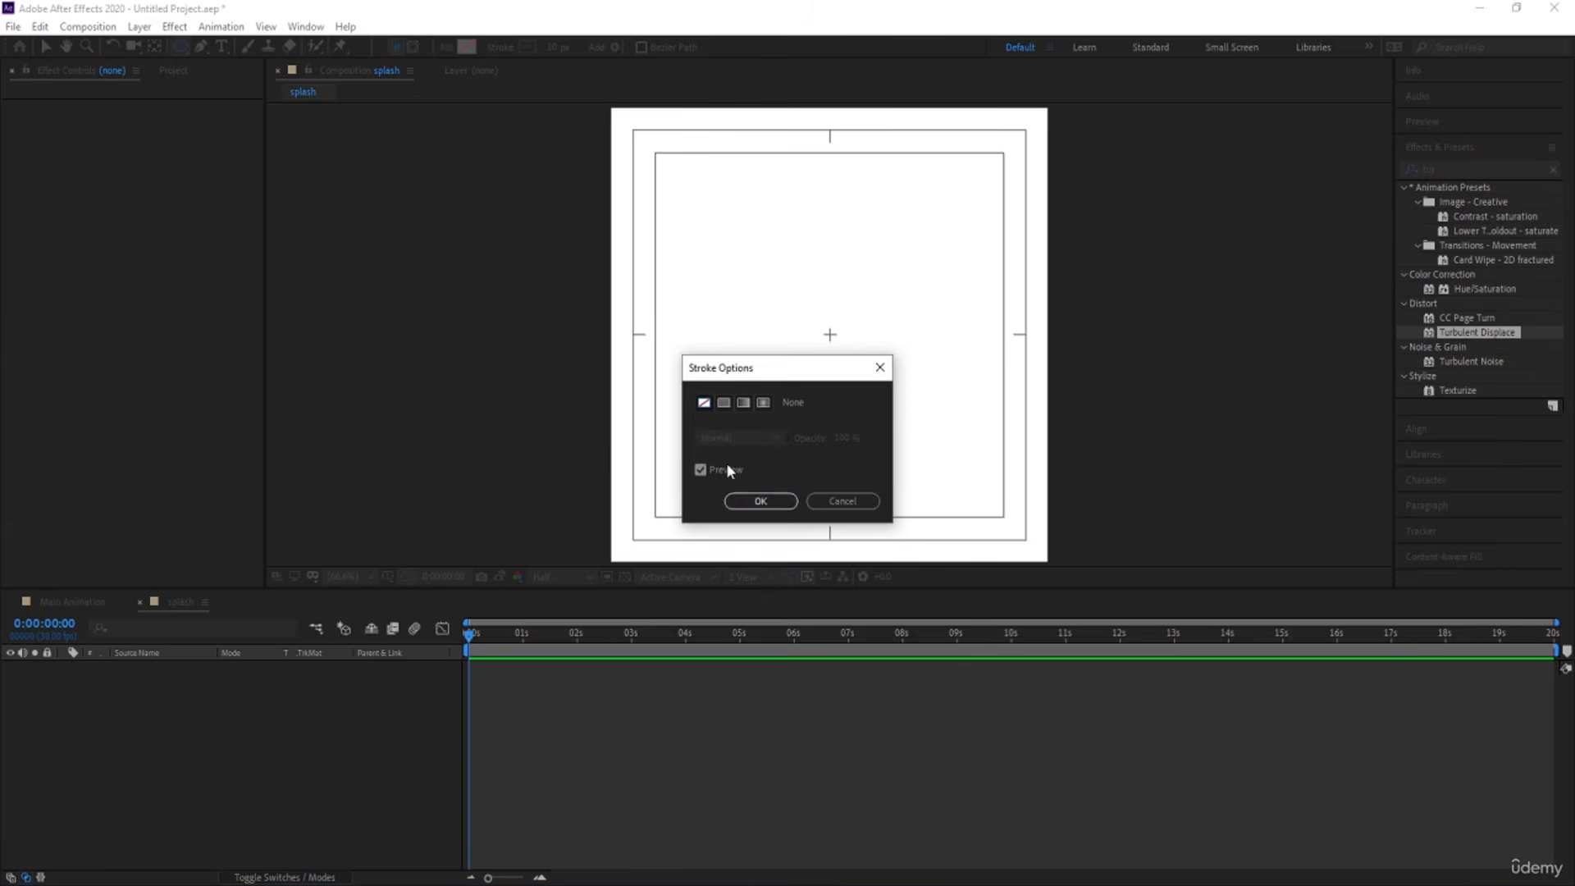
pyautogui.click(759, 501)
pyautogui.click(465, 46)
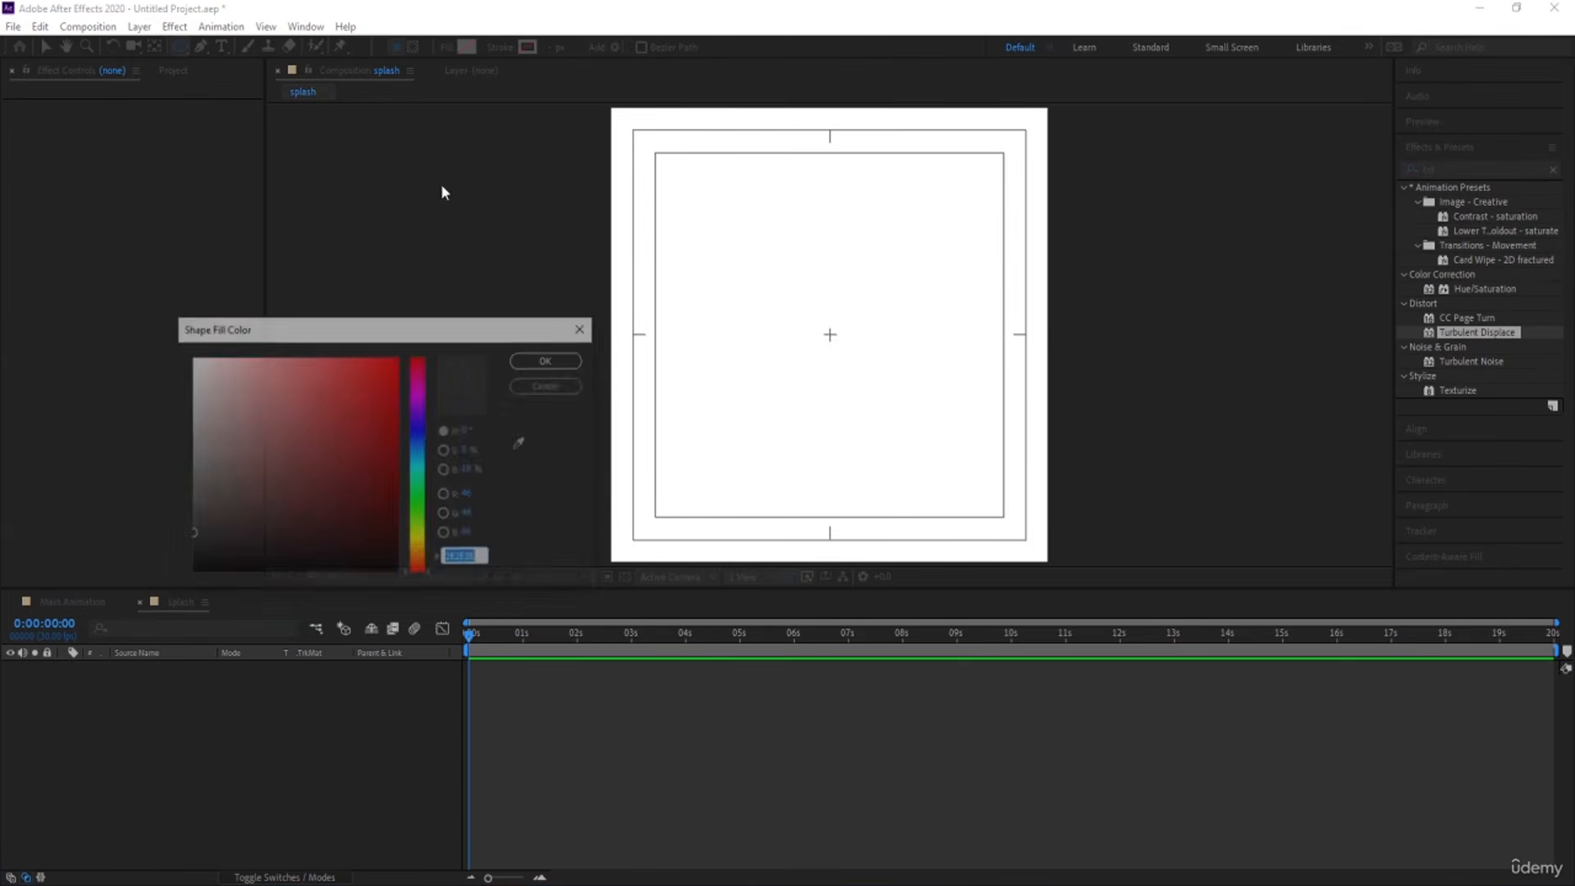
pyautogui.moveTo(215, 528); pyautogui.dragTo(163, 579)
pyautogui.press('Return')
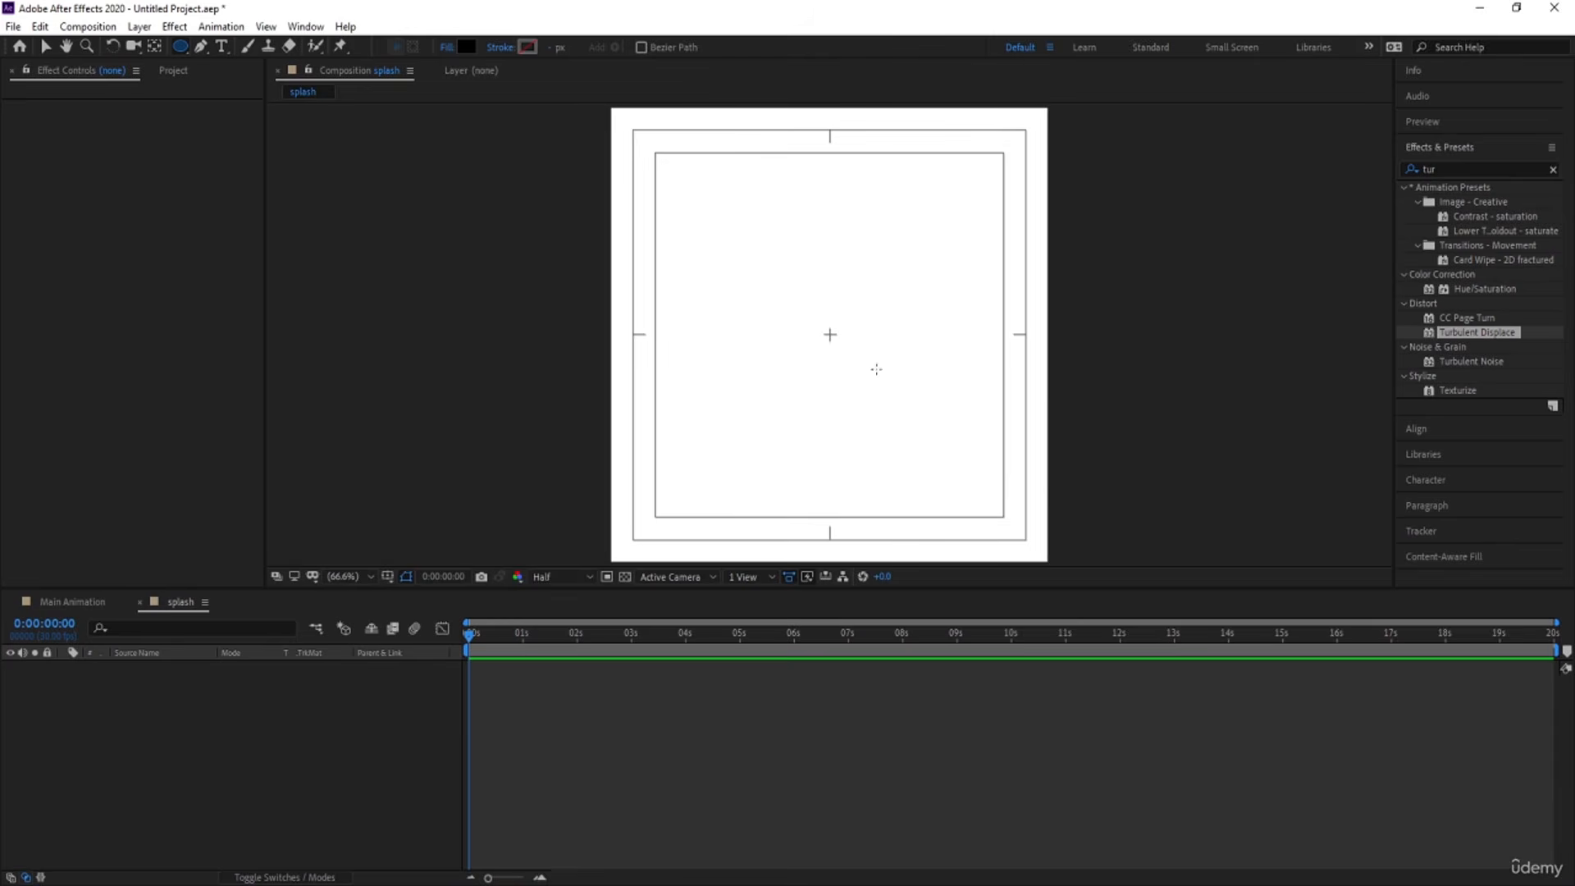
pyautogui.moveTo(817, 495); pyautogui.dragTo(851, 530)
pyautogui.click(161, 764)
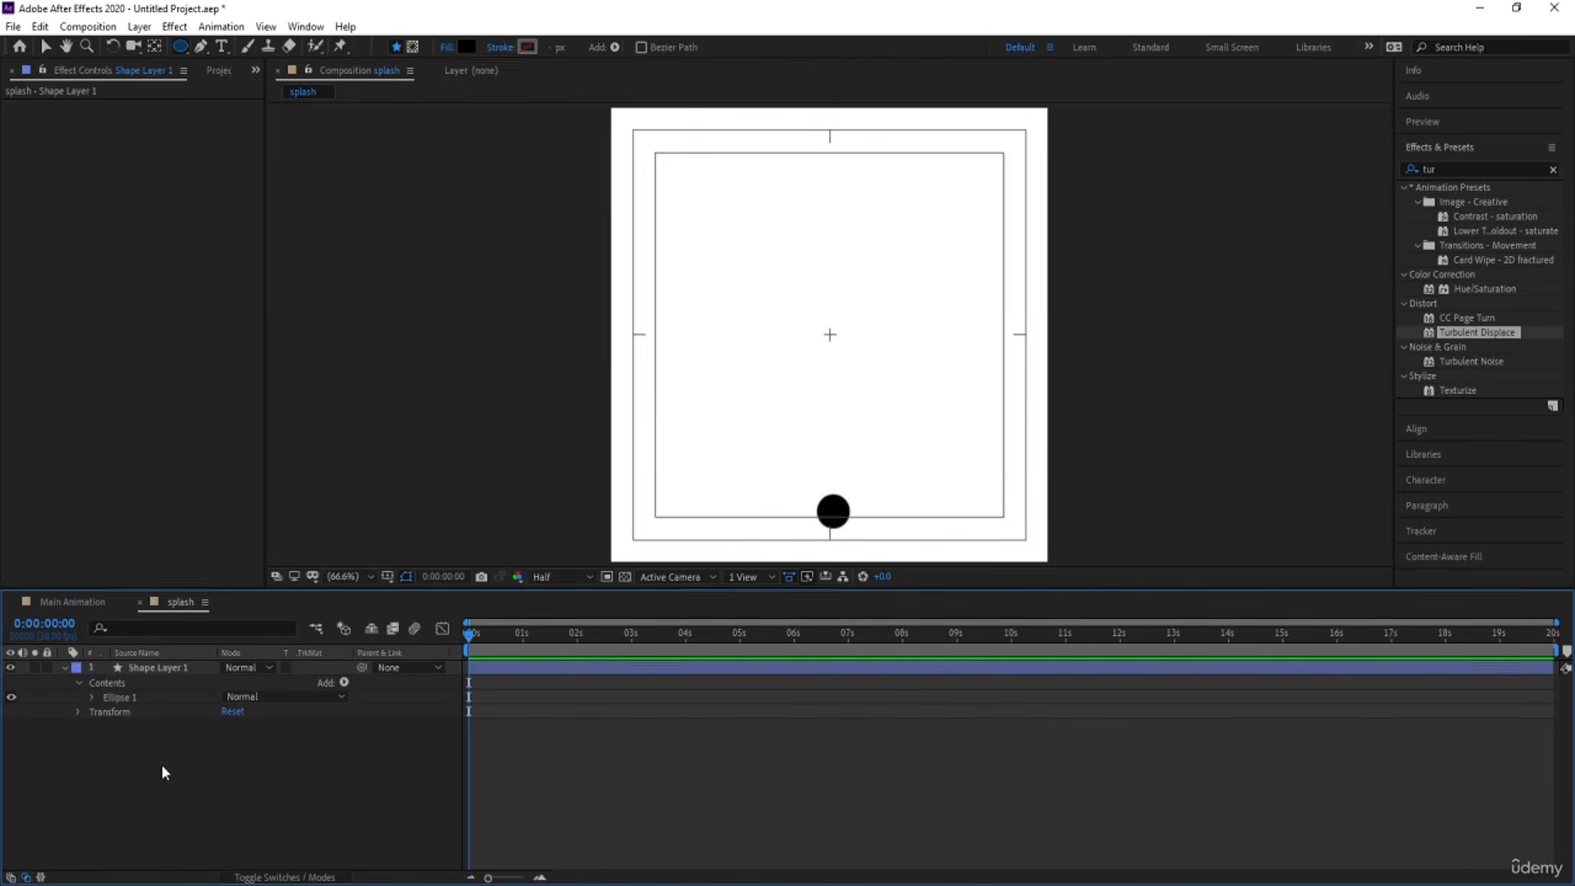
# Center the circle layer's anchor point on the circle and align the layer to the composition's horizontal center.
pyautogui.click(146, 668)
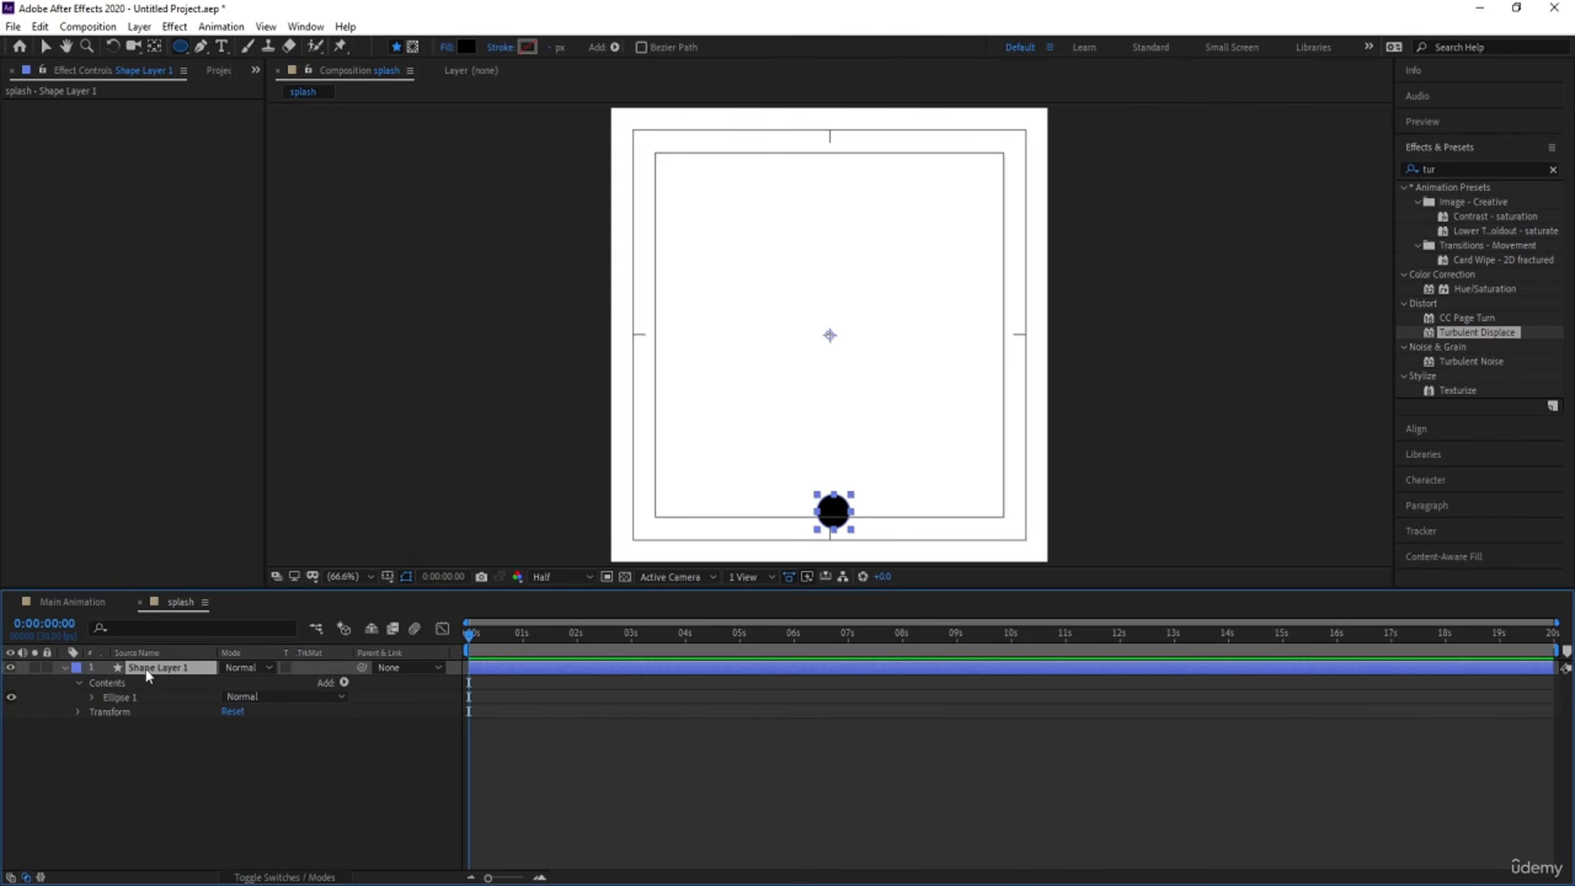
pyautogui.click(1455, 429)
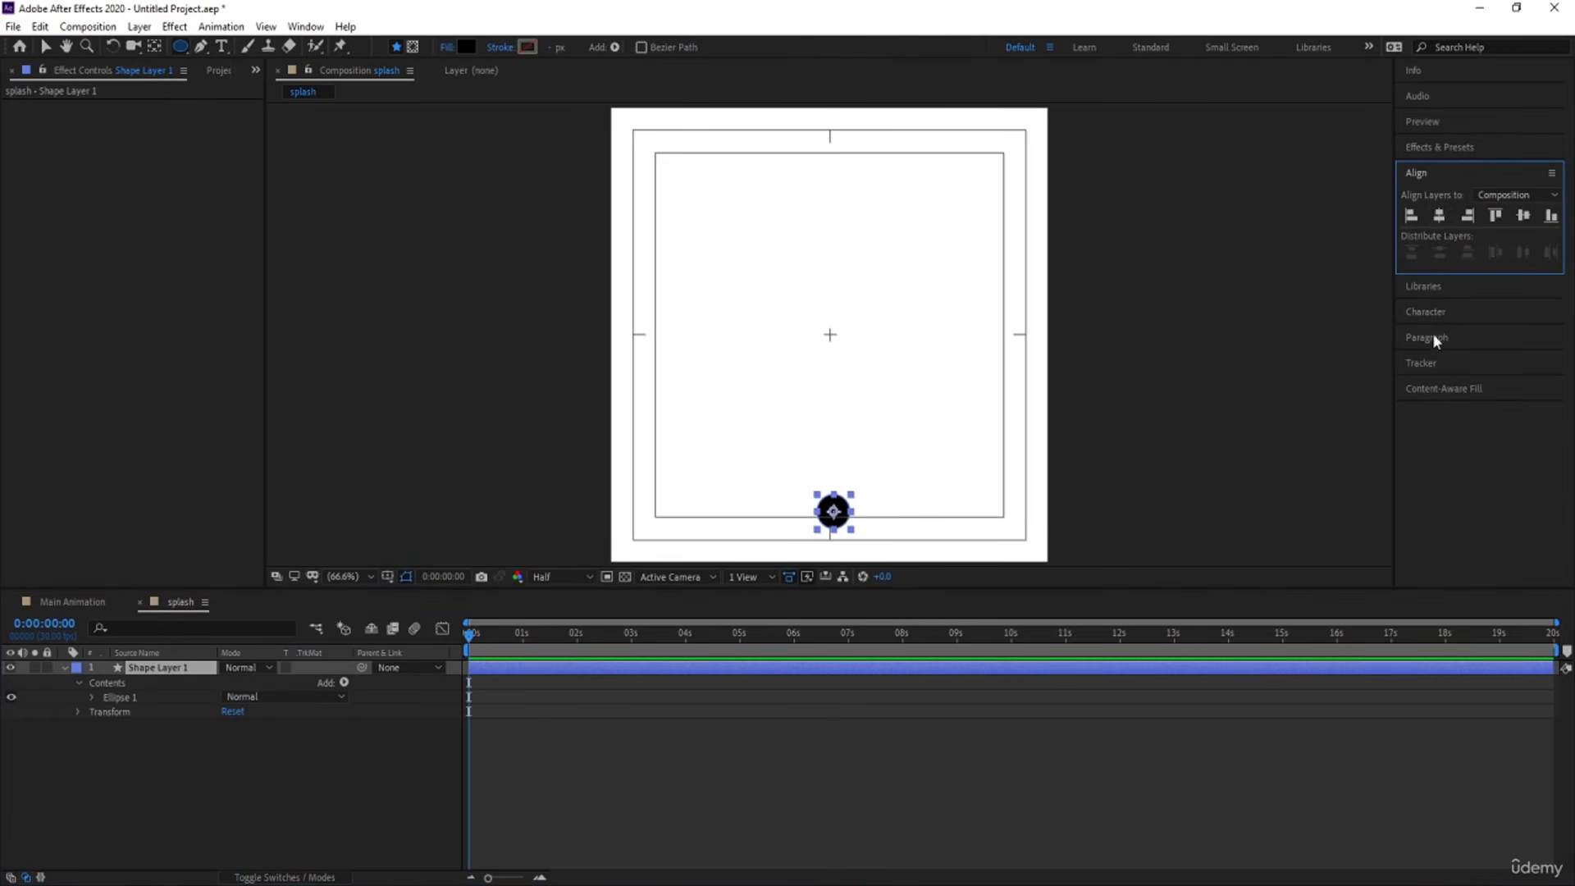
pyautogui.click(1440, 219)
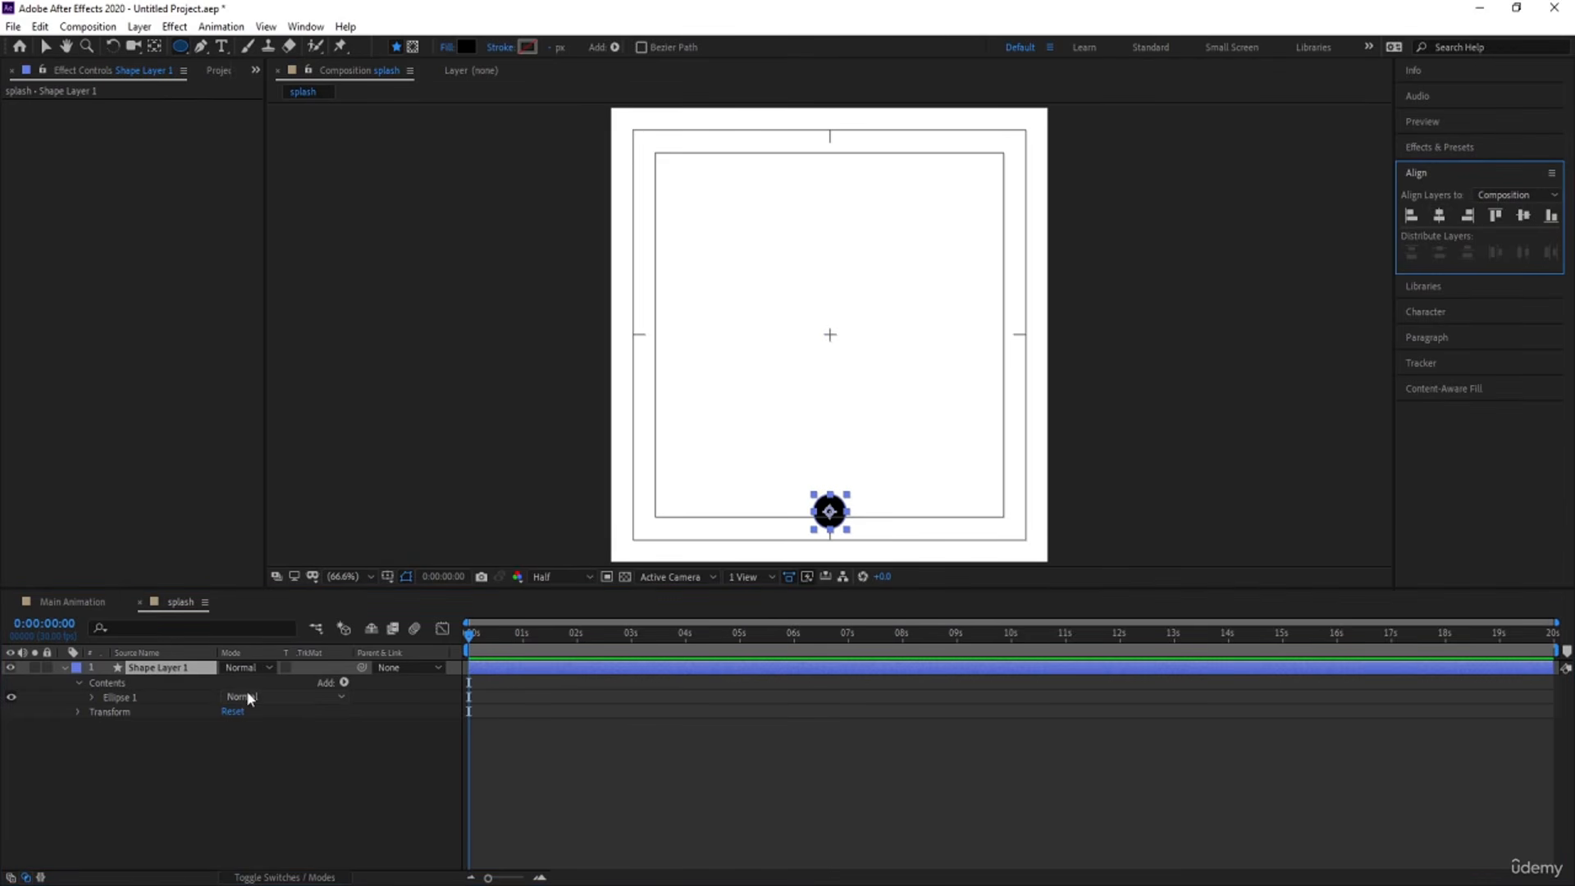
# Separate the circle's Position dimensions and keyframe X Position and Y Position at 0:00:00:00.
pyautogui.press('p')
pyautogui.click(143, 688)
pyautogui.rightClick(142, 687)
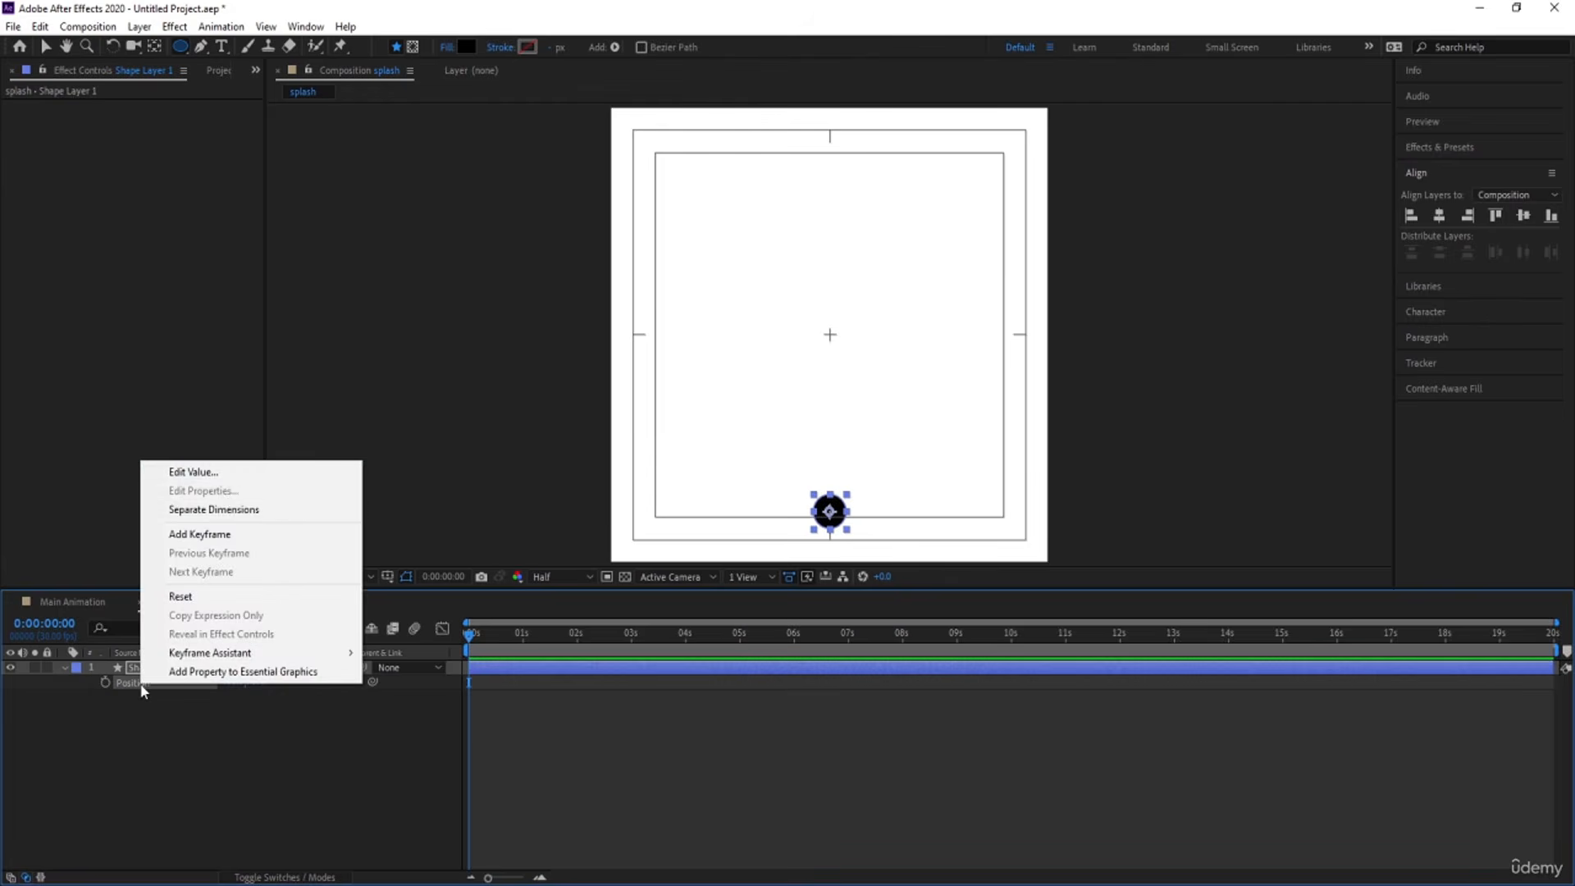
pyautogui.click(205, 510)
pyautogui.click(109, 752)
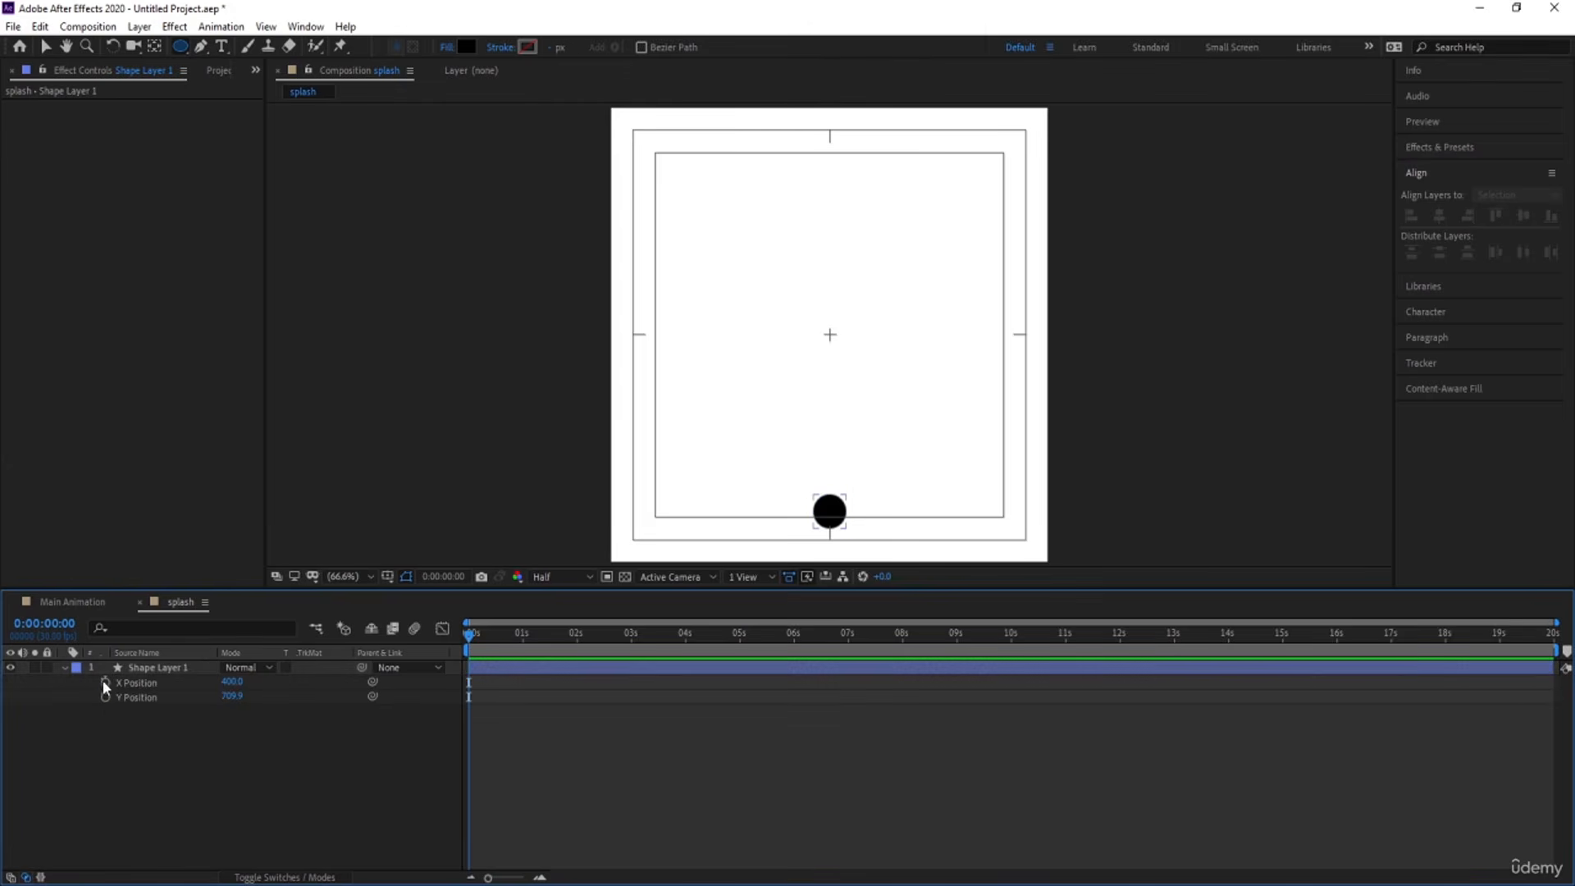
pyautogui.click(105, 682)
pyautogui.click(105, 697)
# At 0:00:01:15, set the circle's X Position to 719 and add a Y Position keyframe with its value unchanged.
pyautogui.press('=')
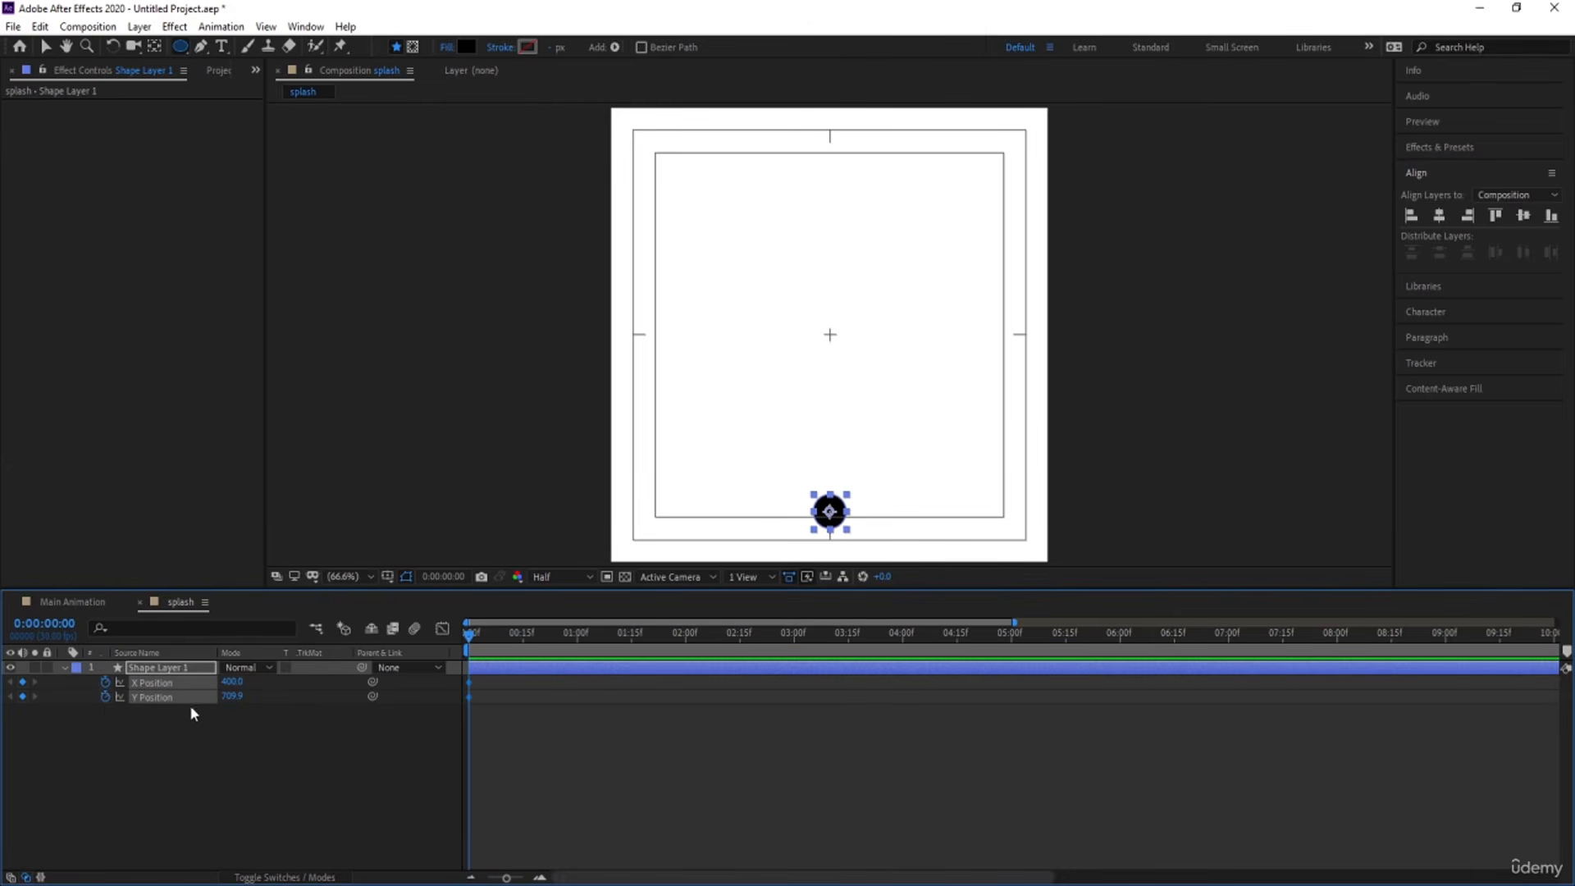
pyautogui.click(504, 733)
pyautogui.click(631, 634)
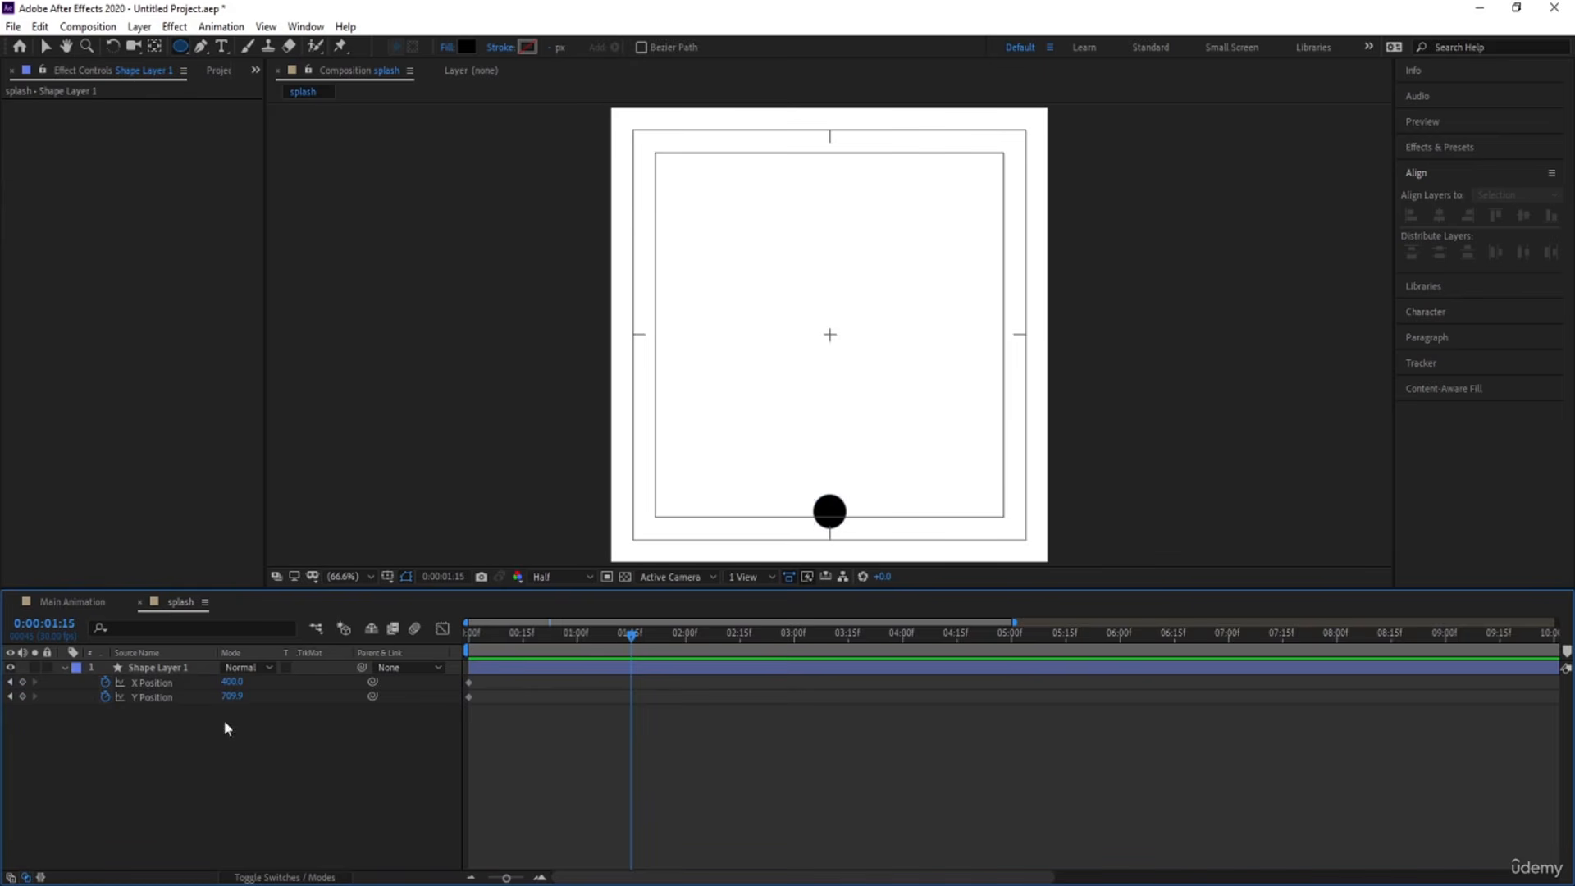
pyautogui.click(169, 678)
pyautogui.moveTo(232, 682); pyautogui.dragTo(490, 682)
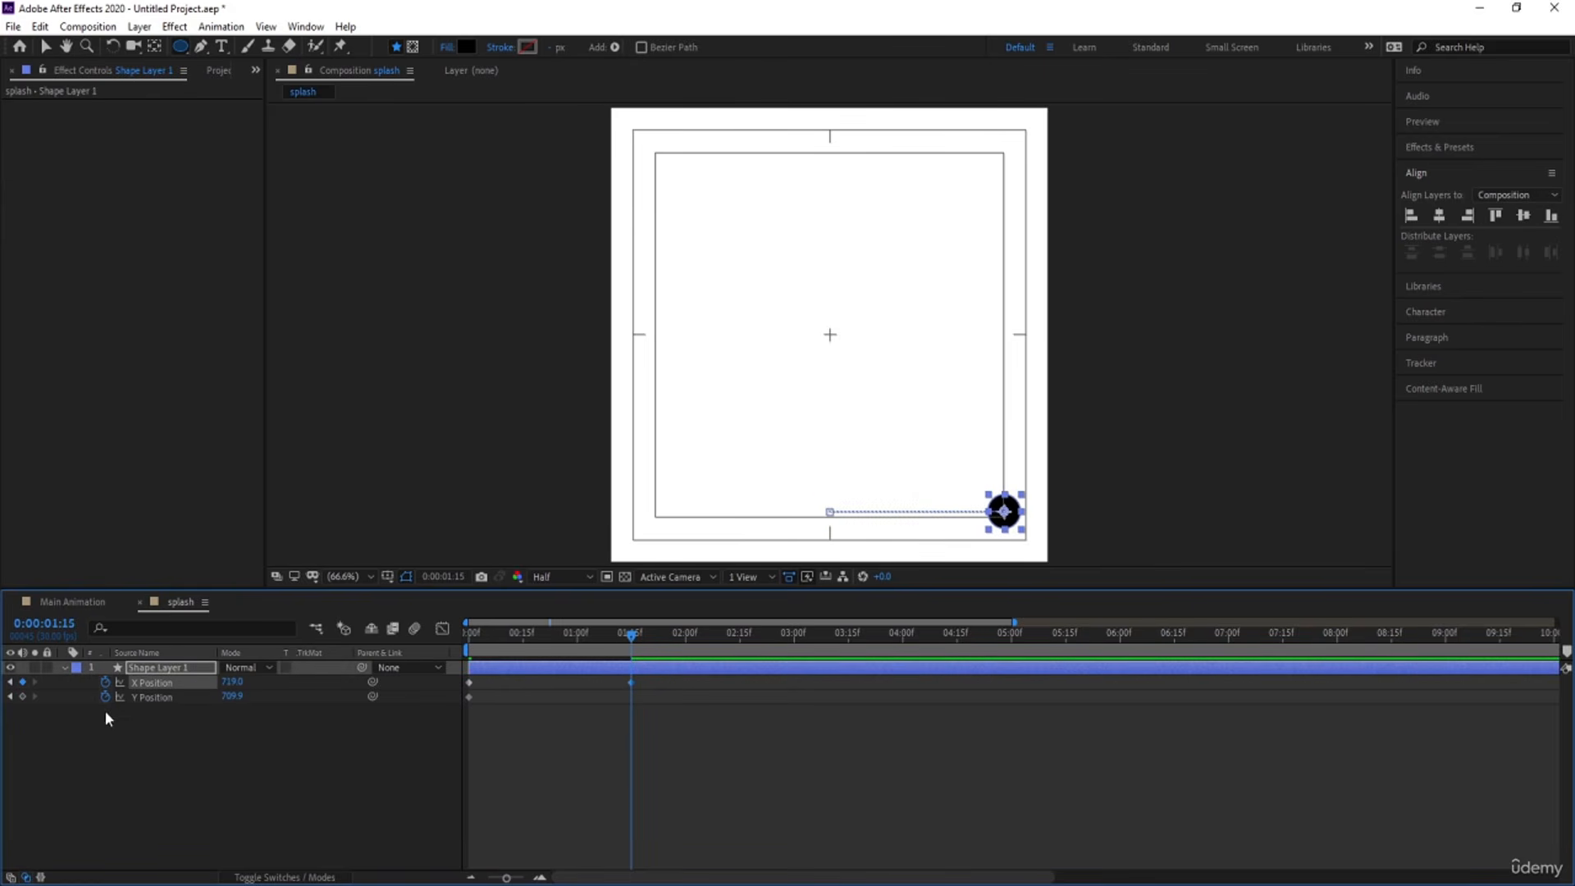
pyautogui.click(23, 697)
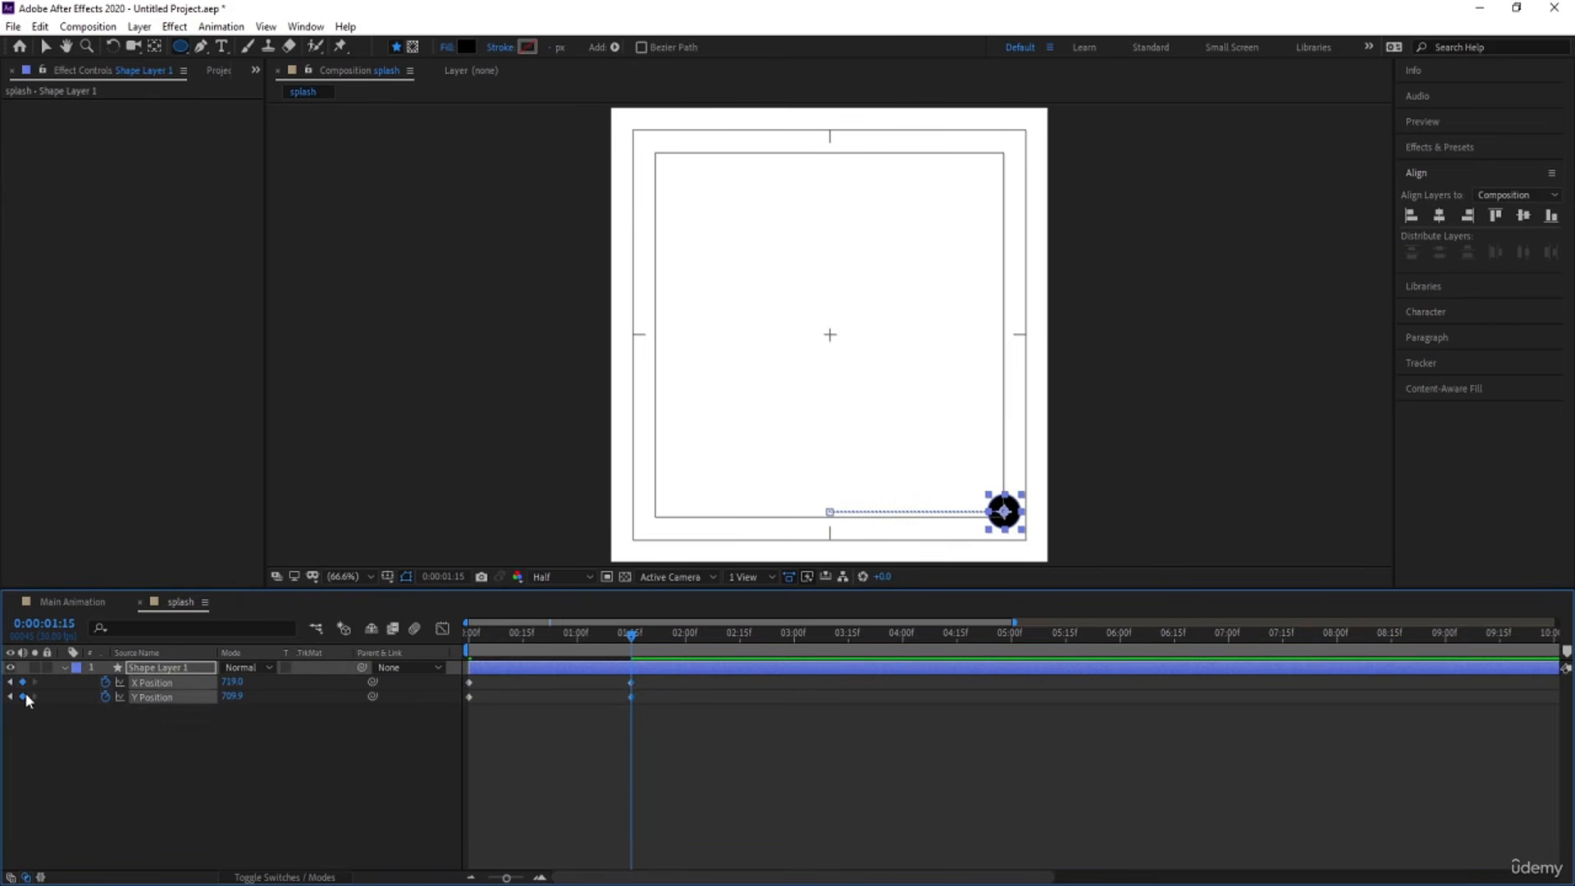
# At 0:00:00:22, raise the circle by setting Y Position to 562.9, and Easy Ease all Y Position keyframes.
pyautogui.click(545, 634)
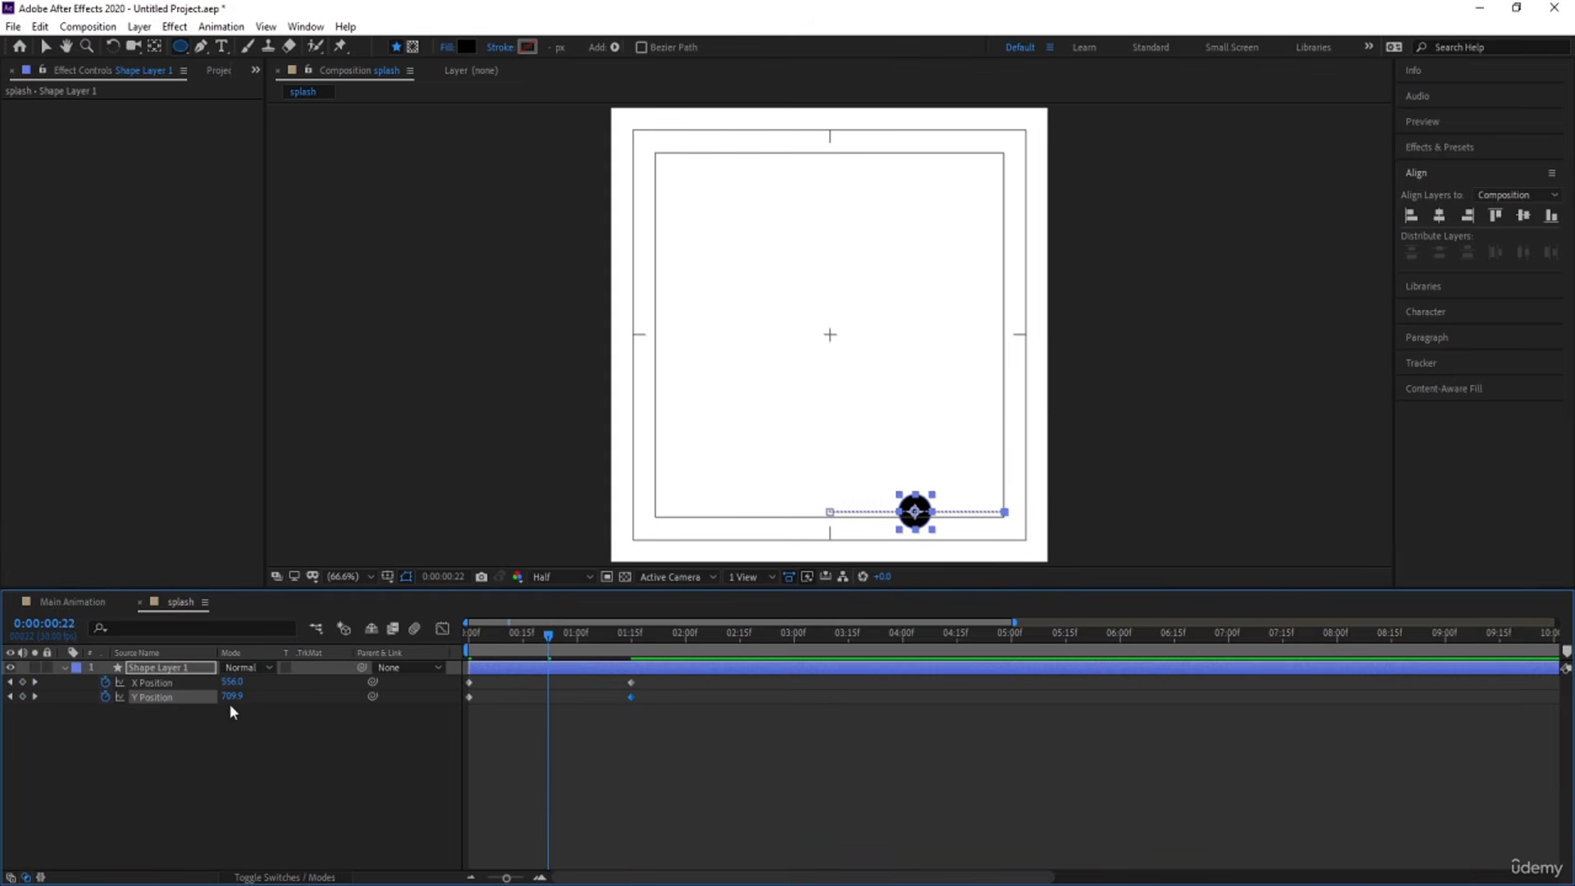
pyautogui.moveTo(229, 699); pyautogui.dragTo(101, 689)
pyautogui.moveTo(660, 730); pyautogui.dragTo(465, 699)
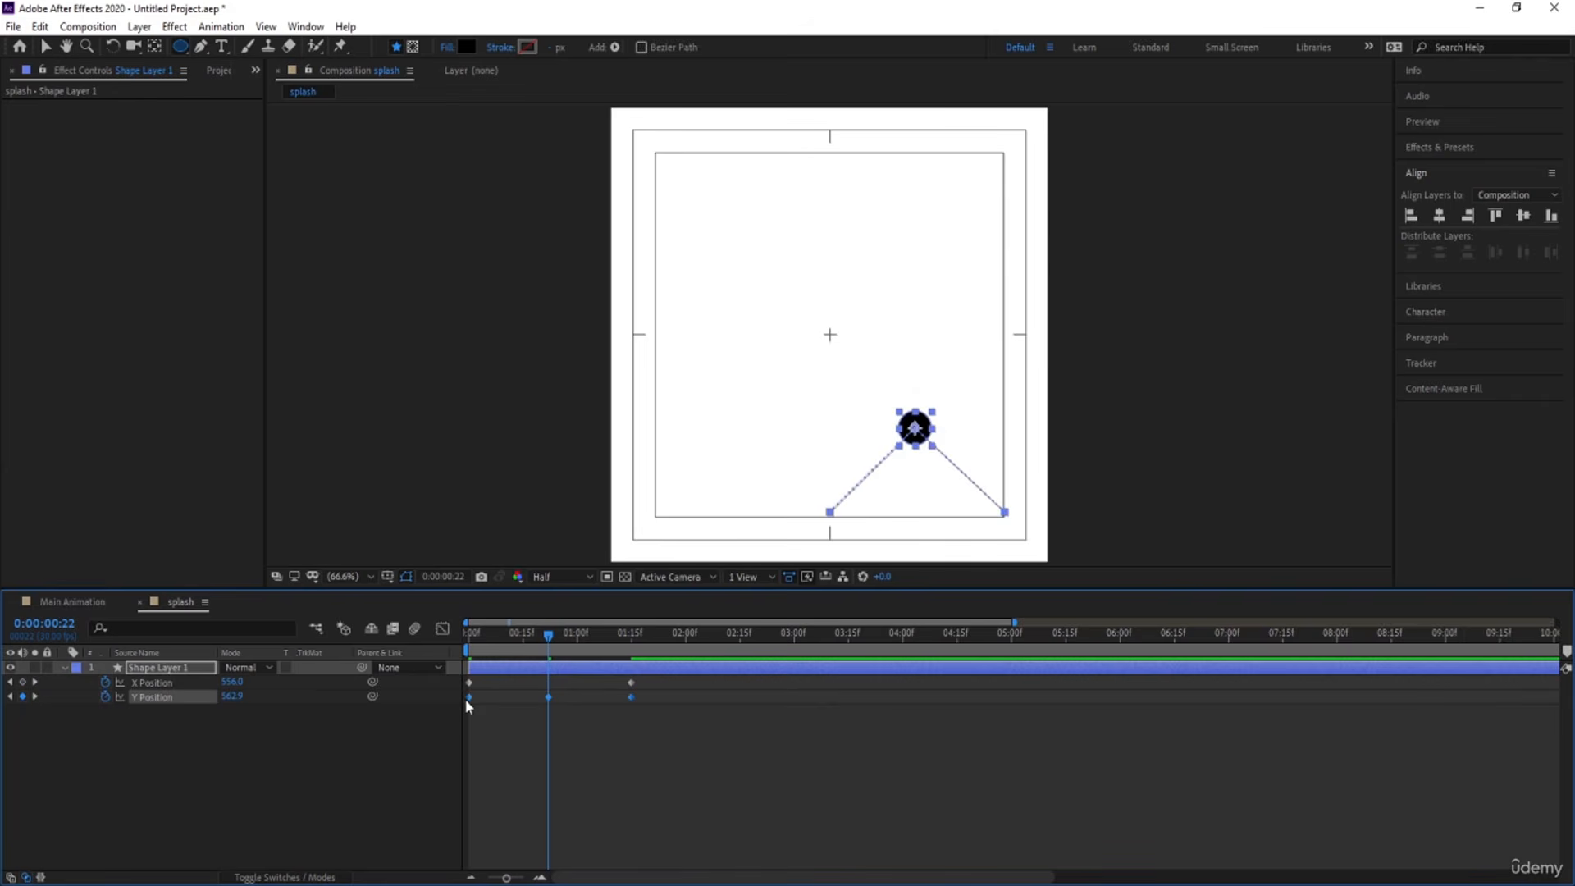
# Reshape the Y Position speed graph so speed peaks at both ends and slows around the middle keyframe, and preview the arc.
pyautogui.click(442, 628)
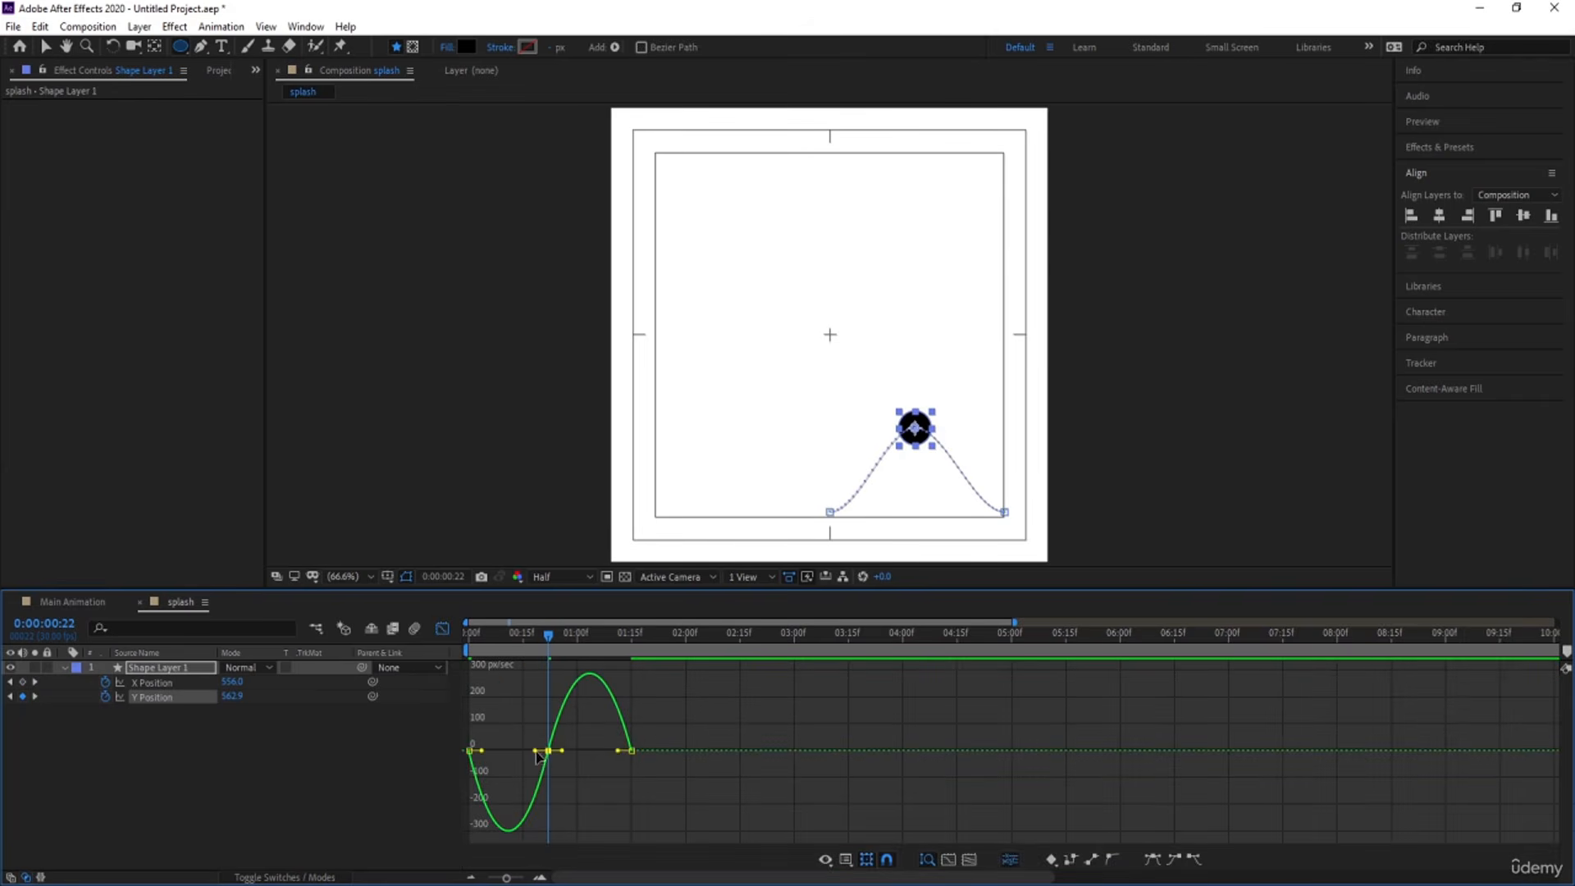
pyautogui.press('F9')
pyautogui.moveTo(563, 715); pyautogui.dragTo(469, 750)
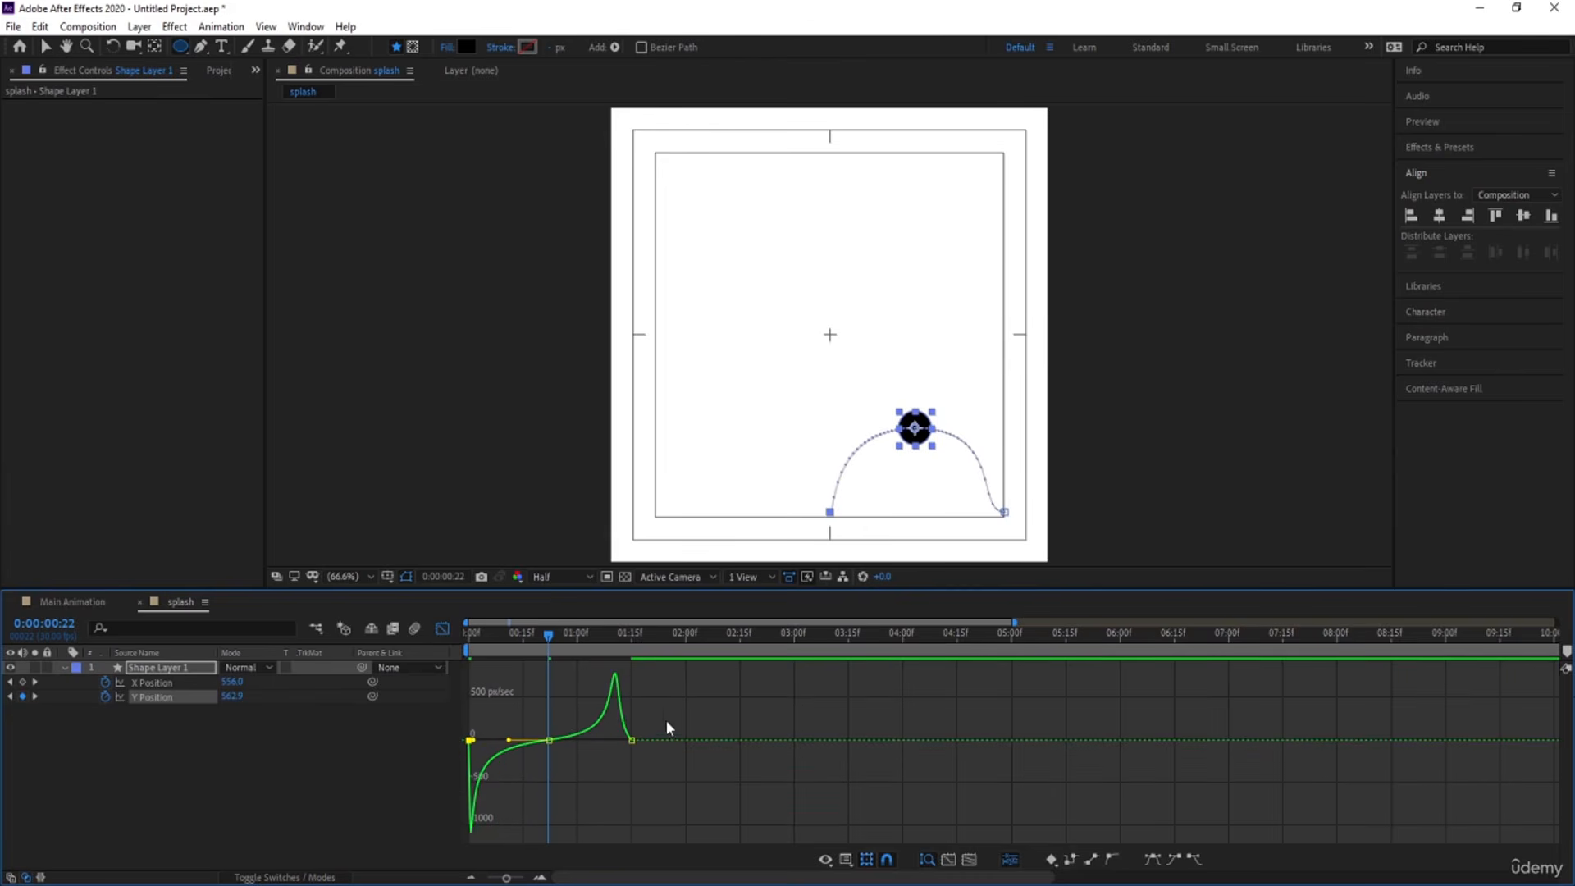
pyautogui.moveTo(666, 721); pyautogui.dragTo(627, 742)
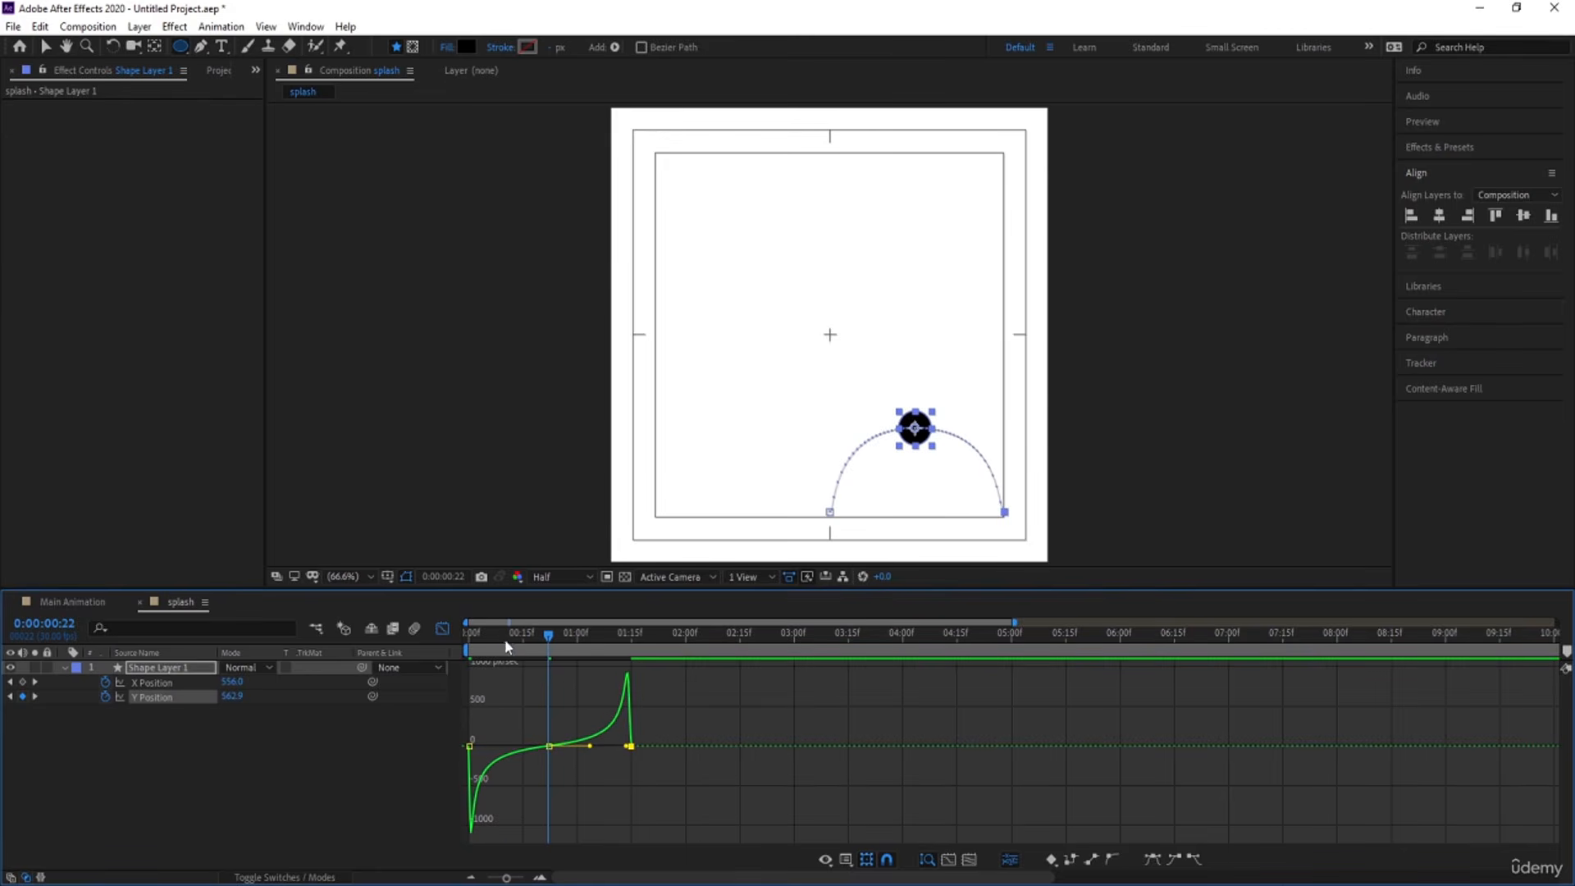
pyautogui.click(468, 638)
pyautogui.press('space')
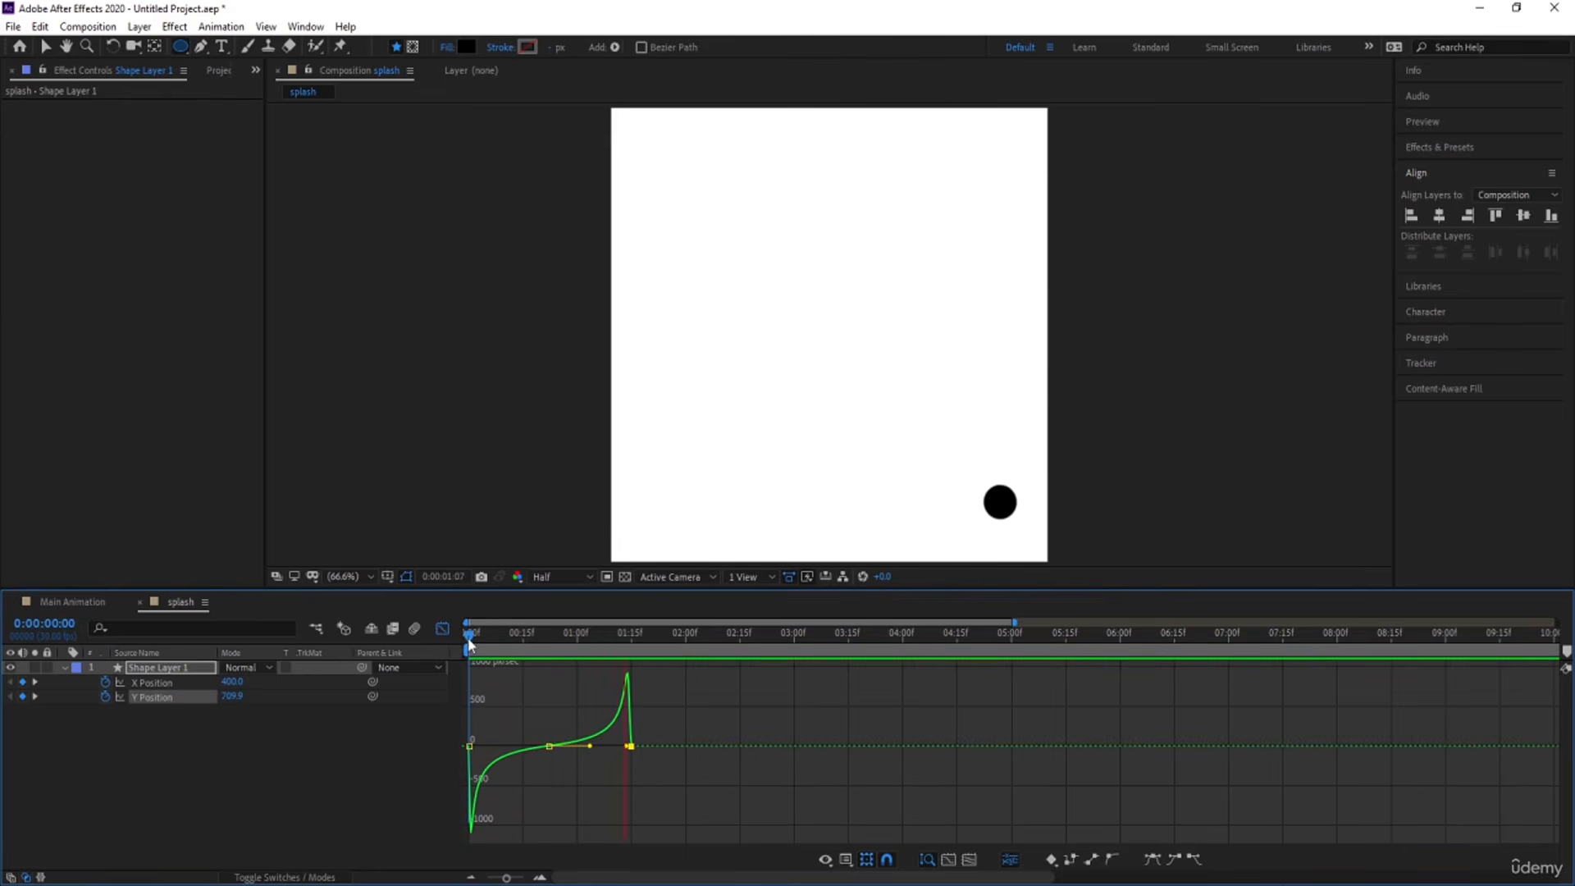
pyautogui.press('space')
# Leave the Graph Editor, shift the X and Y Position keyframes so the motion peaks at 10 frames and ends at 0:00:00:20, and preview.
pyautogui.click(443, 629)
pyautogui.moveTo(473, 635); pyautogui.dragTo(444, 665)
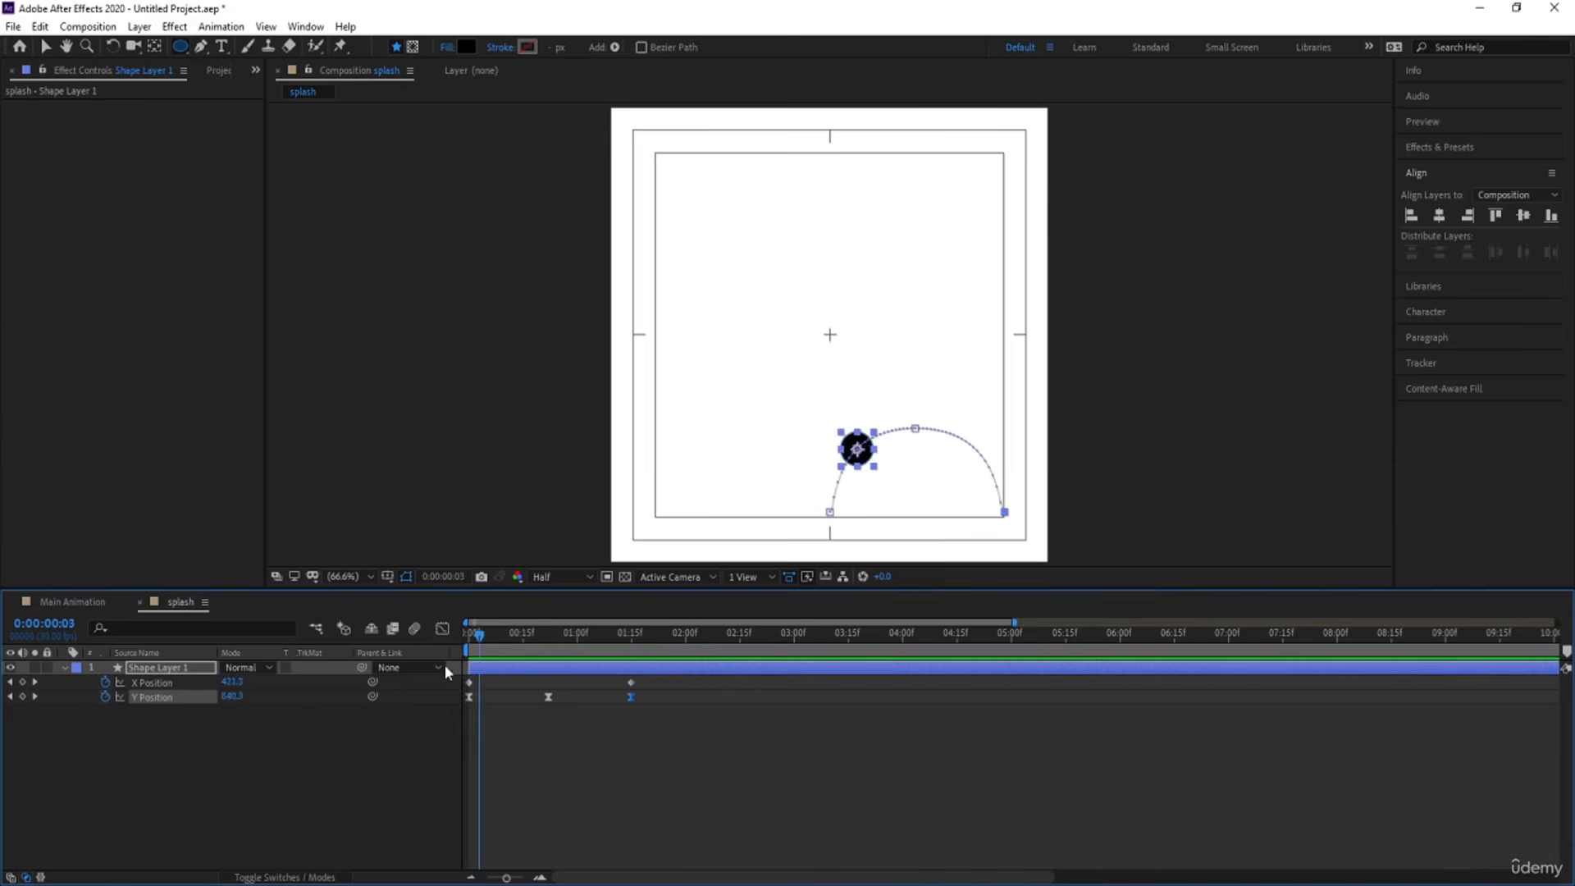
pyautogui.moveTo(659, 753); pyautogui.dragTo(372, 641)
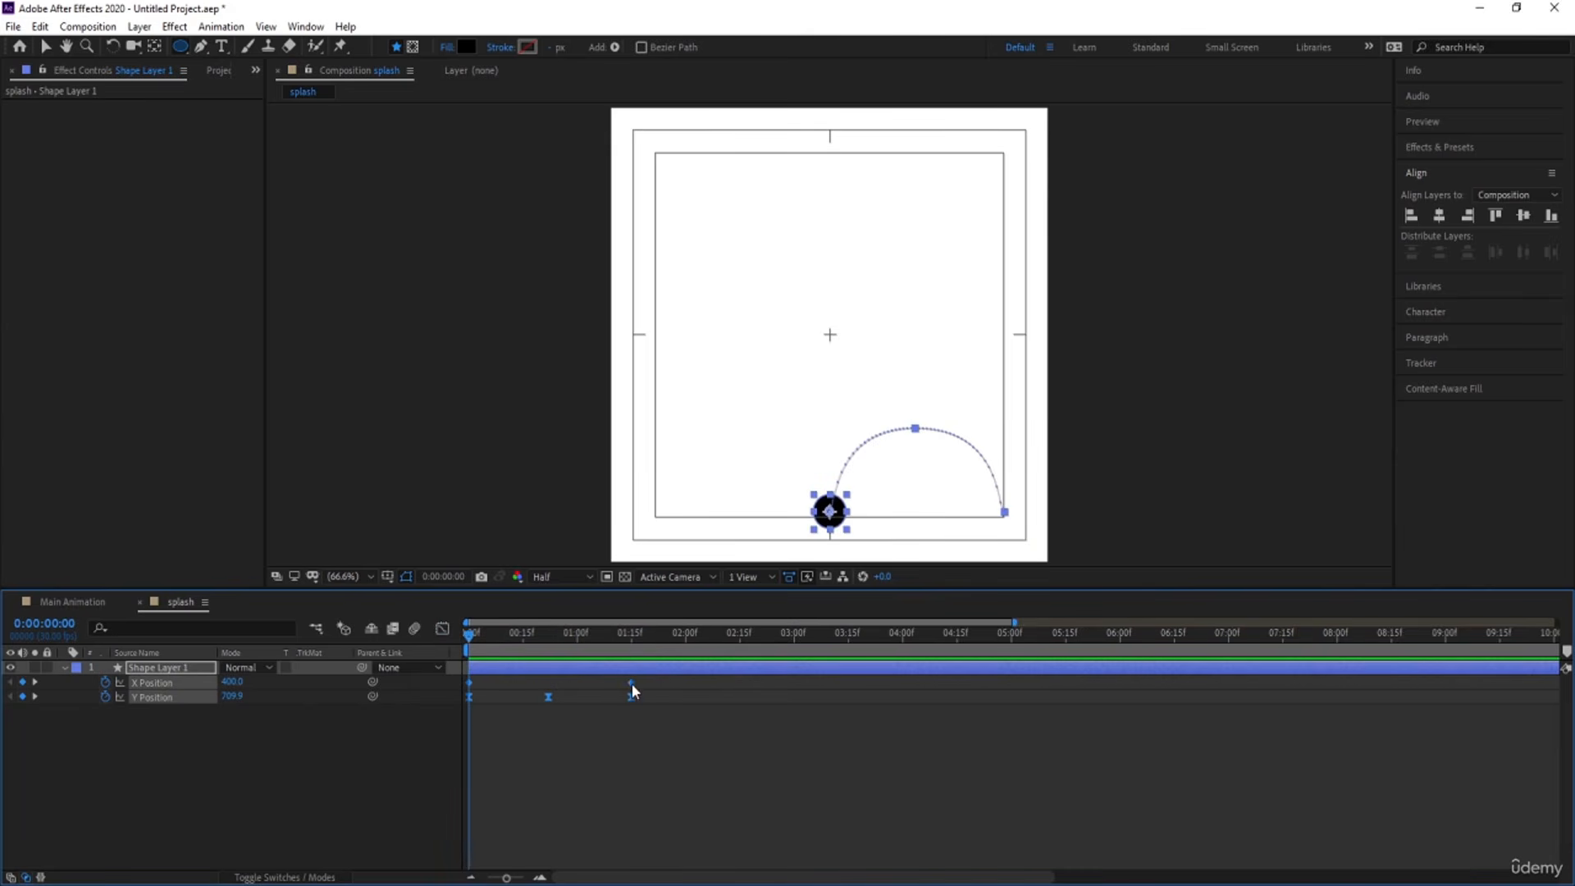
pyautogui.moveTo(631, 684)
pyautogui.mouseDown()
pyautogui.moveTo(561, 682)
pyautogui.moveTo(612, 678)
pyautogui.mouseUp()
pyautogui.press('=')
pyautogui.press('space')
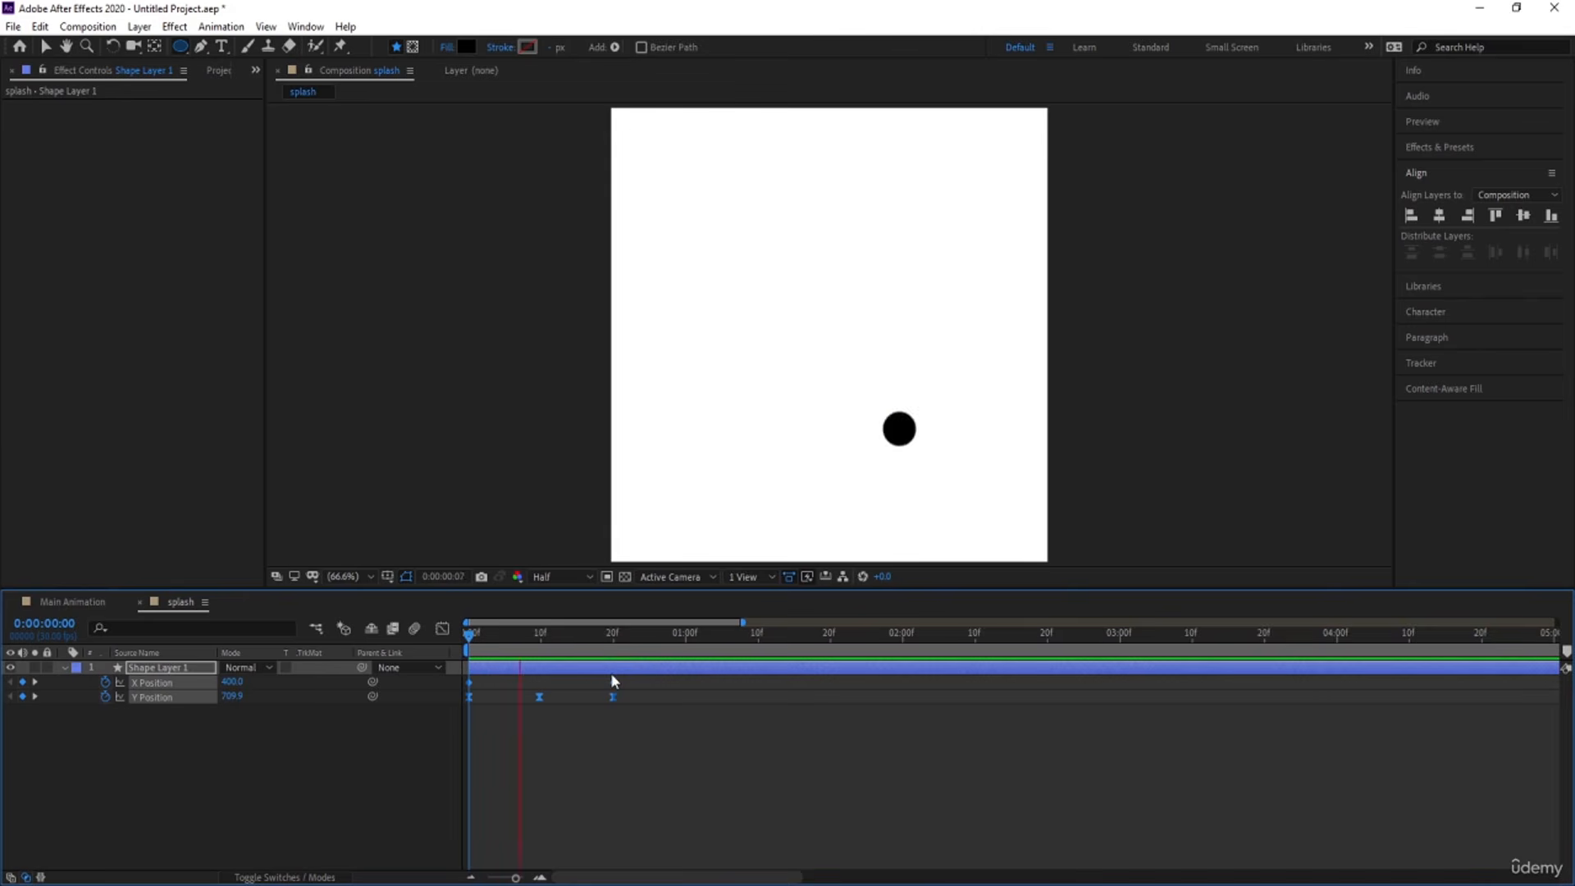
pyautogui.press('space')
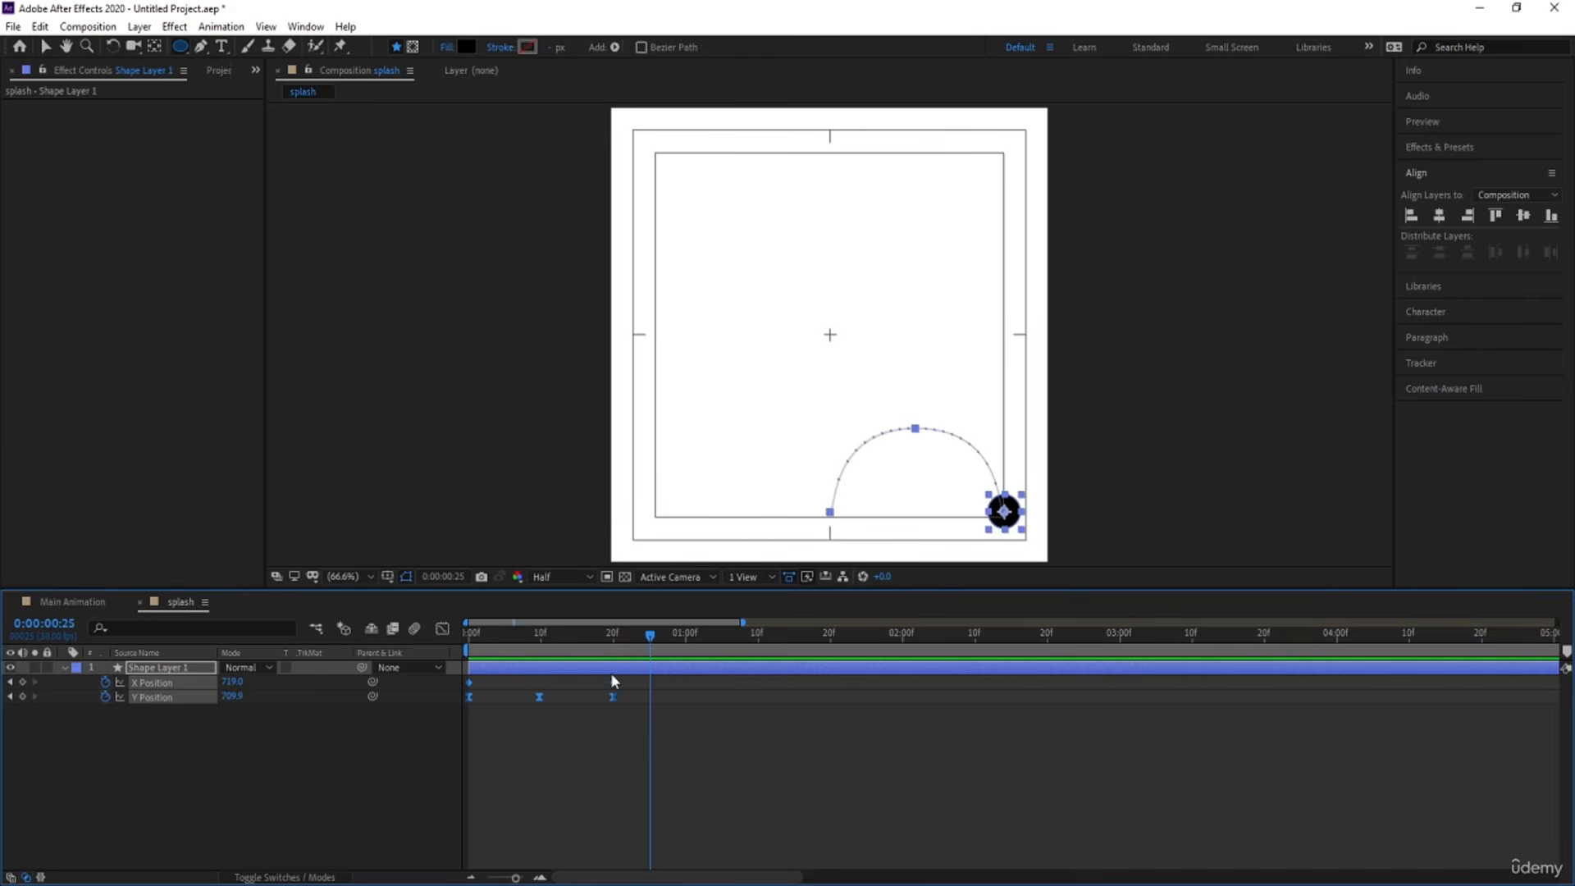
# Keyframe the circle's Scale at 100% at both 0:00:00:00 and 0:00:00:03.
pyautogui.moveTo(533, 637); pyautogui.dragTo(375, 638)
pyautogui.press('s')
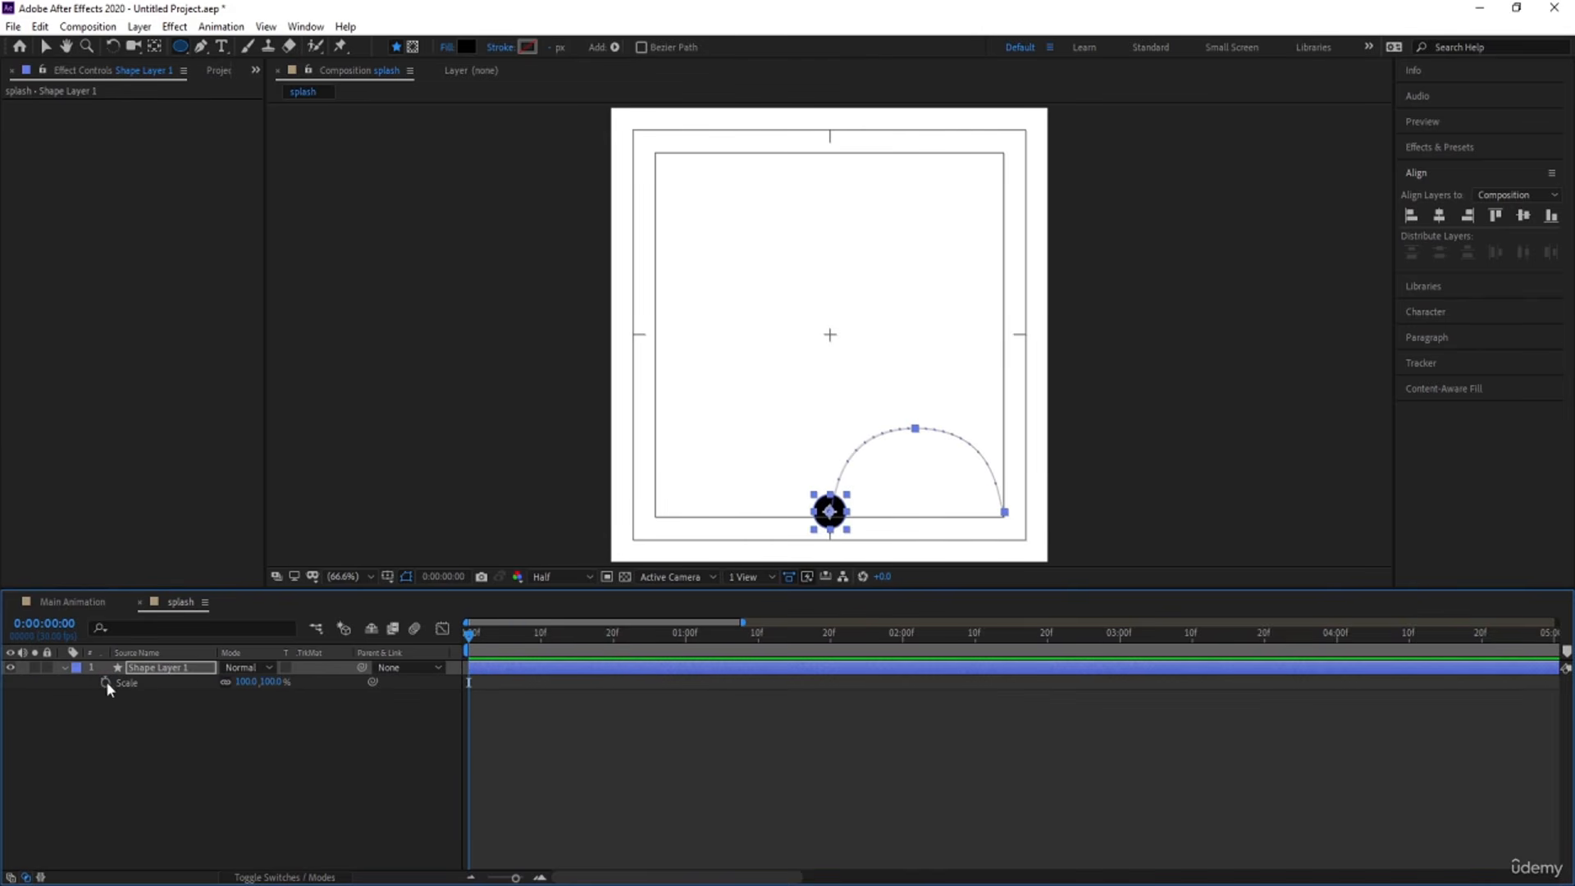
pyautogui.click(105, 682)
pyautogui.hotkey('shift', 'p')
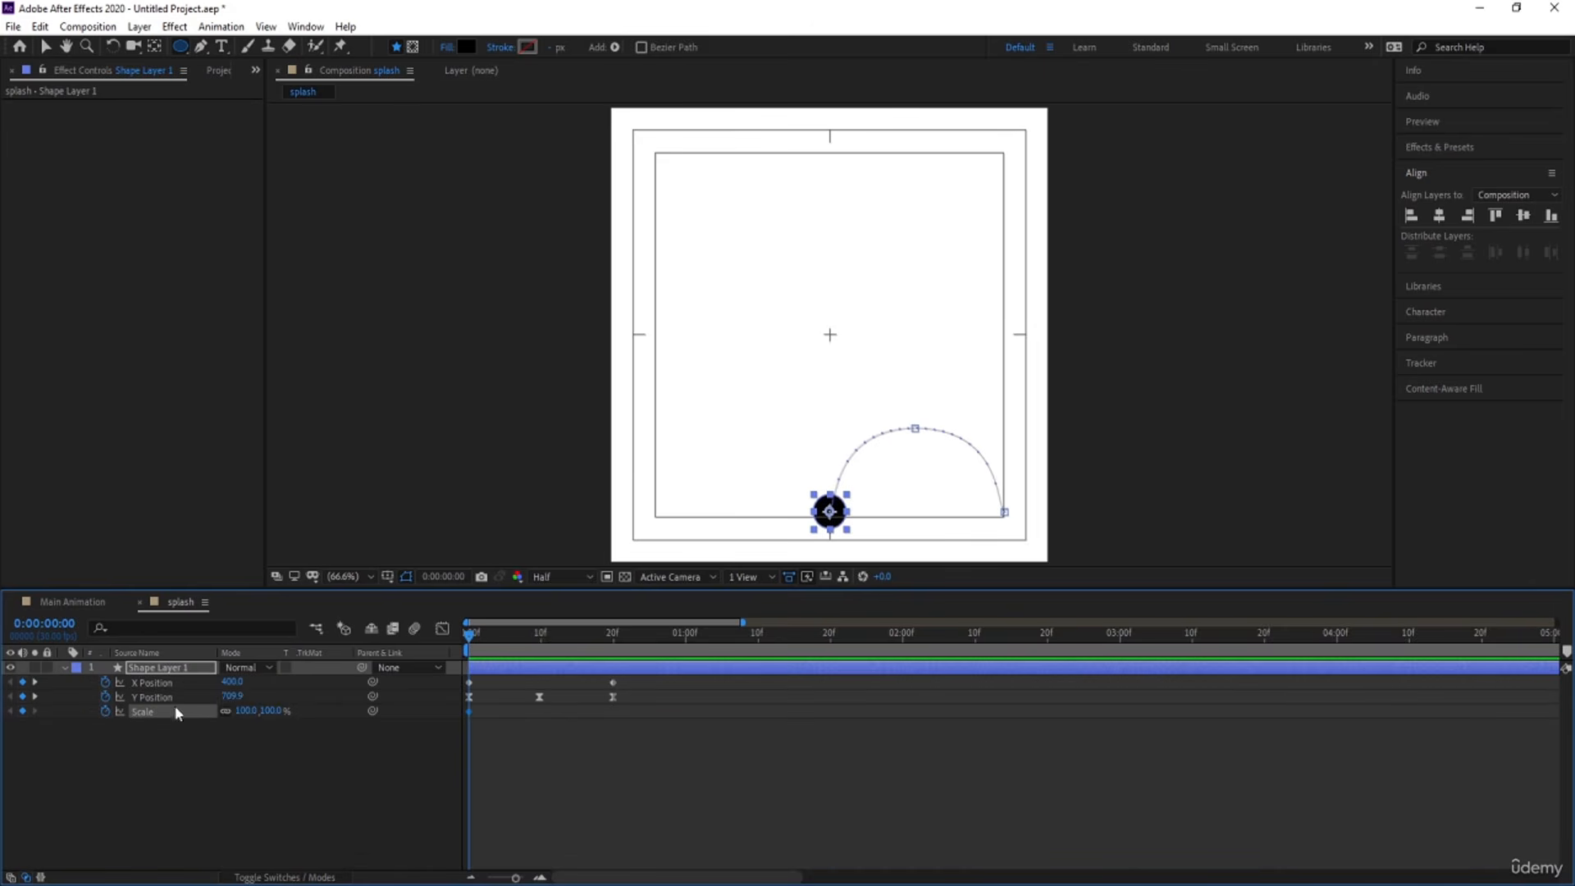
pyautogui.press('pagedown')
pyautogui.press('pagedown')
pyautogui.press('pagedown')
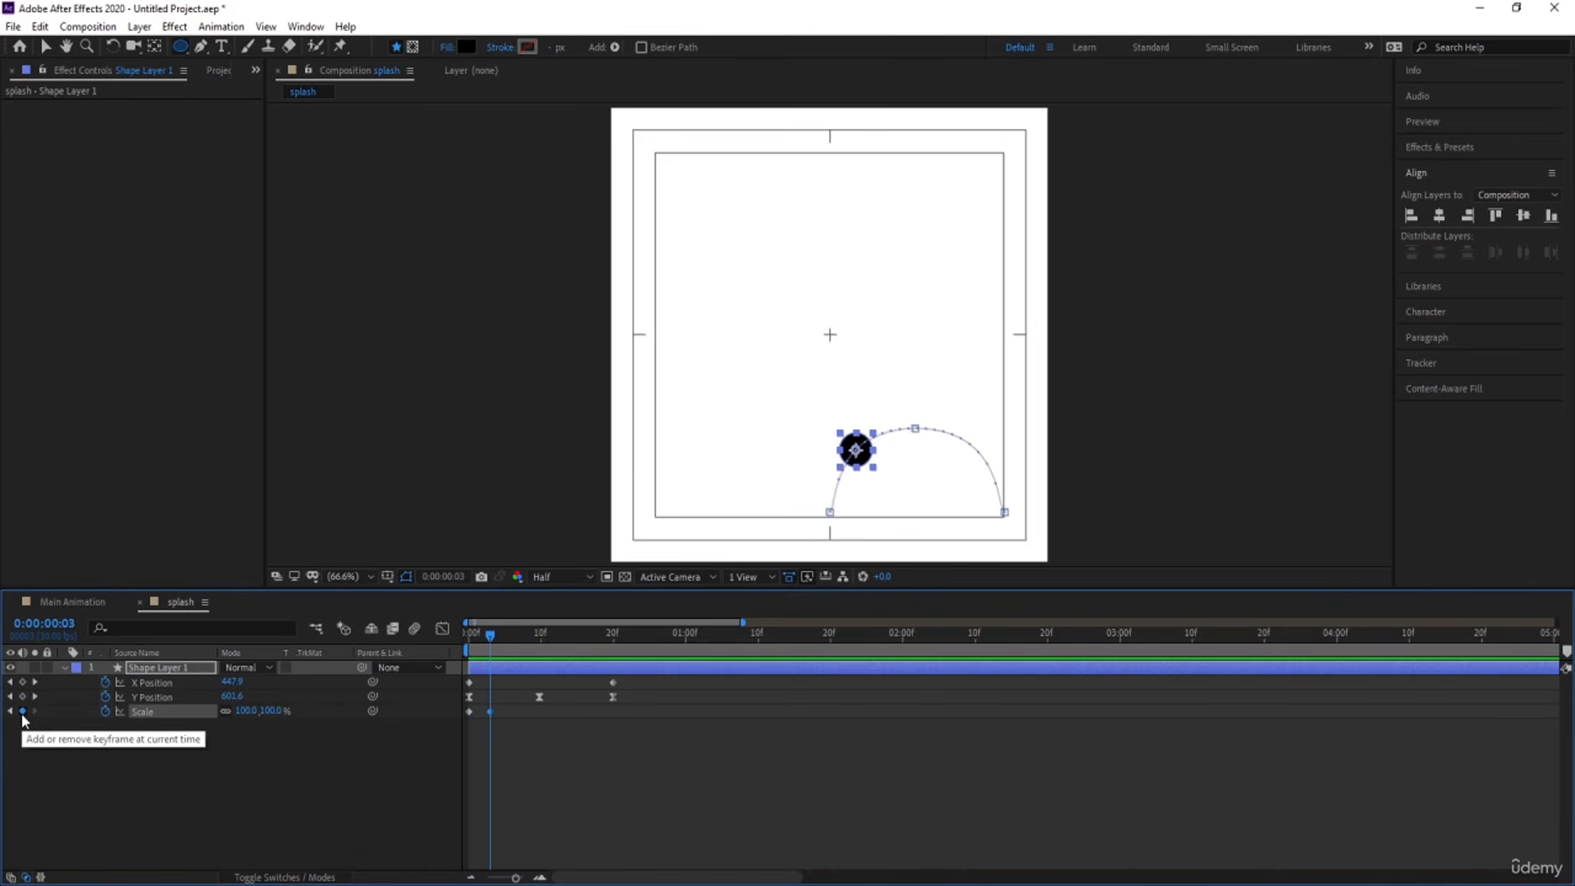
pyautogui.press('k')
pyautogui.press('k')
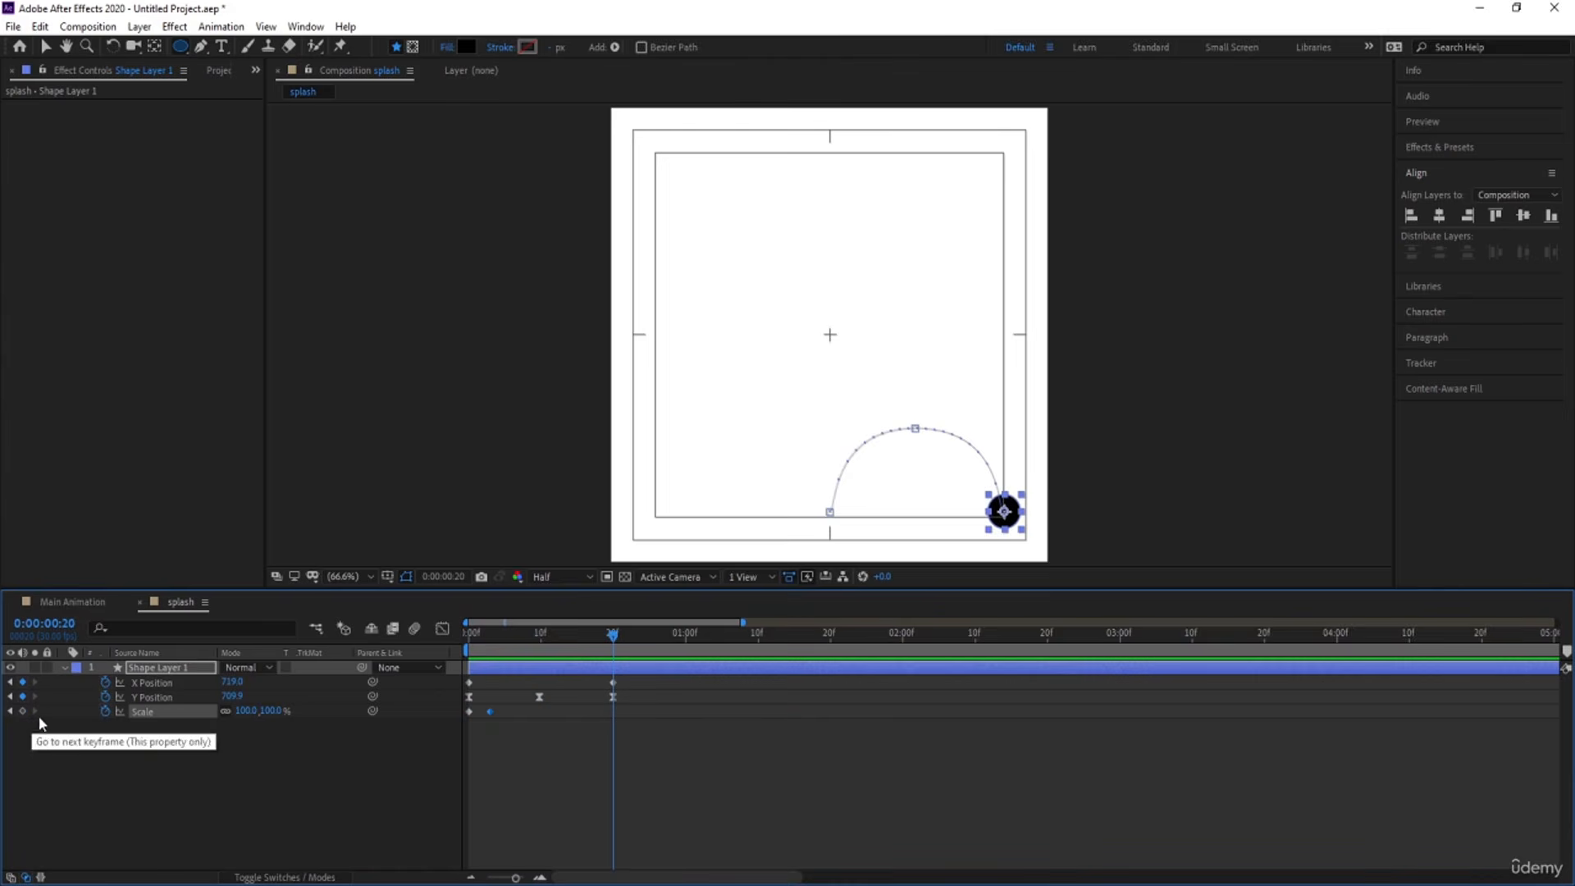
# Set the circle's Scale to 0% at 0:00:00:20 and at 0:00:00:00, and preview the animation.
pyautogui.click(246, 710)
pyautogui.press('Return')
pyautogui.press('Home')
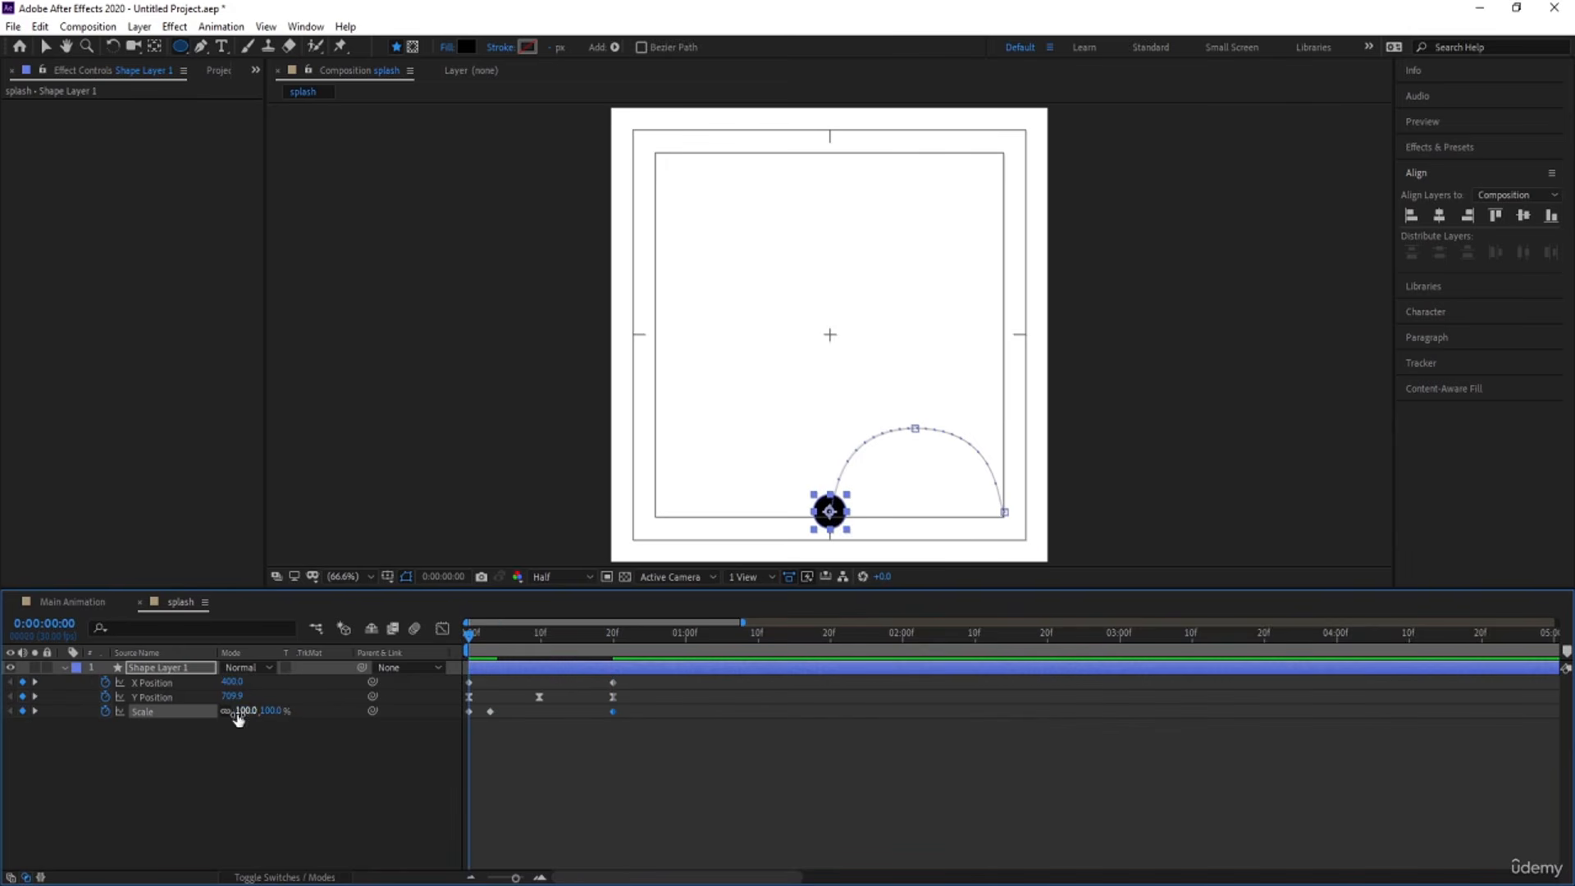
pyautogui.click(238, 711)
pyautogui.write('0')
pyautogui.press('Return')
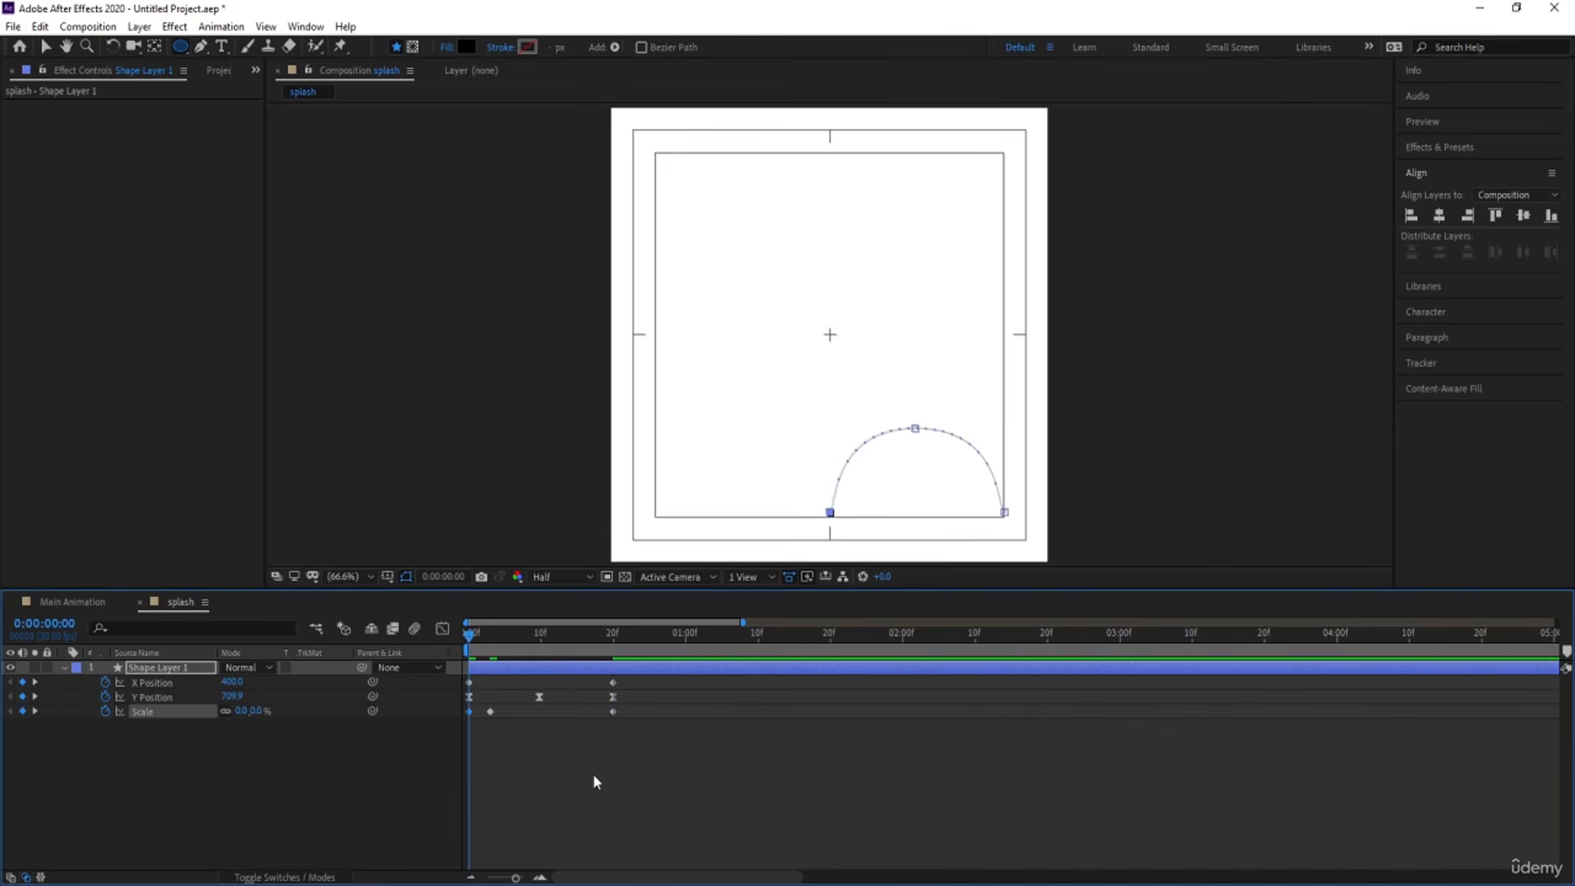
pyautogui.press('space')
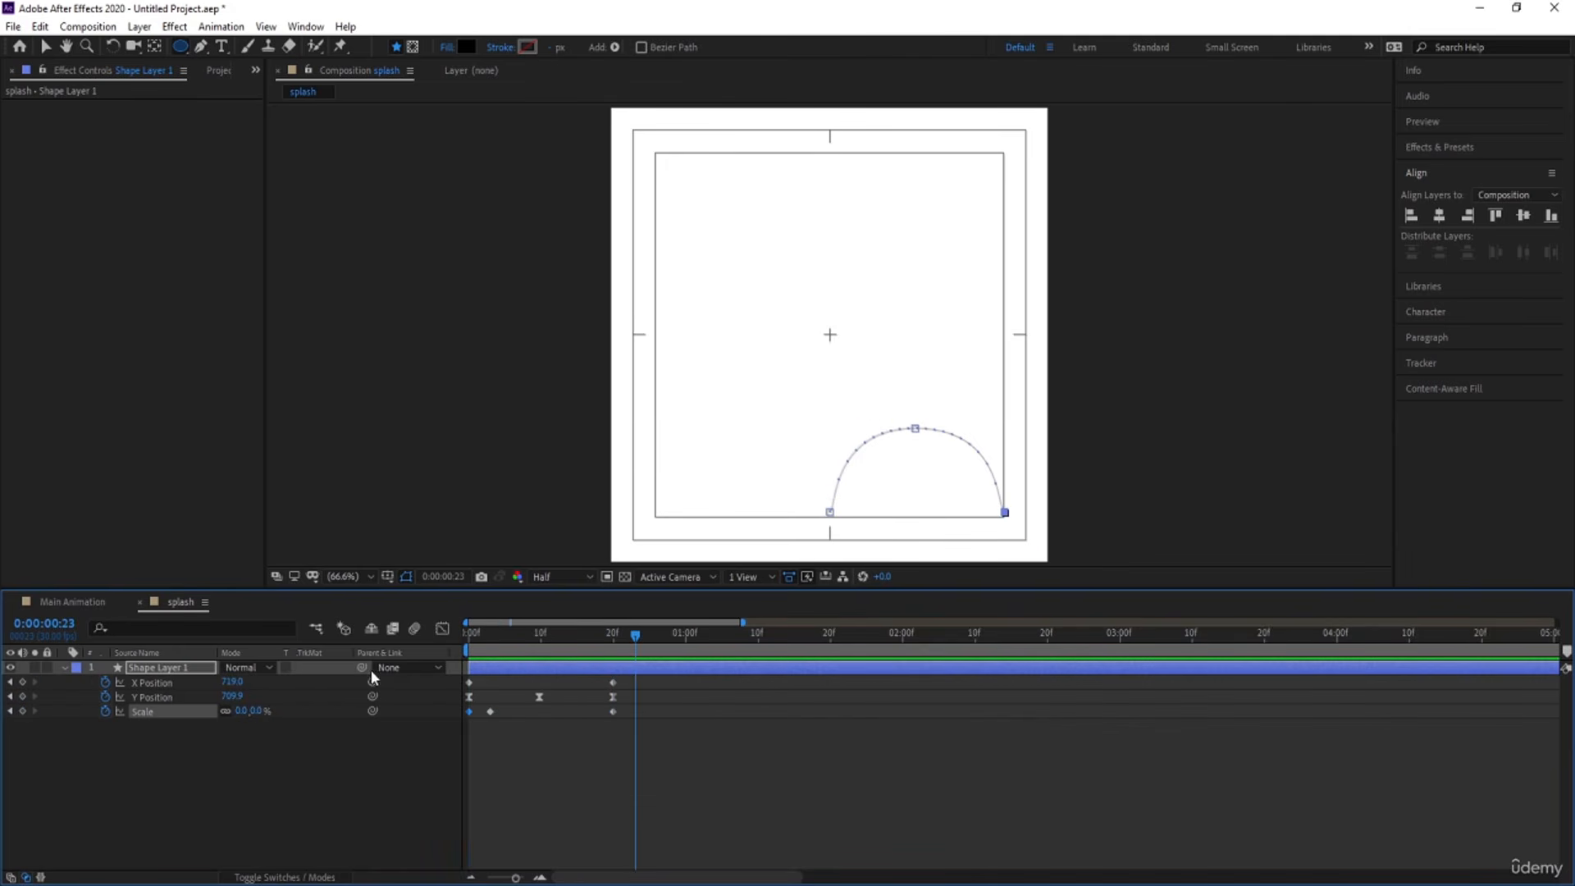
pyautogui.press('space')
pyautogui.press('Home')
# Add a loopOut() expression to the circle's Scale.
pyautogui.click(151, 759)
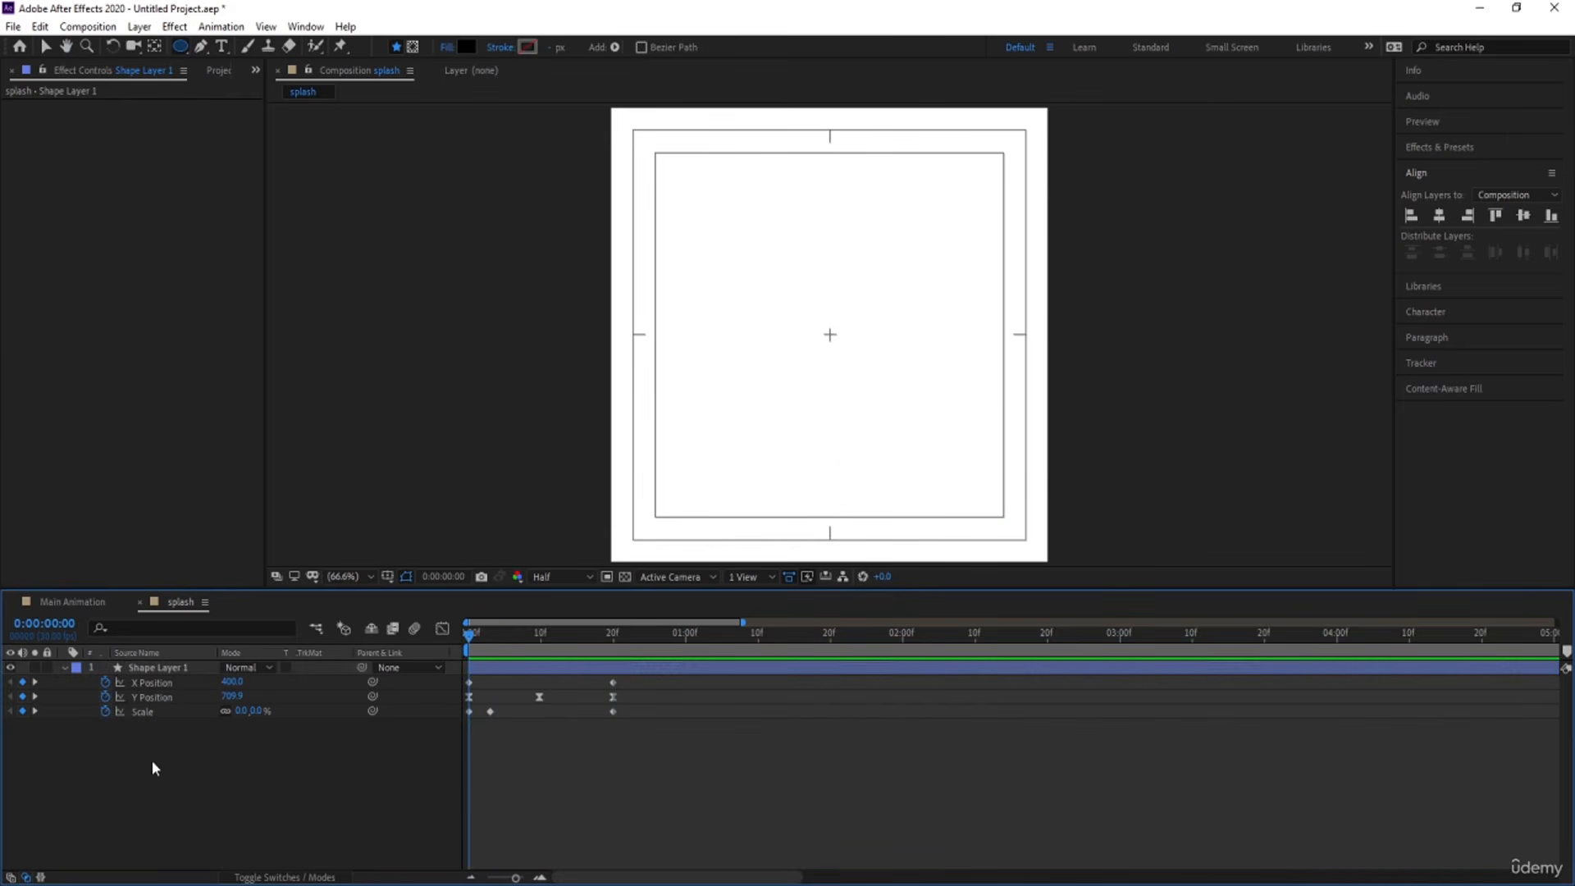
pyautogui.keyDown('alt'); pyautogui.click(105, 710); pyautogui.keyUp('alt')
pyautogui.write('loop')
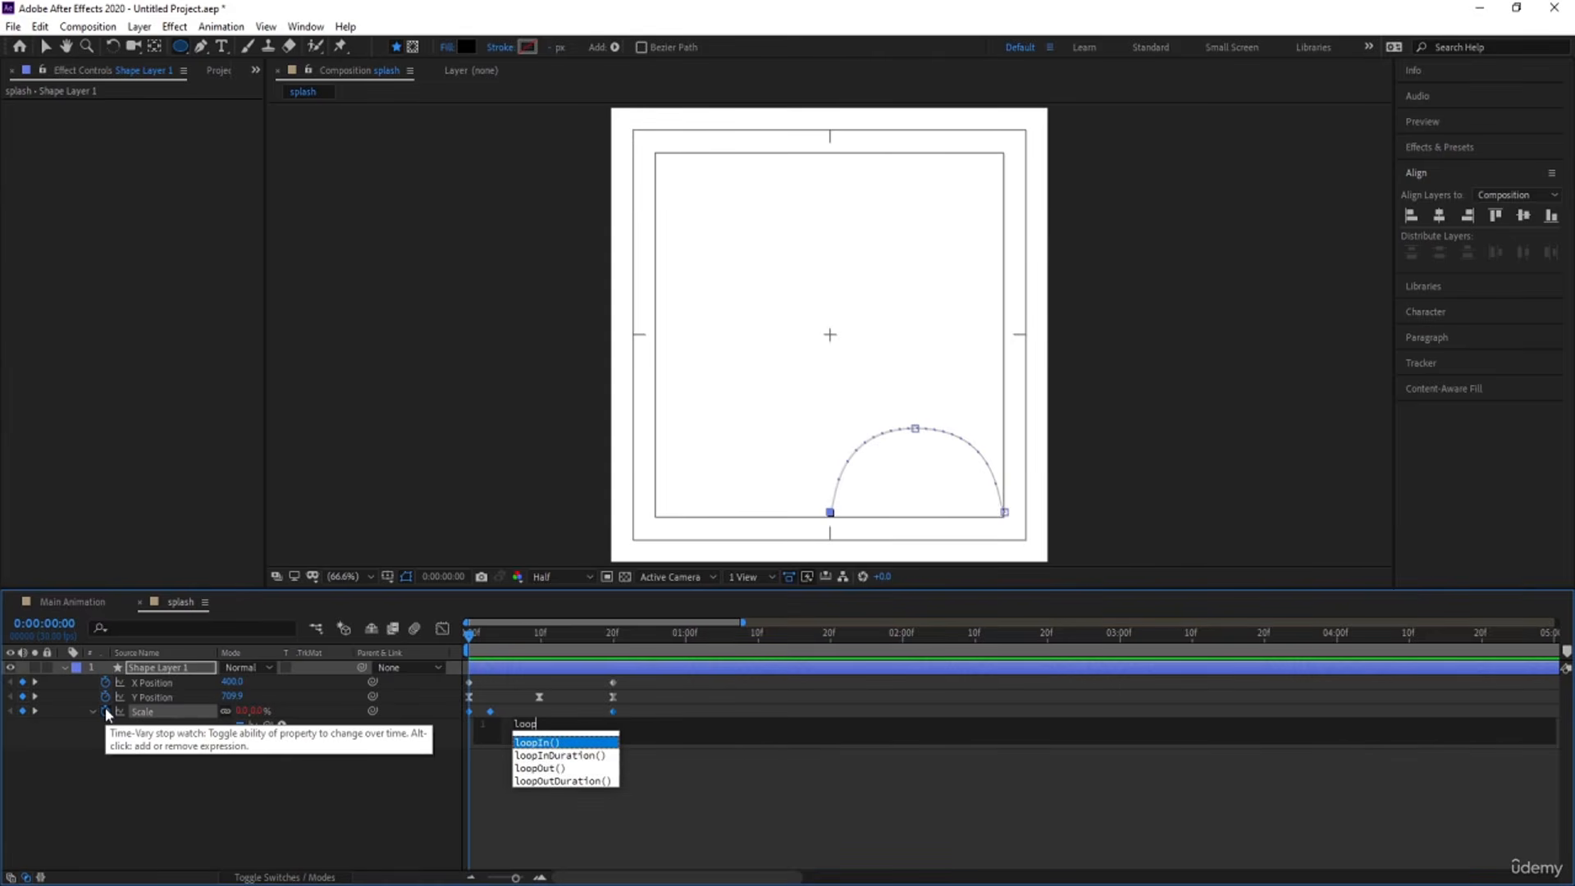
pyautogui.press('Down')
pyautogui.press('Down')
pyautogui.press('Return')
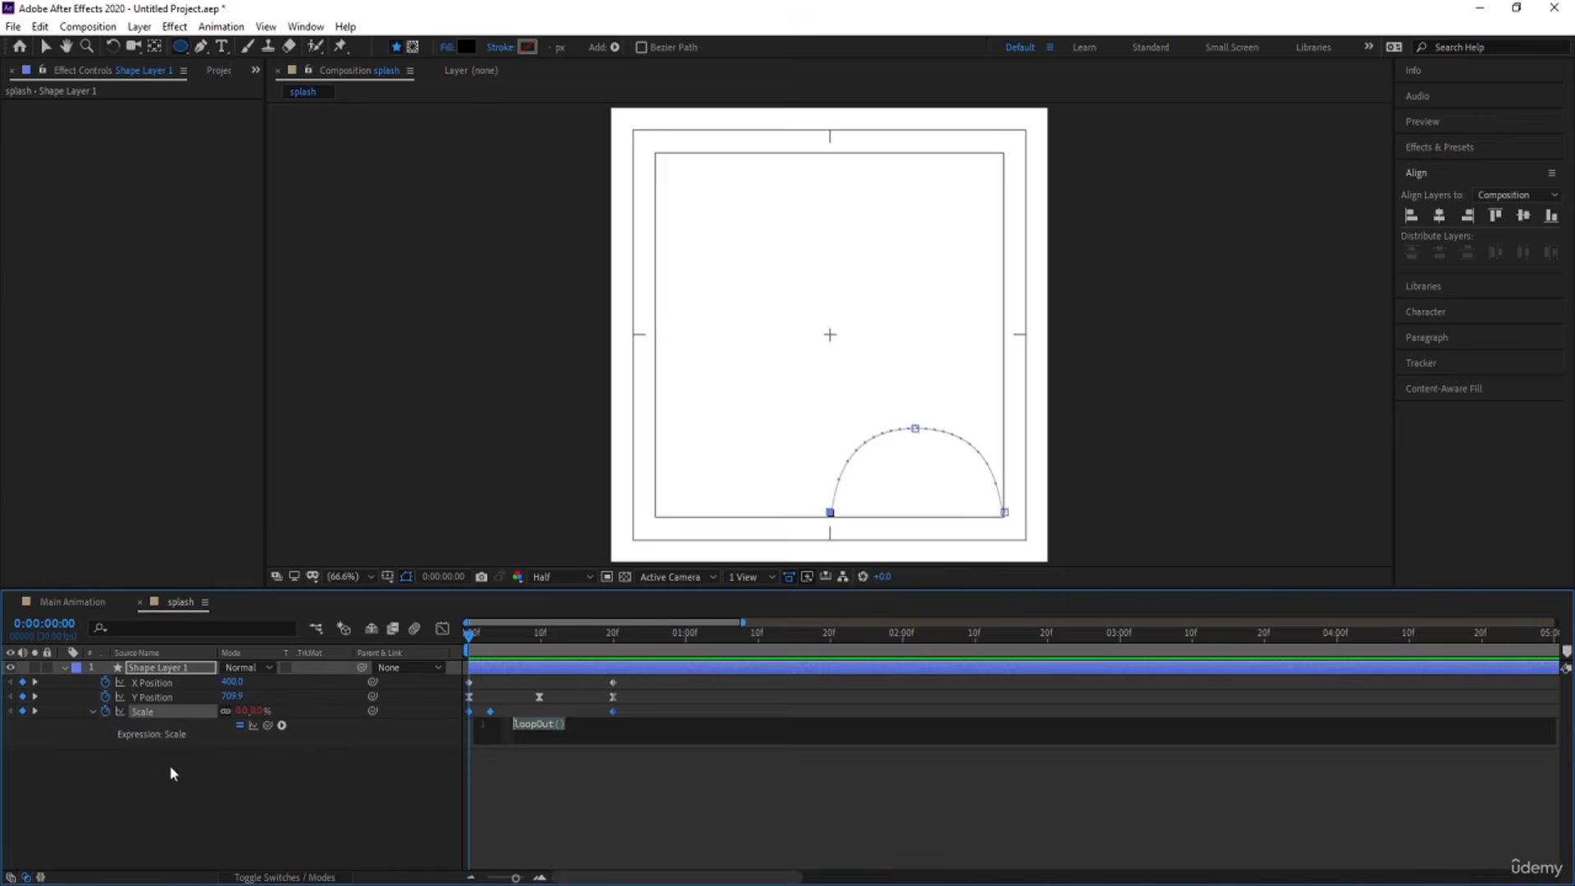
pyautogui.click(171, 769)
# Apply the same loopOut() expression to the circle's Y Position and X Position, and preview the loop.
pyautogui.keyDown('alt'); pyautogui.click(105, 696); pyautogui.keyUp('alt')
pyautogui.write('loopOut()')
pyautogui.keyDown('alt'); pyautogui.click(106, 682); pyautogui.keyUp('alt')
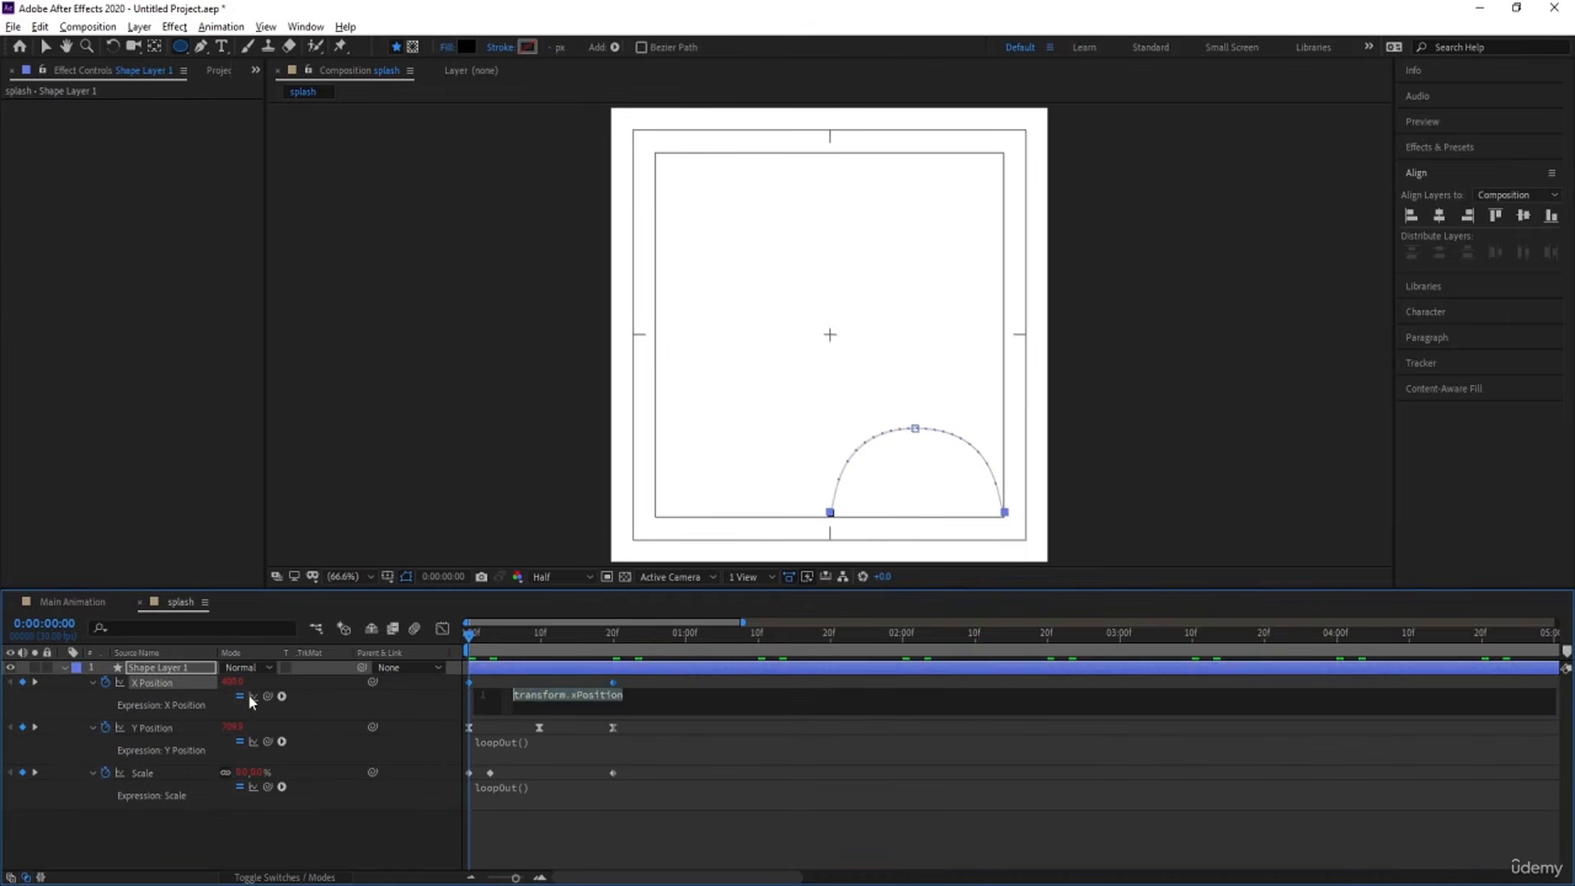
pyautogui.write('loopOut()')
pyautogui.click(292, 681)
pyautogui.press('u')
pyautogui.press('u')
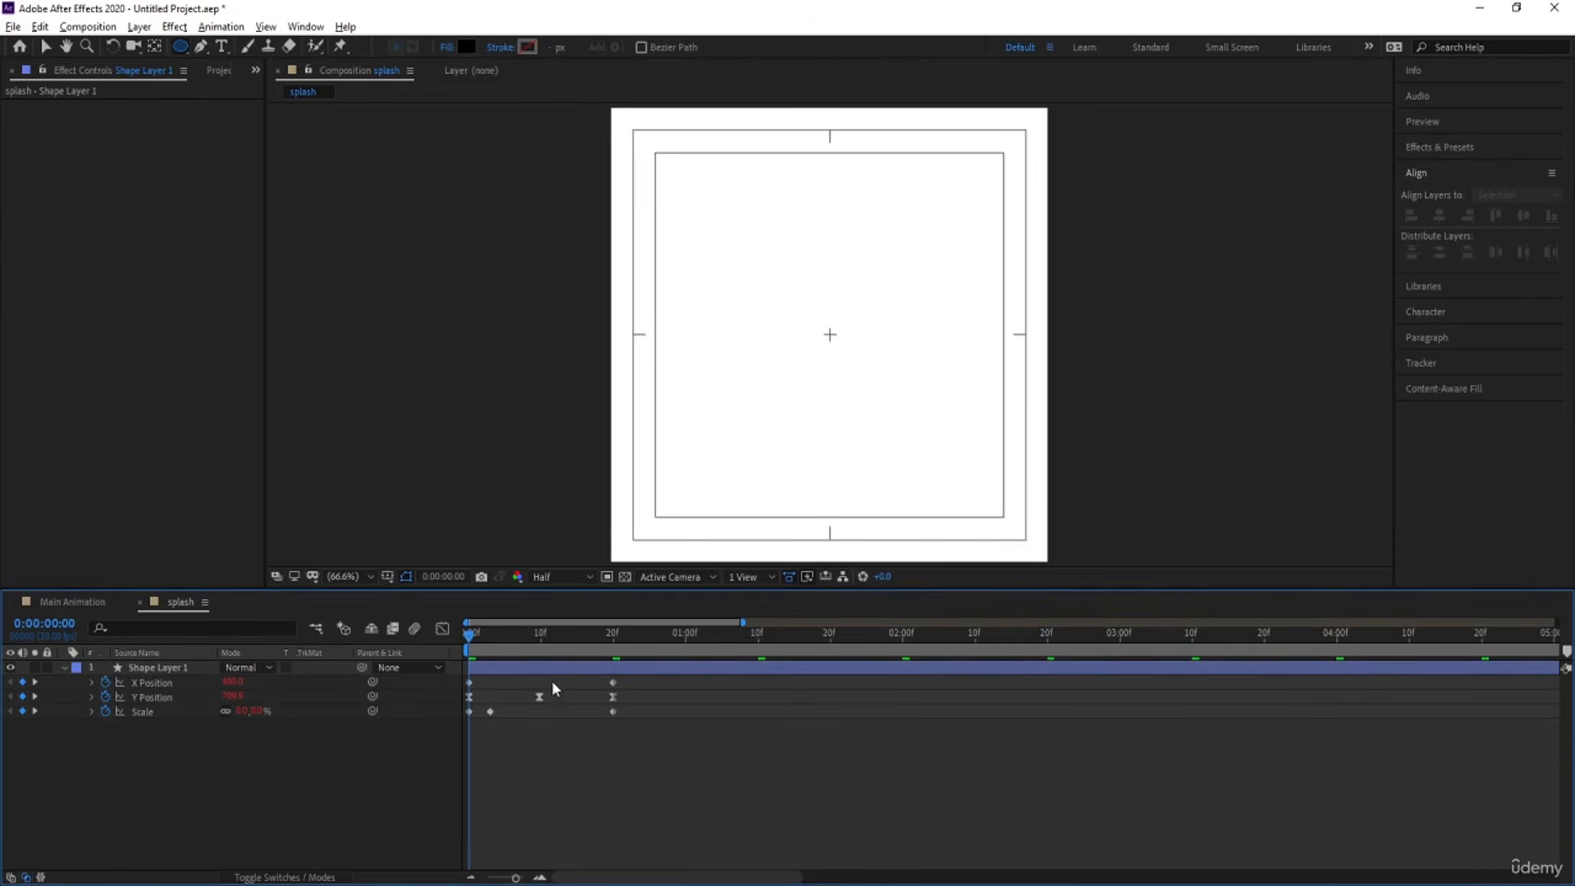
pyautogui.press('space')
# Duplicate the circle layer and make the copy start at 0:00:00:05.
pyautogui.click(549, 666)
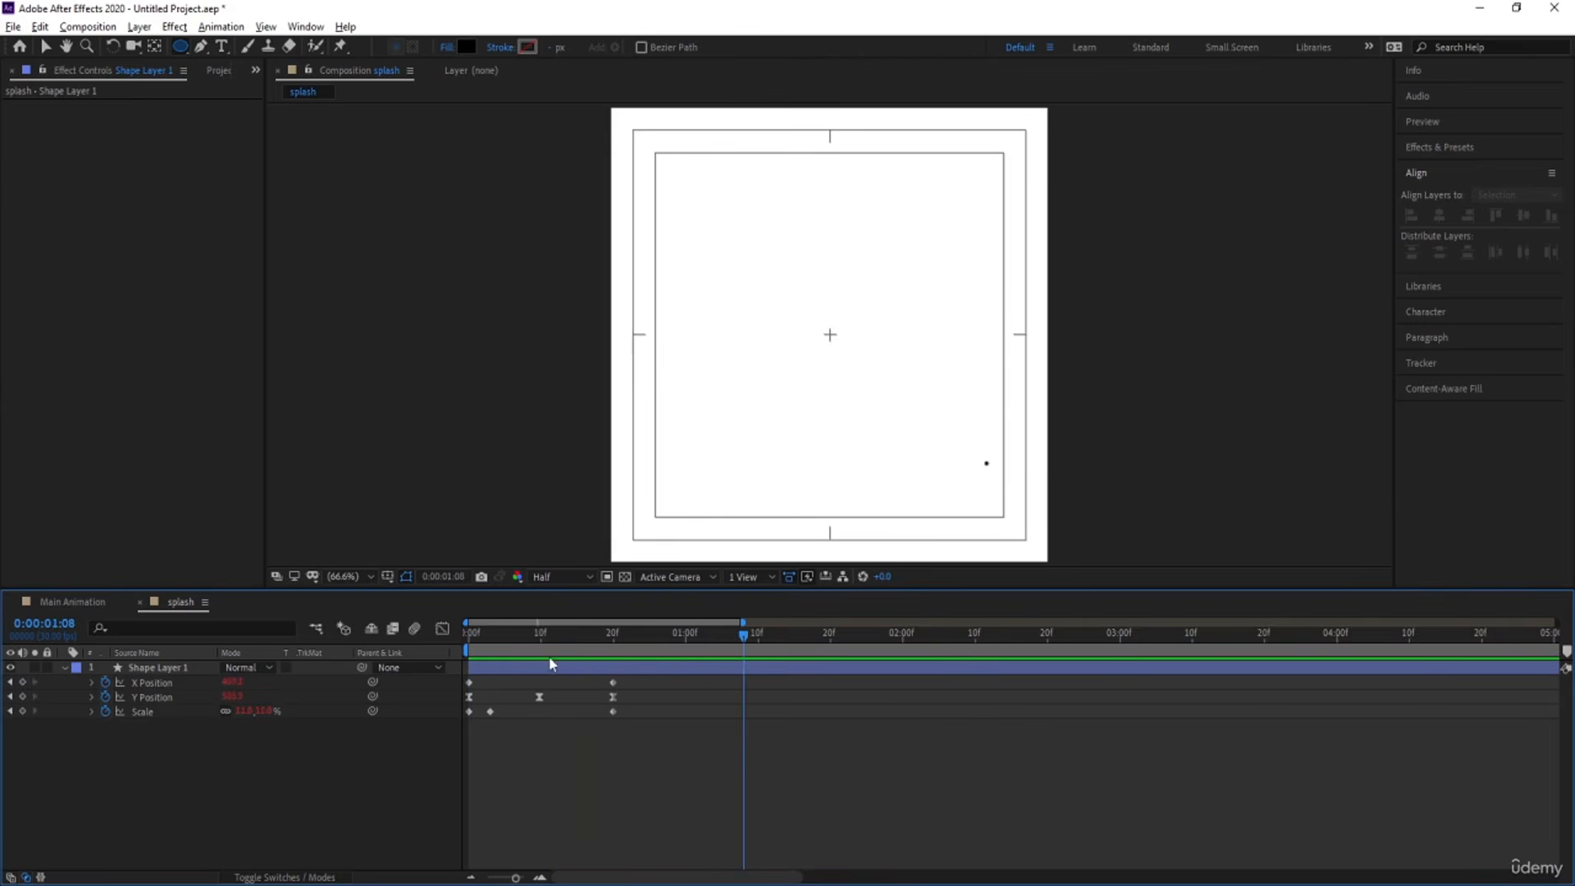
pyautogui.click(497, 636)
pyautogui.press('=')
pyautogui.moveTo(498, 637); pyautogui.dragTo(539, 657)
pyautogui.hotkey('ctrl', 'd')
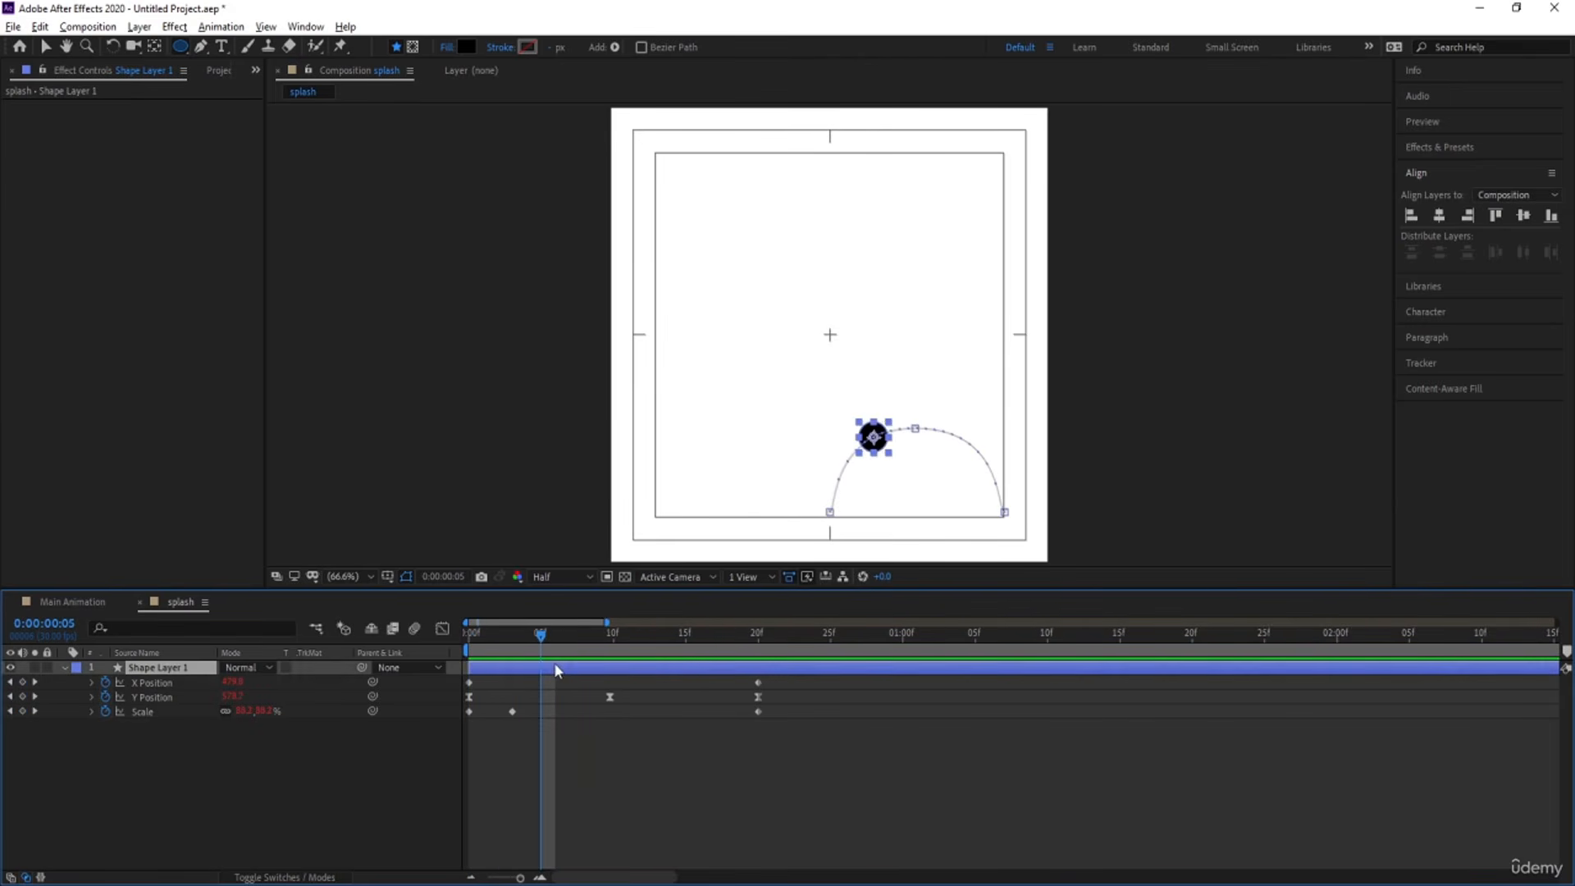
pyautogui.press('[')
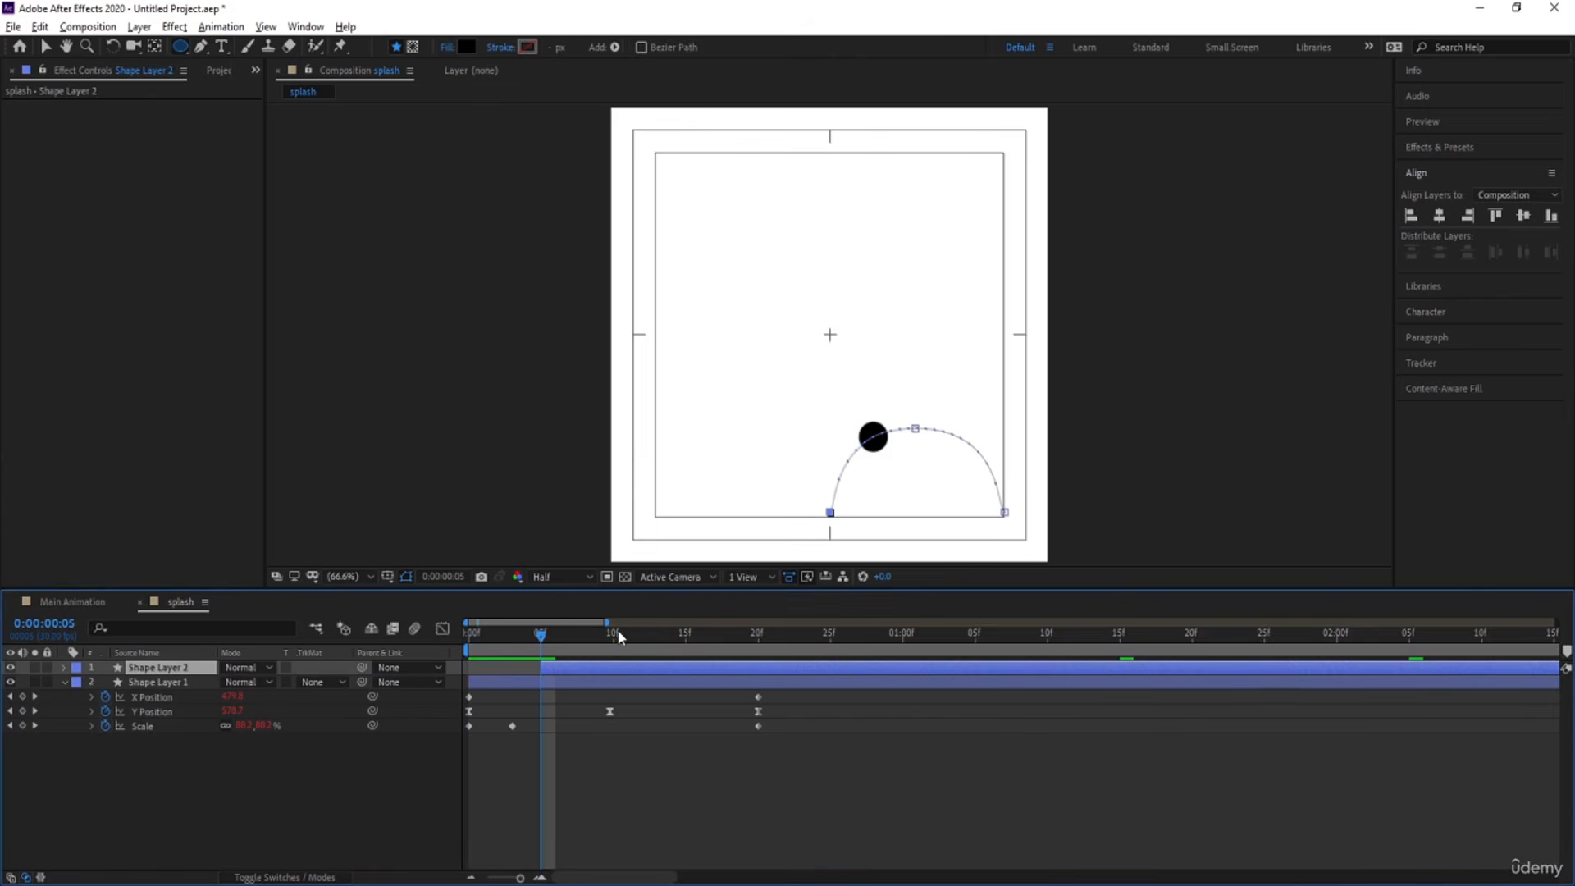
# Make two more copies of the circle layer starting at 0:00:00:10 and 0:00:00:15, and preview the staggered droplets.
pyautogui.click(613, 634)
pyautogui.hotkey('ctrl', 'd')
pyautogui.press('[')
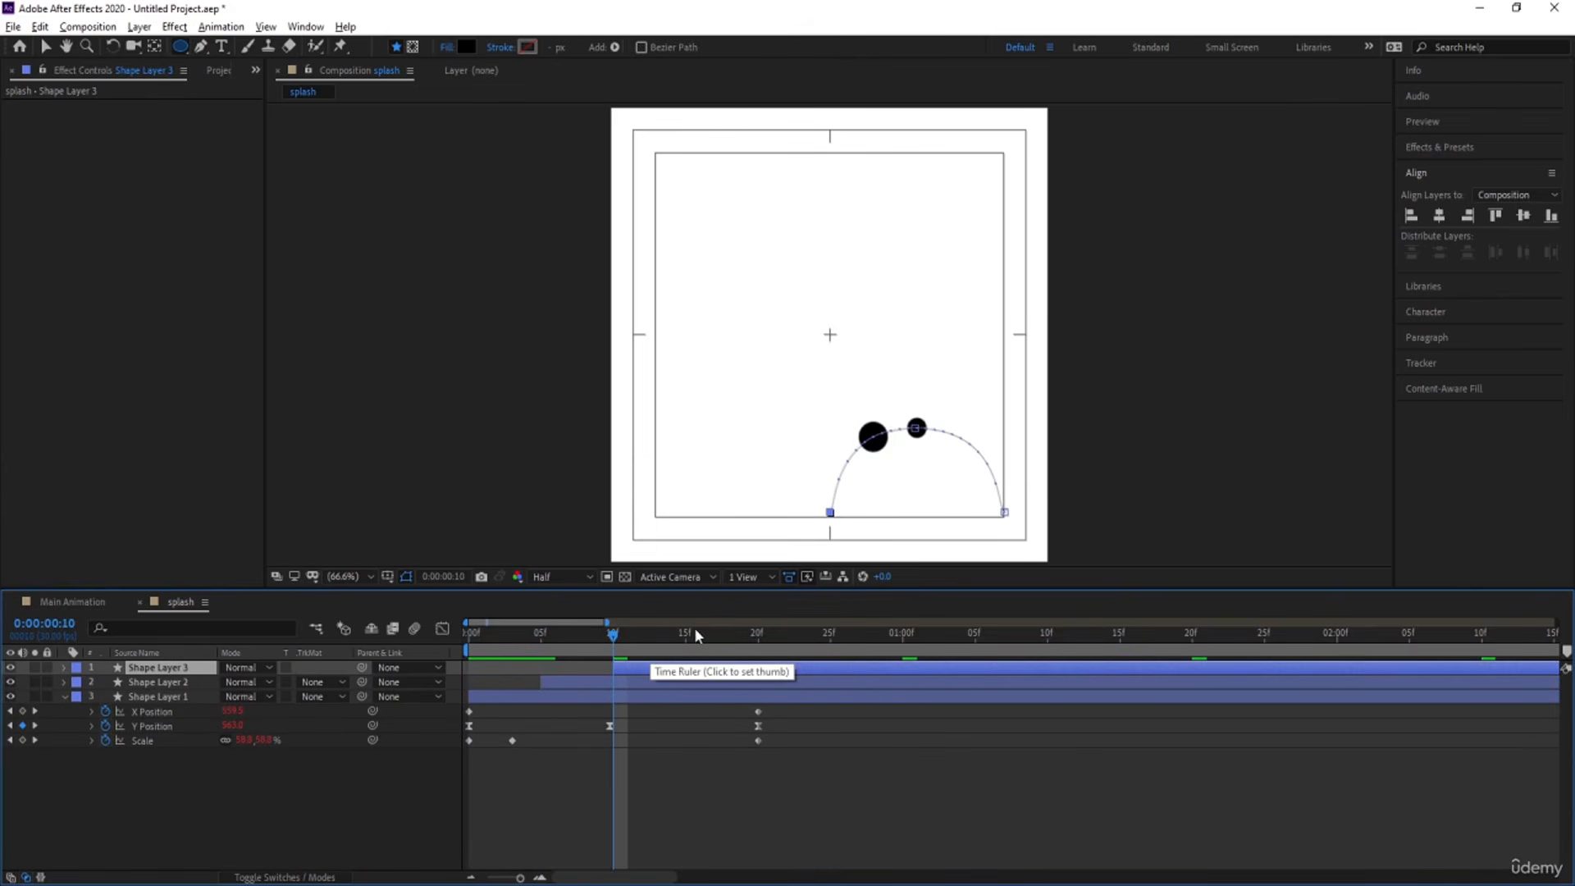
pyautogui.click(686, 633)
pyautogui.hotkey('ctrl', 'd')
pyautogui.press('[')
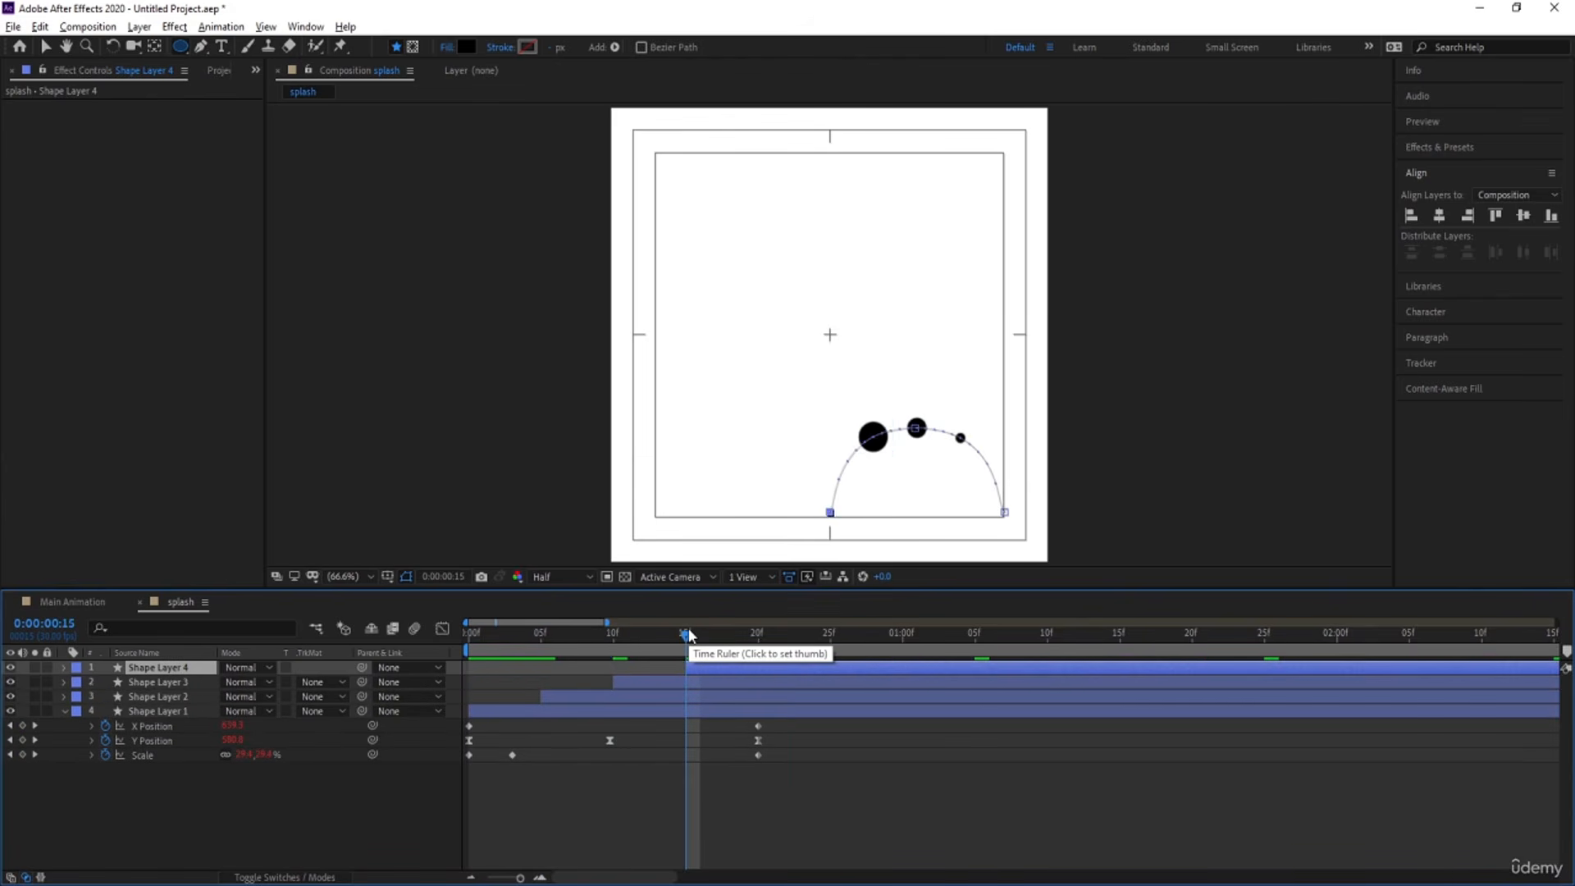
pyautogui.press('space')
pyautogui.press('space')
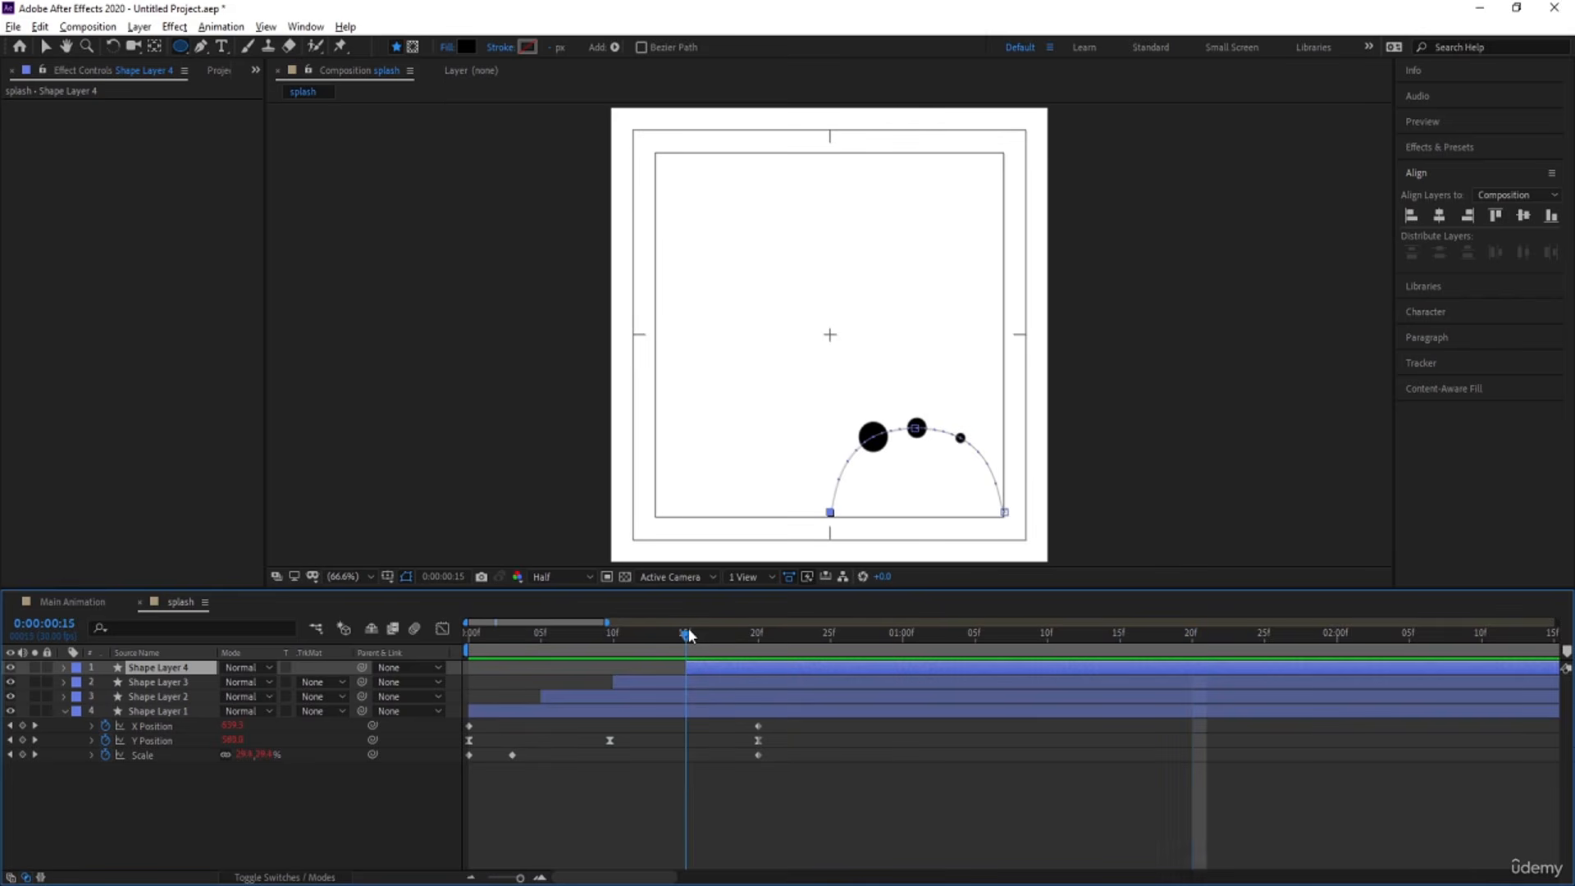
# Duplicate all four circle layers and gather the duplicates as a Pink-labelled group above the originals.
pyautogui.keyDown('shift'); pyautogui.click(160, 712); pyautogui.keyUp('shift')
pyautogui.hotkey('ctrl', 'd')
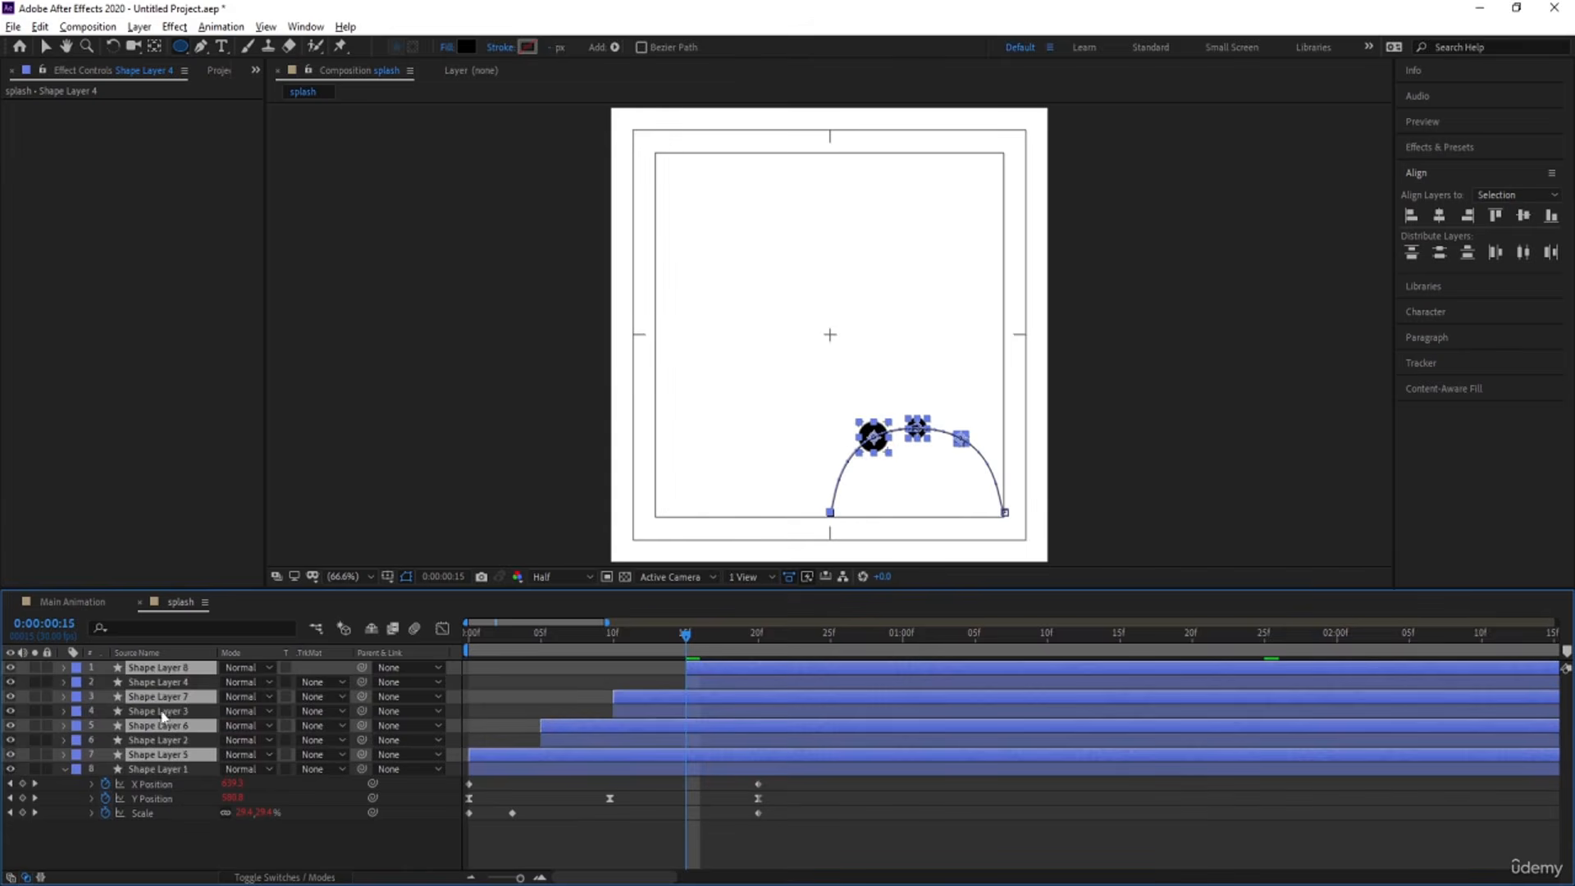
pyautogui.hotkey('ctrl', ']')
pyautogui.hotkey('ctrl', ']')
pyautogui.hotkey('ctrl', ']')
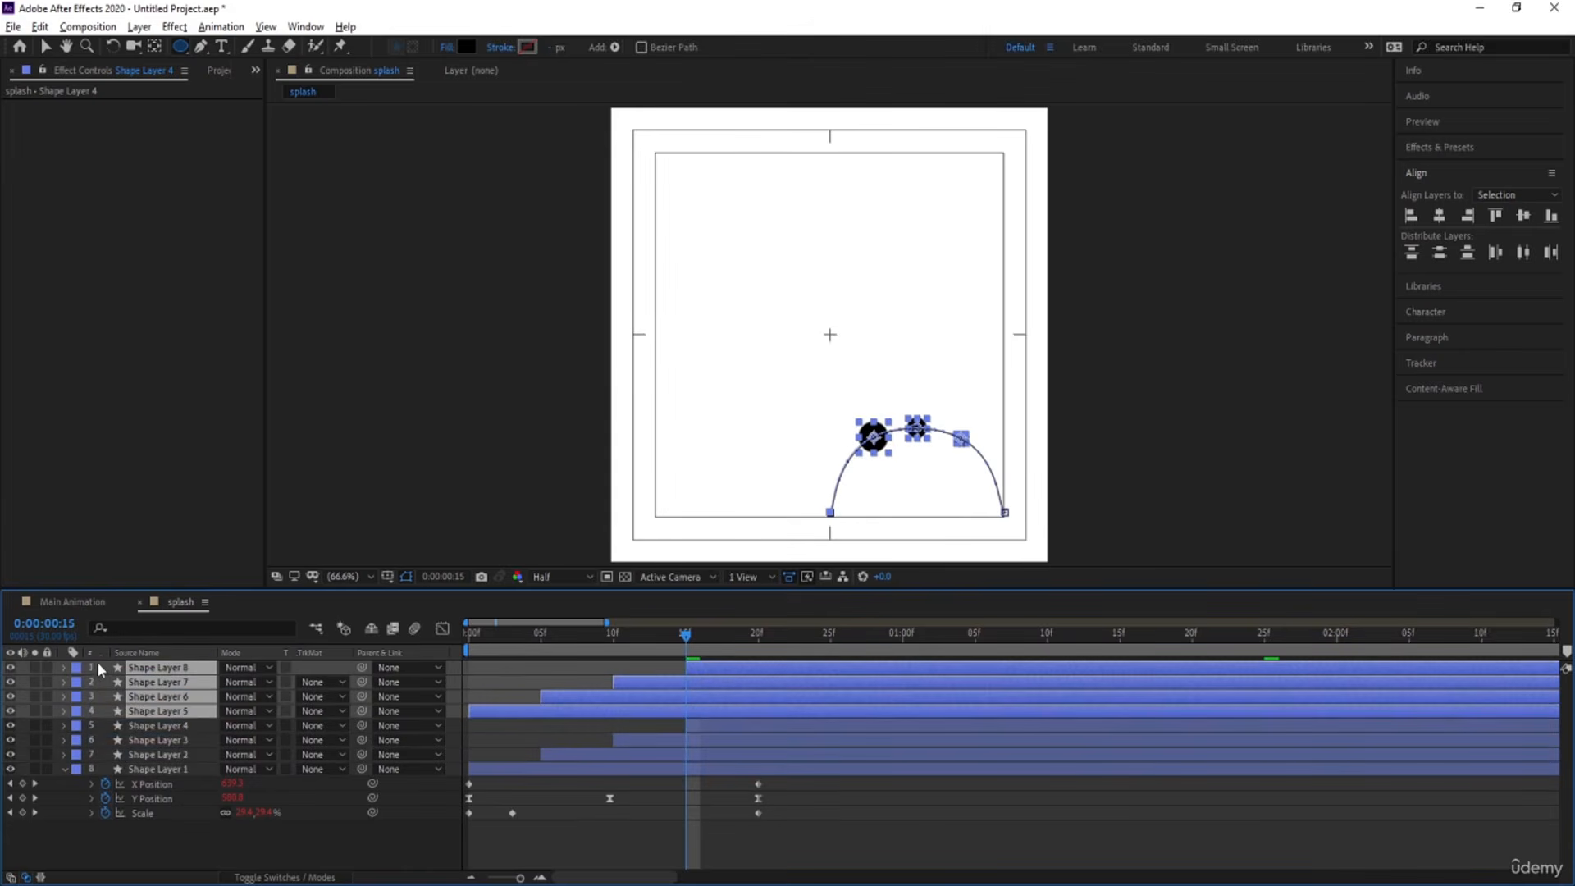
pyautogui.click(77, 668)
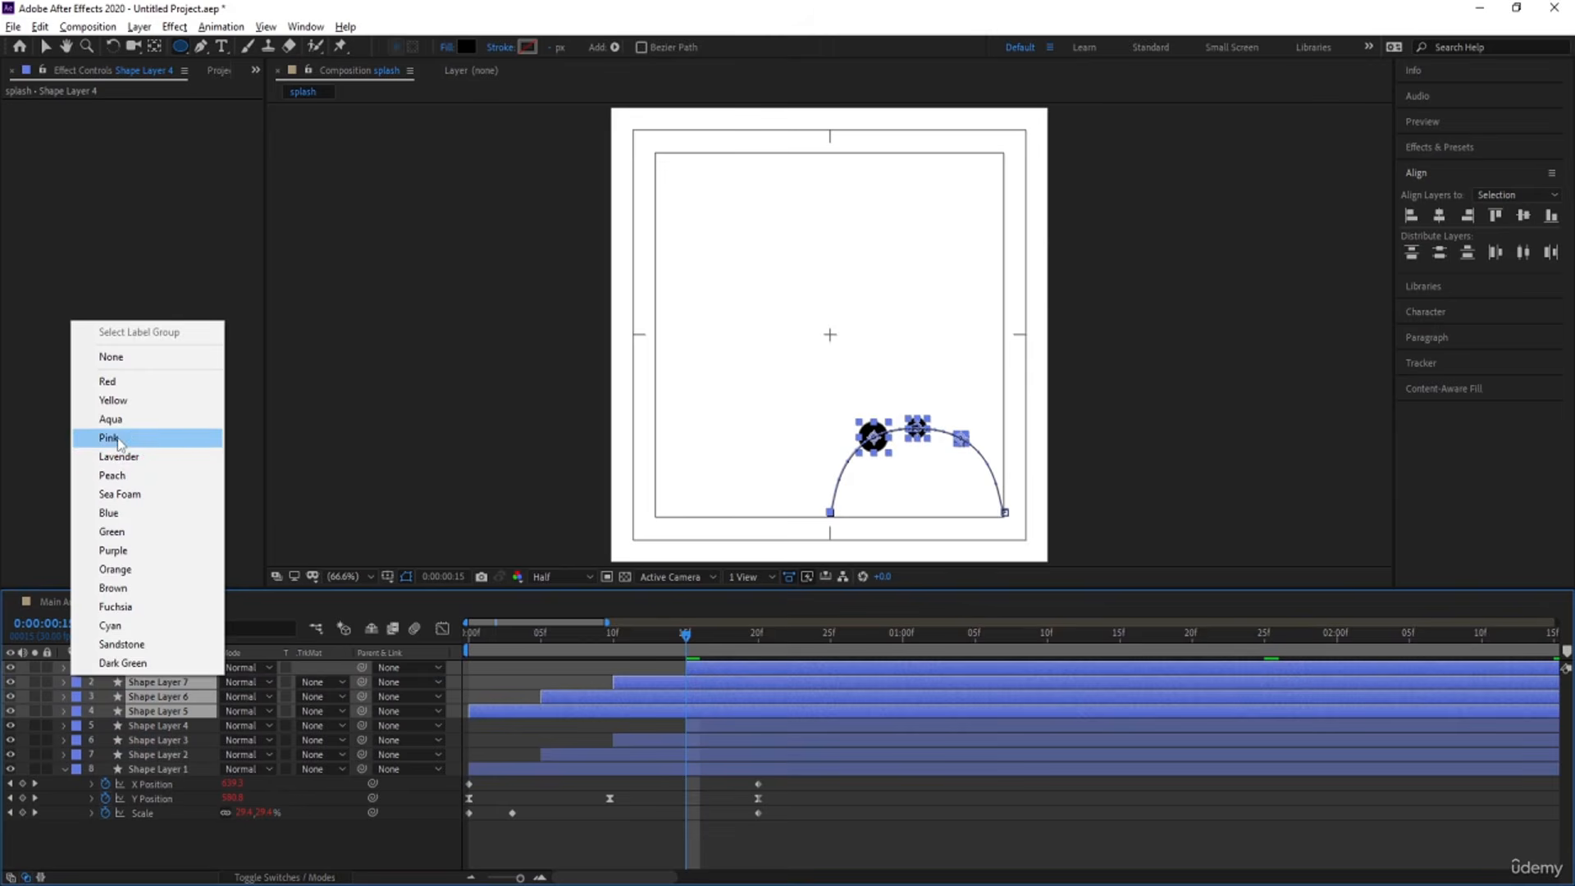
pyautogui.click(115, 436)
# Create a null object and parent the four pink duplicate layers to it.
pyautogui.rightClick(450, 672)
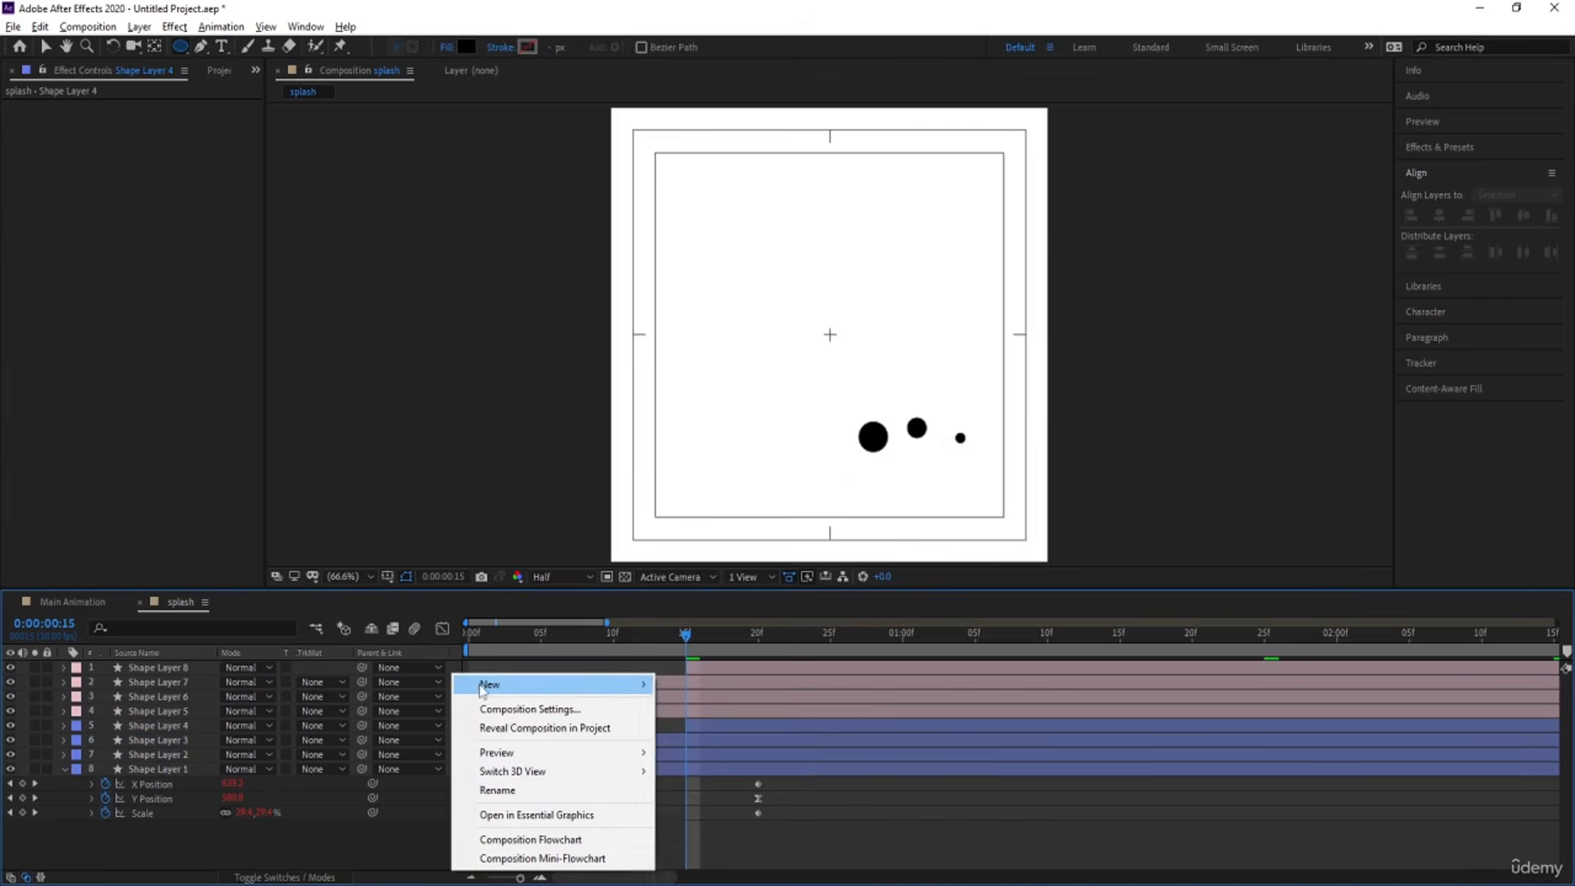
pyautogui.moveTo(492, 688)
pyautogui.click(759, 784)
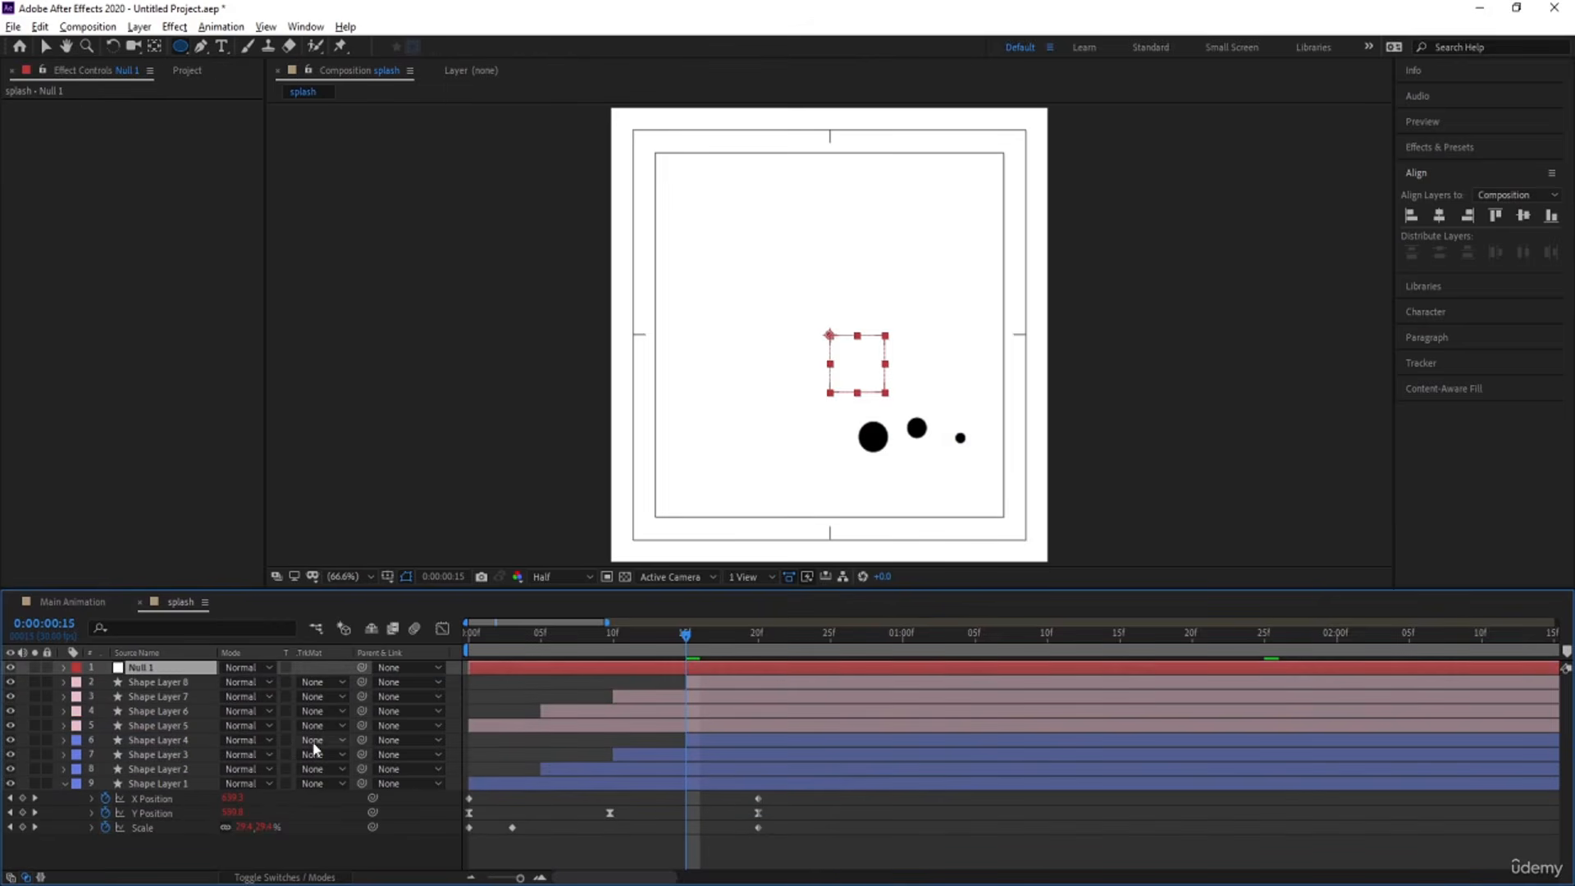
pyautogui.click(160, 682)
pyautogui.keyDown('shift'); pyautogui.click(174, 721); pyautogui.keyUp('shift')
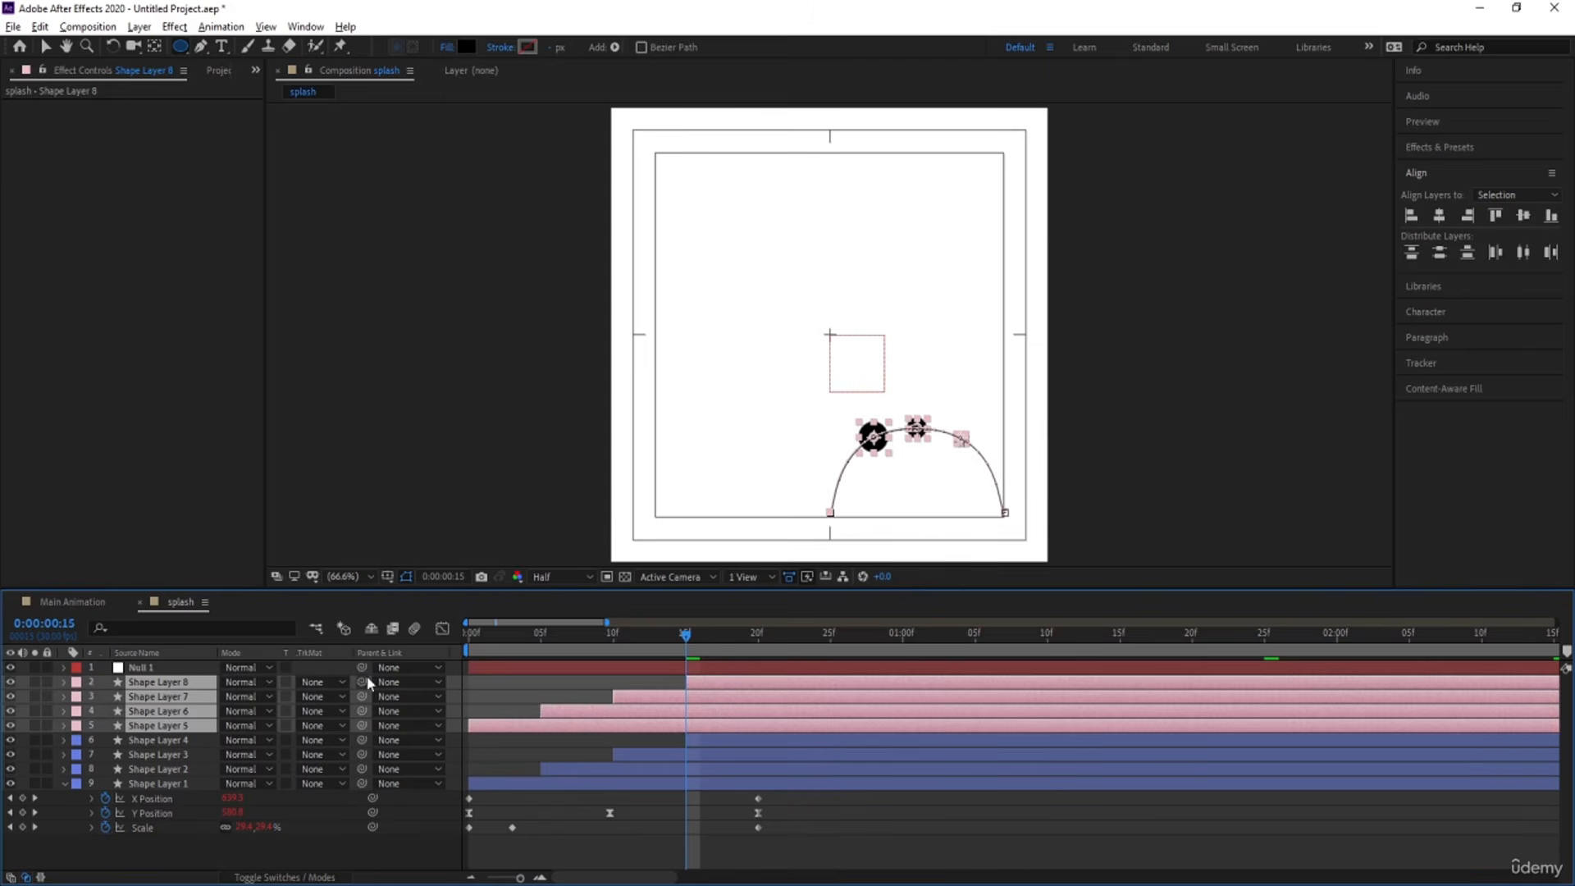
pyautogui.moveTo(362, 681); pyautogui.dragTo(182, 670)
# Mirror the pink droplets horizontally by setting the null's horizontal Scale to -100% while keeping the vertical Scale at 100%.
pyautogui.click(156, 668)
pyautogui.press('s')
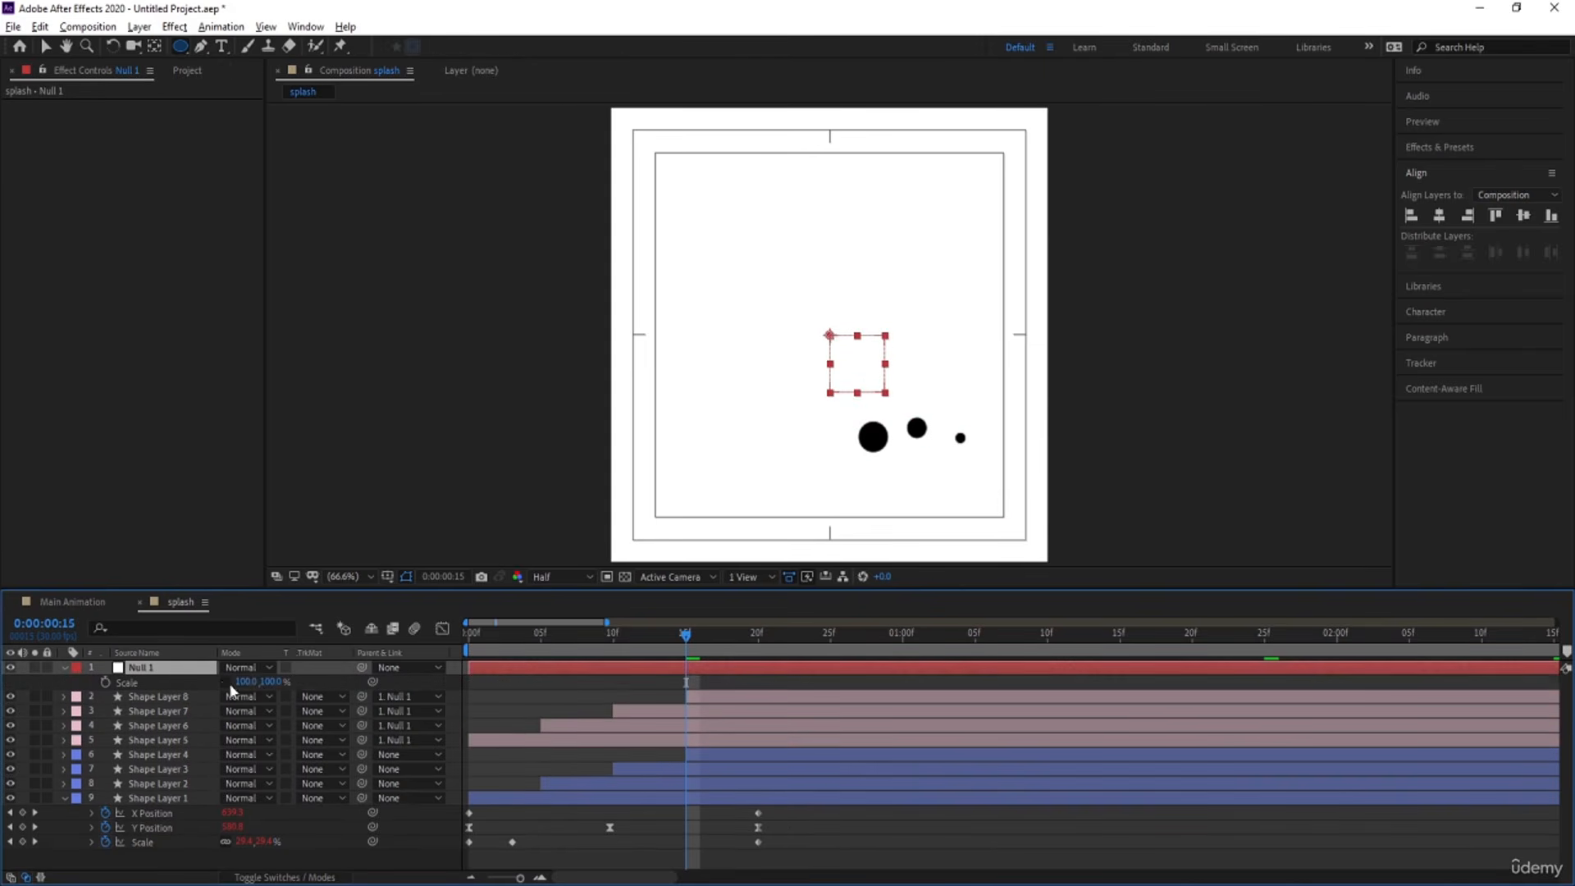
pyautogui.click(246, 682)
pyautogui.write('-100')
pyautogui.press('Return')
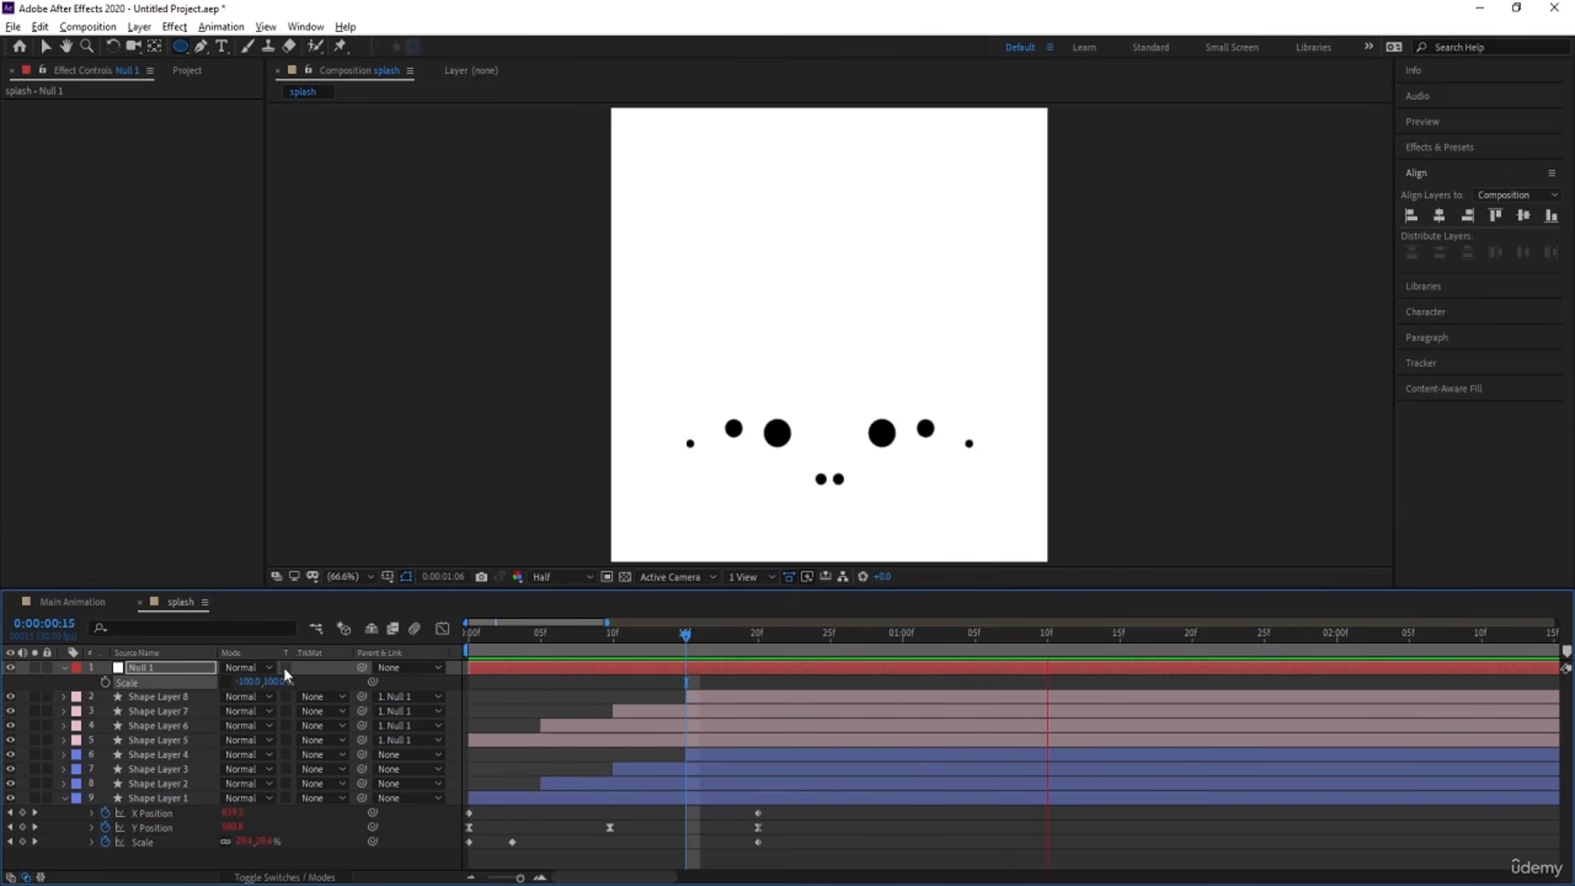
# Add the splash composition to Main Animation as its topmost layer and collapse Shape Layer 1's properties.
pyautogui.press('space')
pyautogui.moveTo(497, 640); pyautogui.dragTo(317, 645)
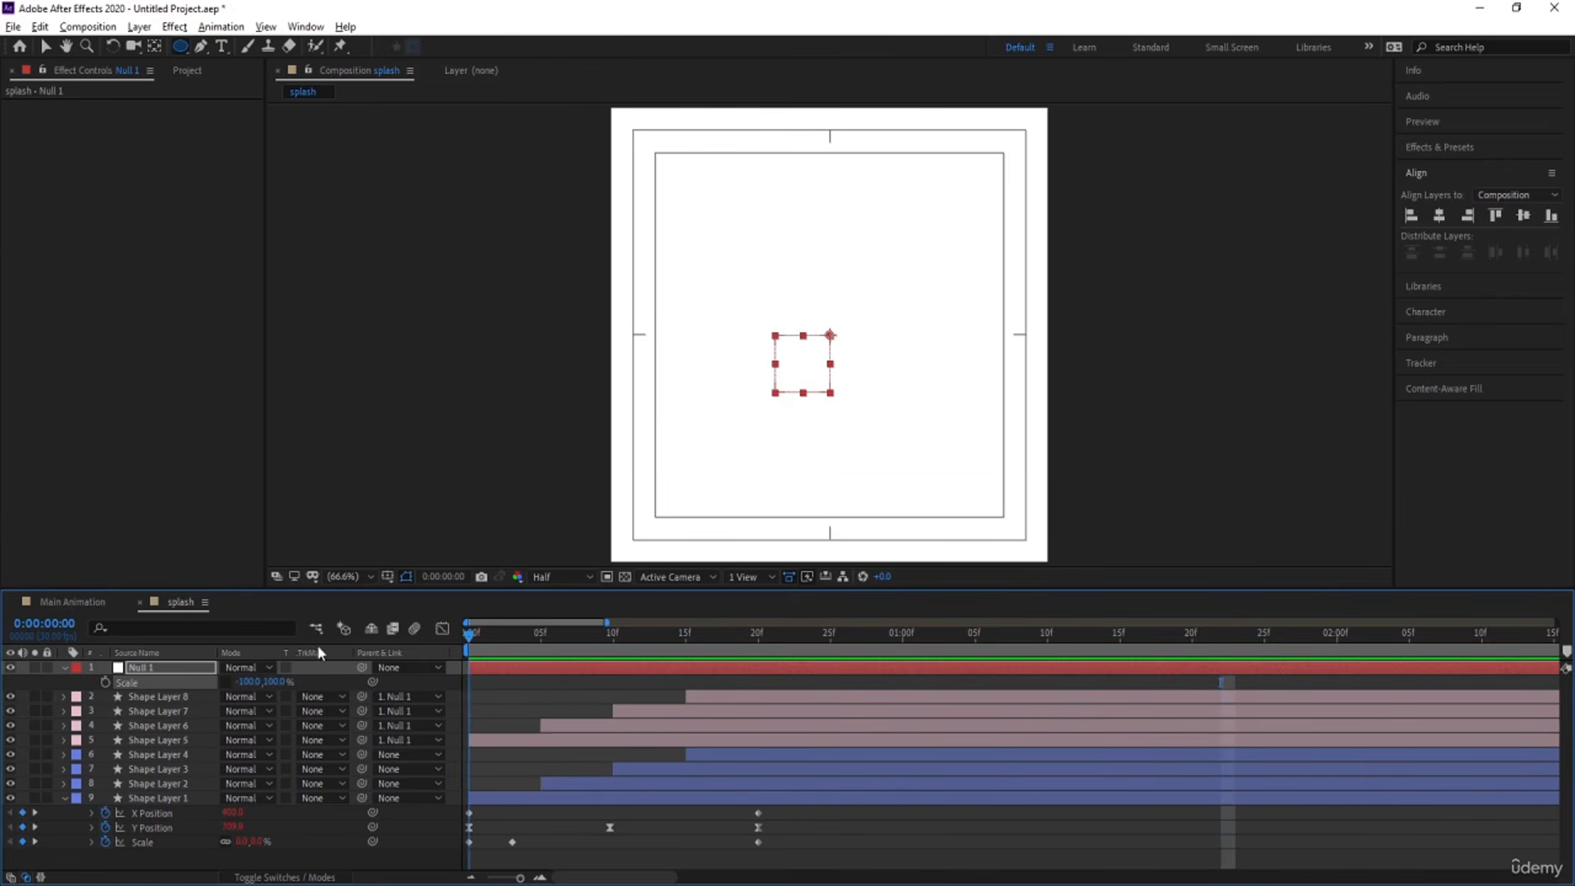
pyautogui.click(83, 607)
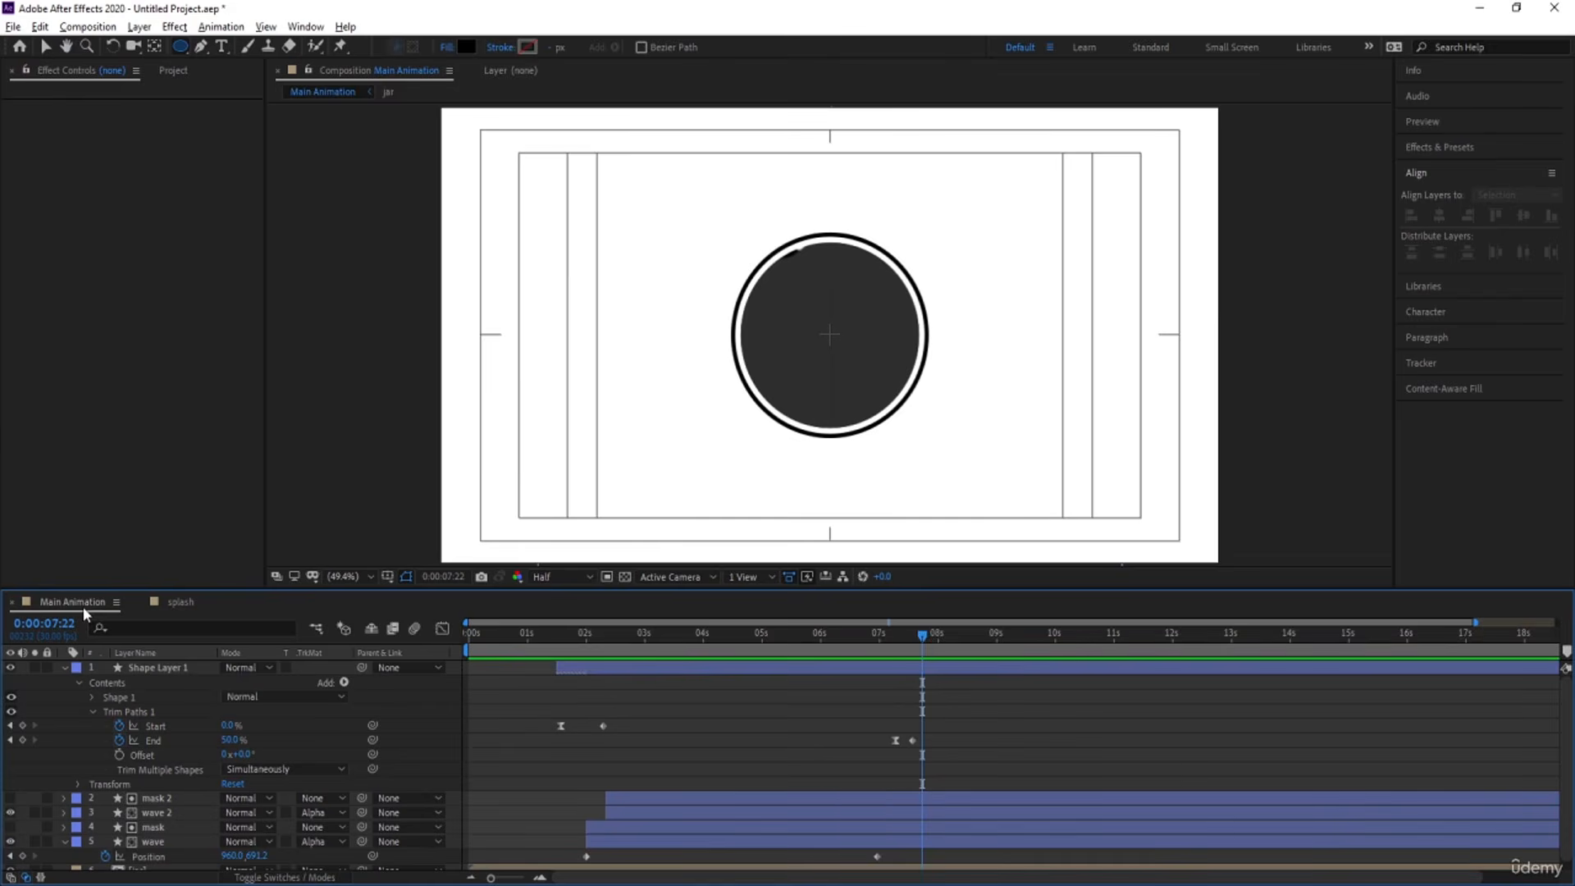
pyautogui.hotkey('ctrl', '0')
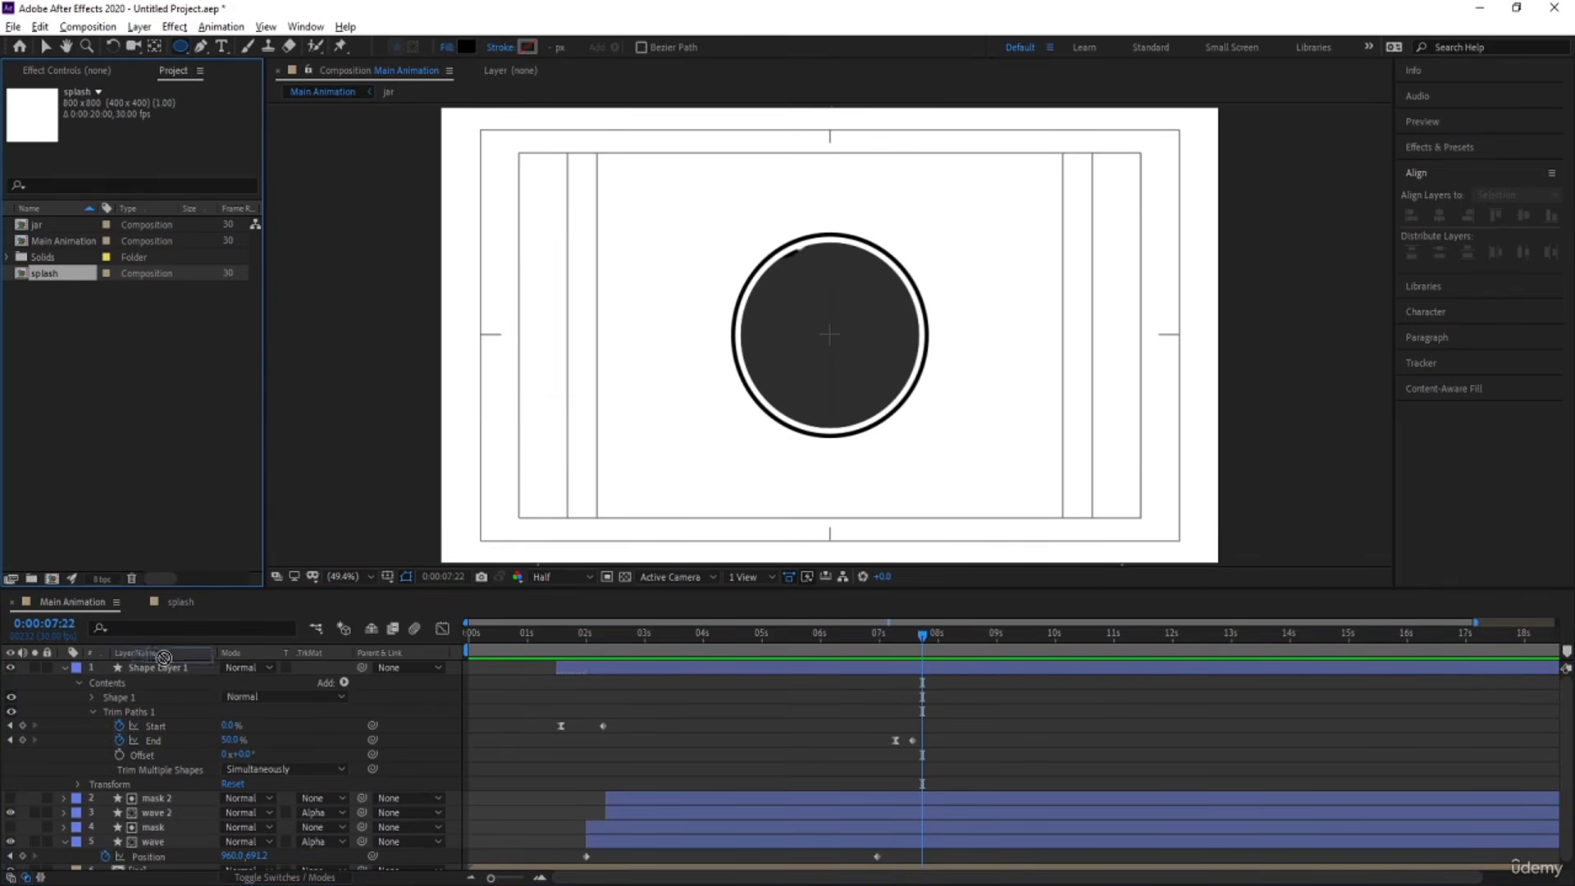
pyautogui.moveTo(163, 657); pyautogui.dragTo(177, 663)
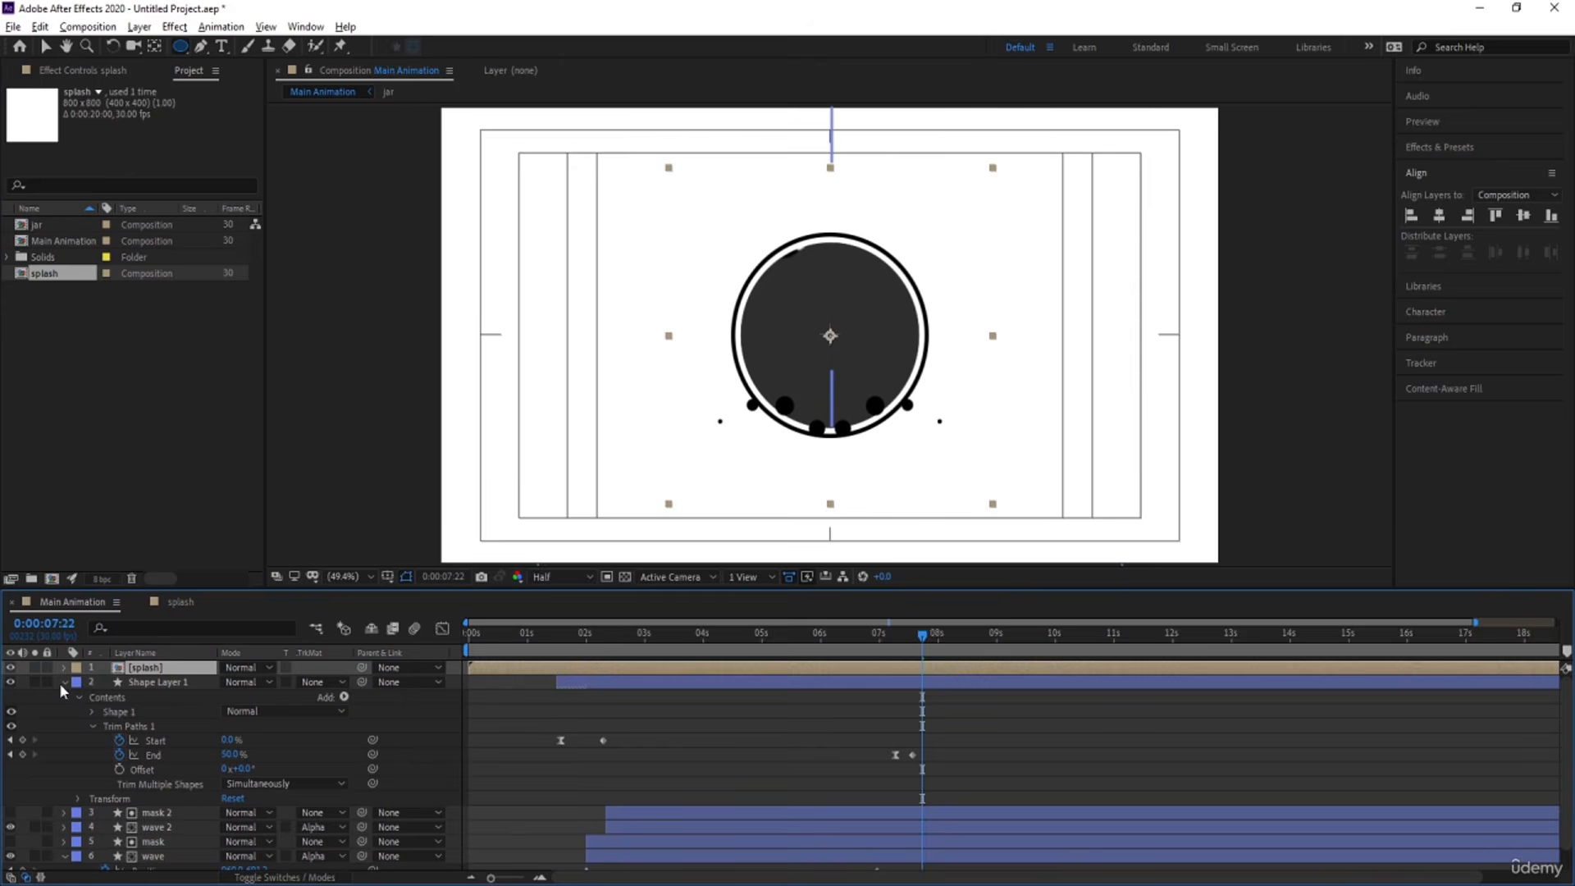
pyautogui.click(62, 683)
# At 0:00:02:12, scale the splash layer to 49% and move its droplets down to the bottom of the circle.
pyautogui.moveTo(746, 629)
pyautogui.mouseDown()
pyautogui.moveTo(585, 645)
pyautogui.moveTo(608, 641)
pyautogui.mouseUp()
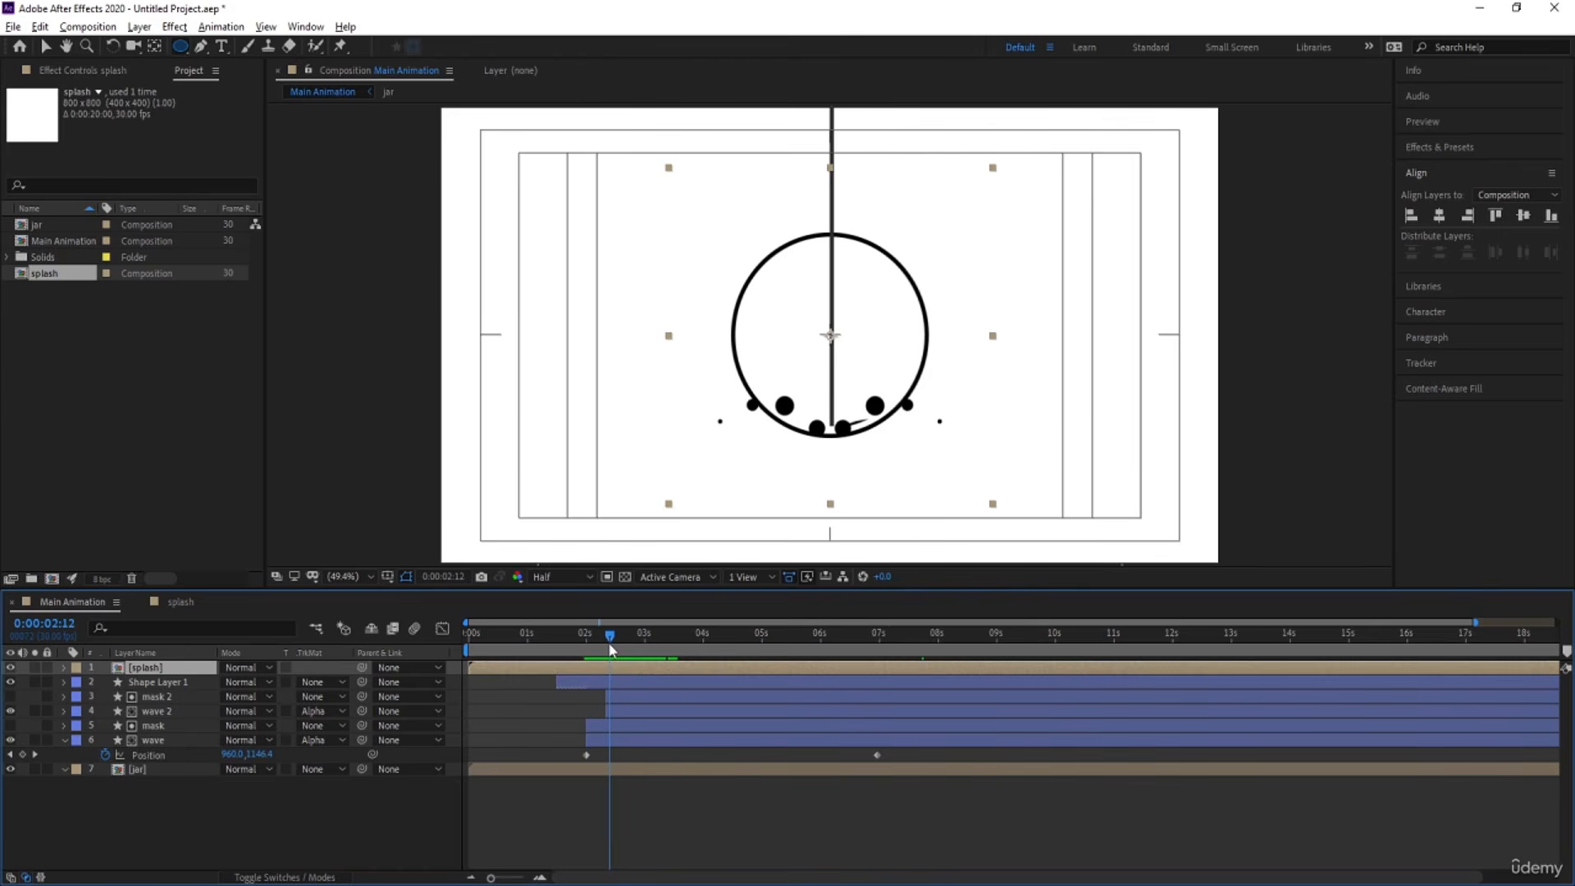
pyautogui.press('s')
pyautogui.moveTo(243, 682); pyautogui.dragTo(205, 688)
pyautogui.press('v')
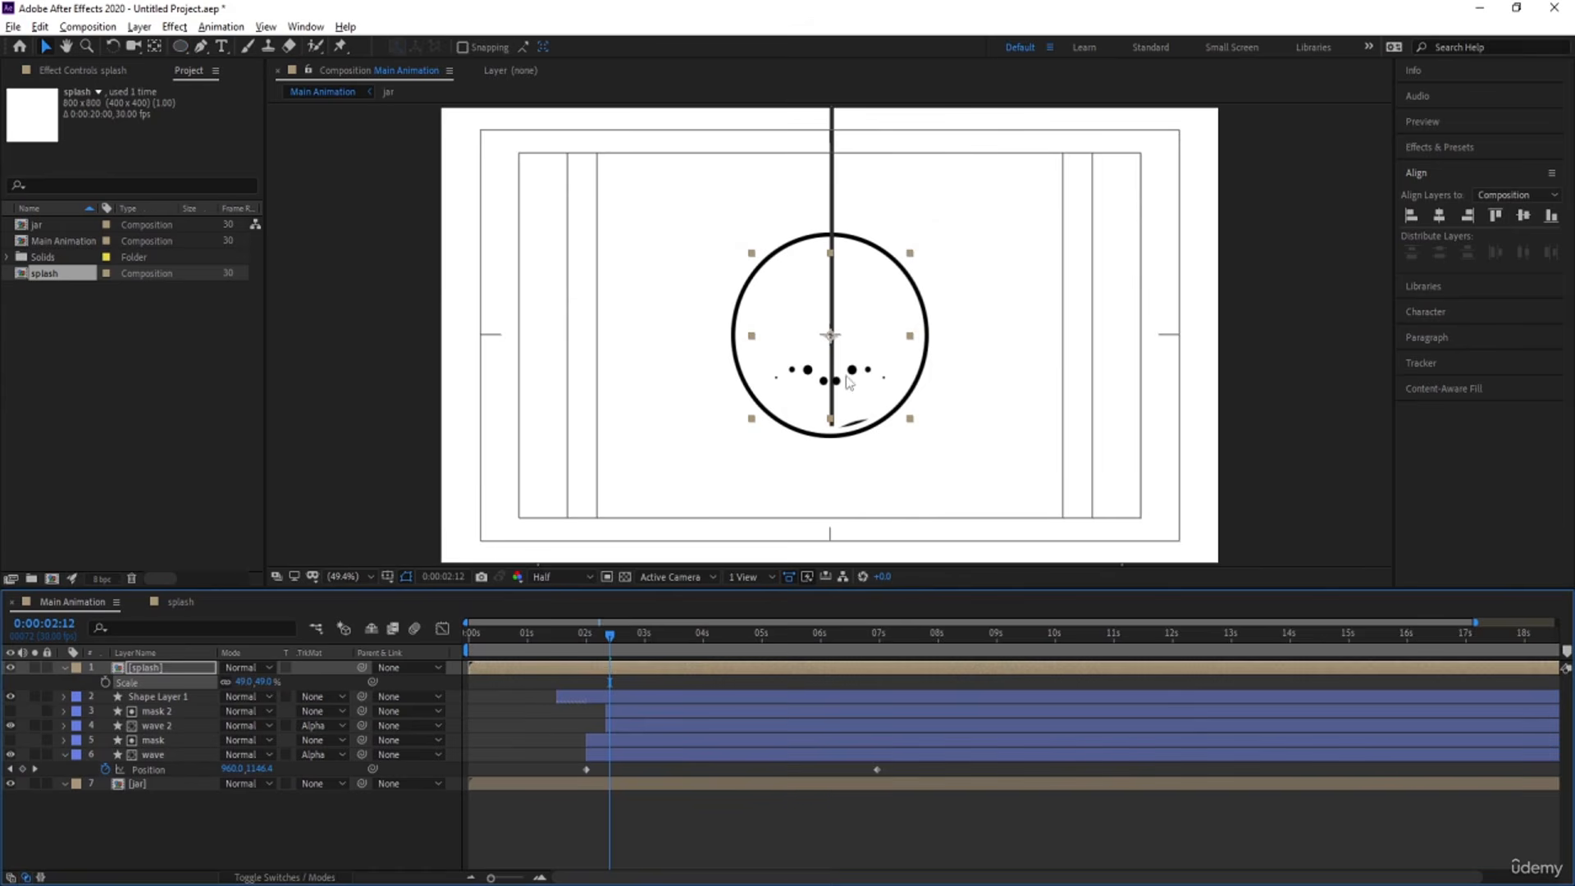
pyautogui.moveTo(841, 383); pyautogui.dragTo(840, 420)
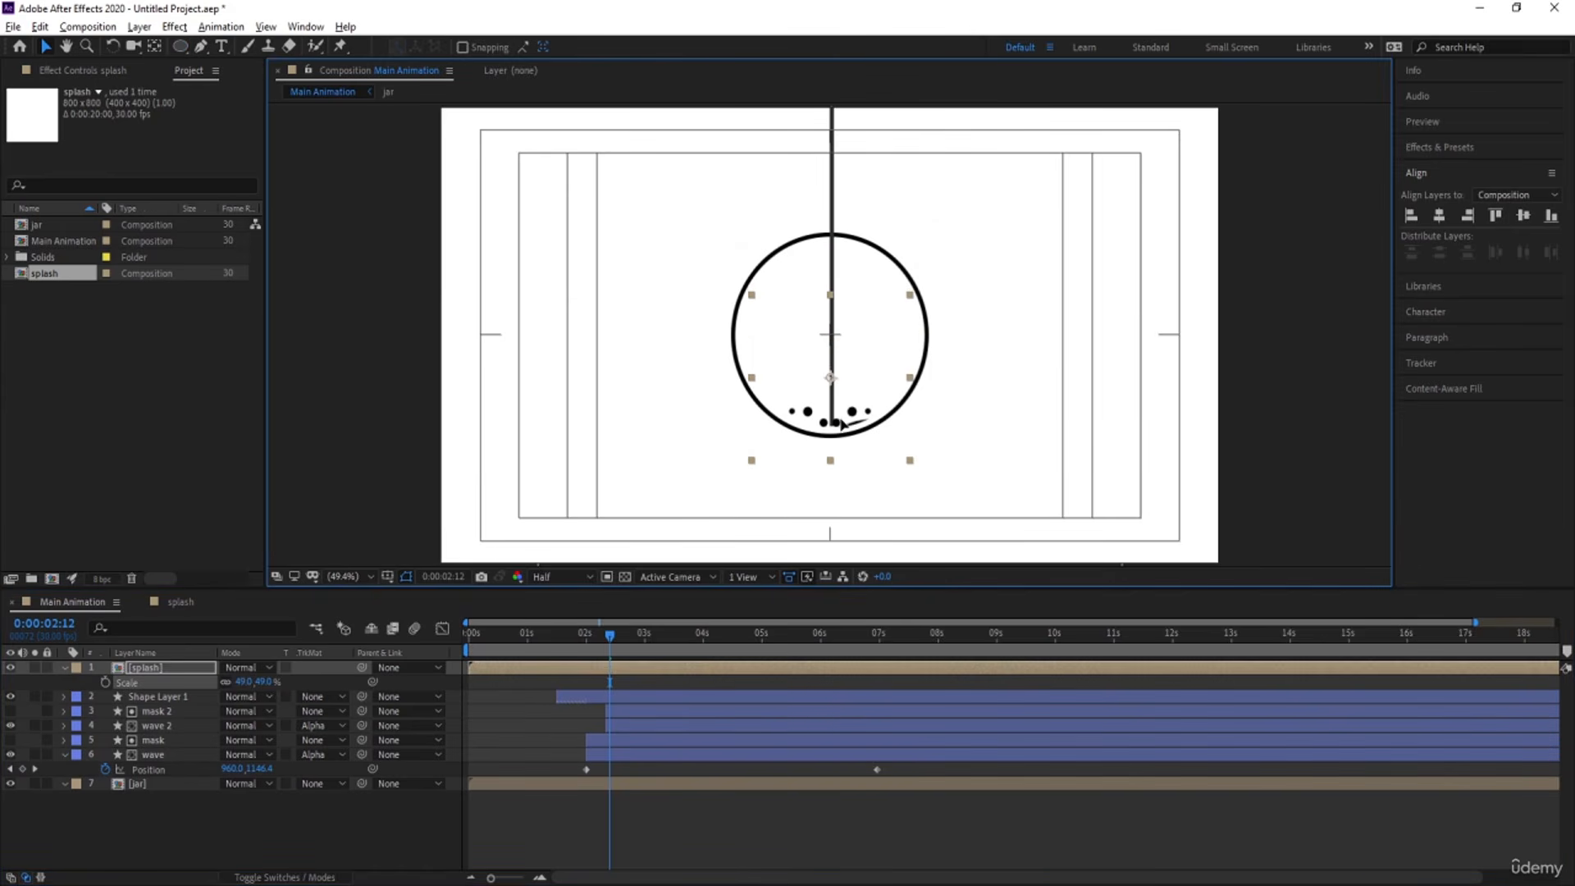
# Duplicate the splash layer and scale the copy down to 21%.
pyautogui.hotkey('ctrl', 'd')
pyautogui.press('s')
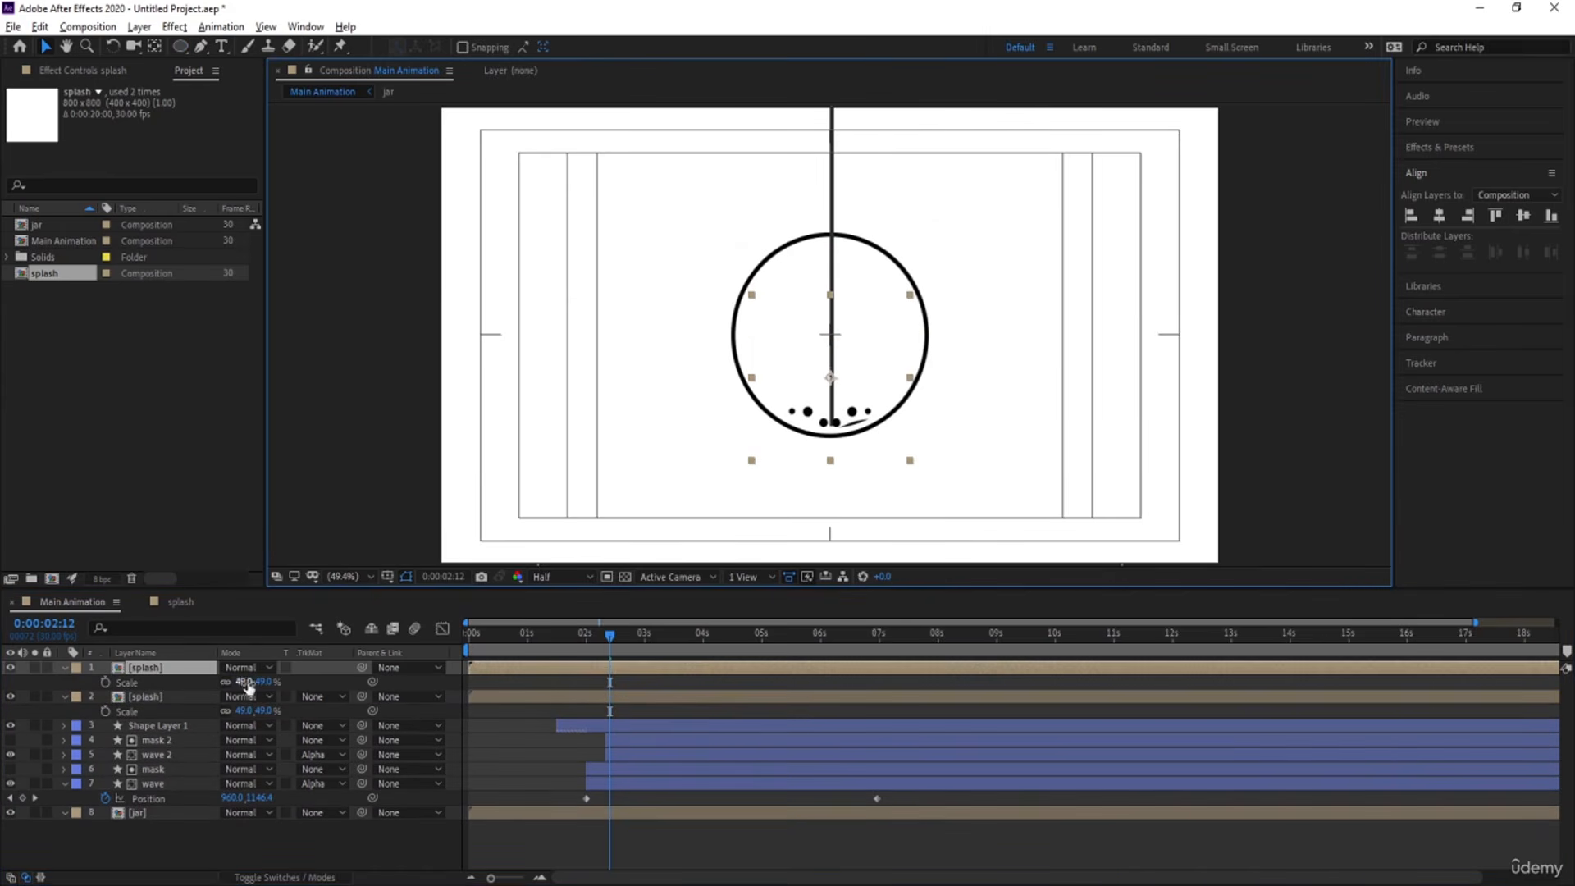
pyautogui.moveTo(244, 682); pyautogui.dragTo(226, 682)
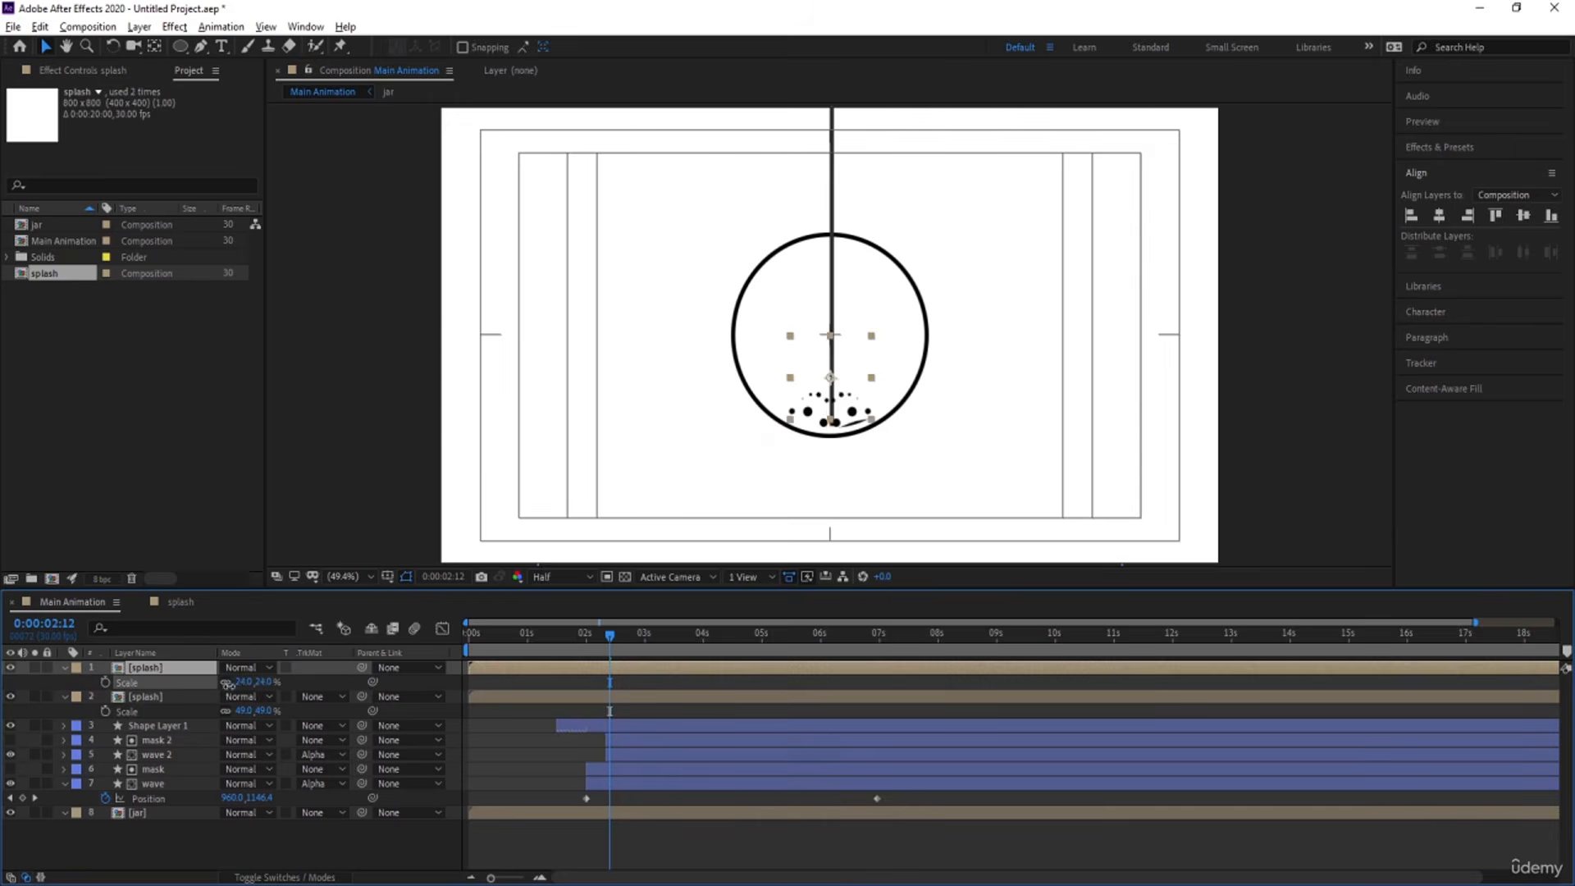
pyautogui.scroll(-2, 826, 433)
pyautogui.scroll(2, 826, 433)
pyautogui.scroll(-2, 826, 433)
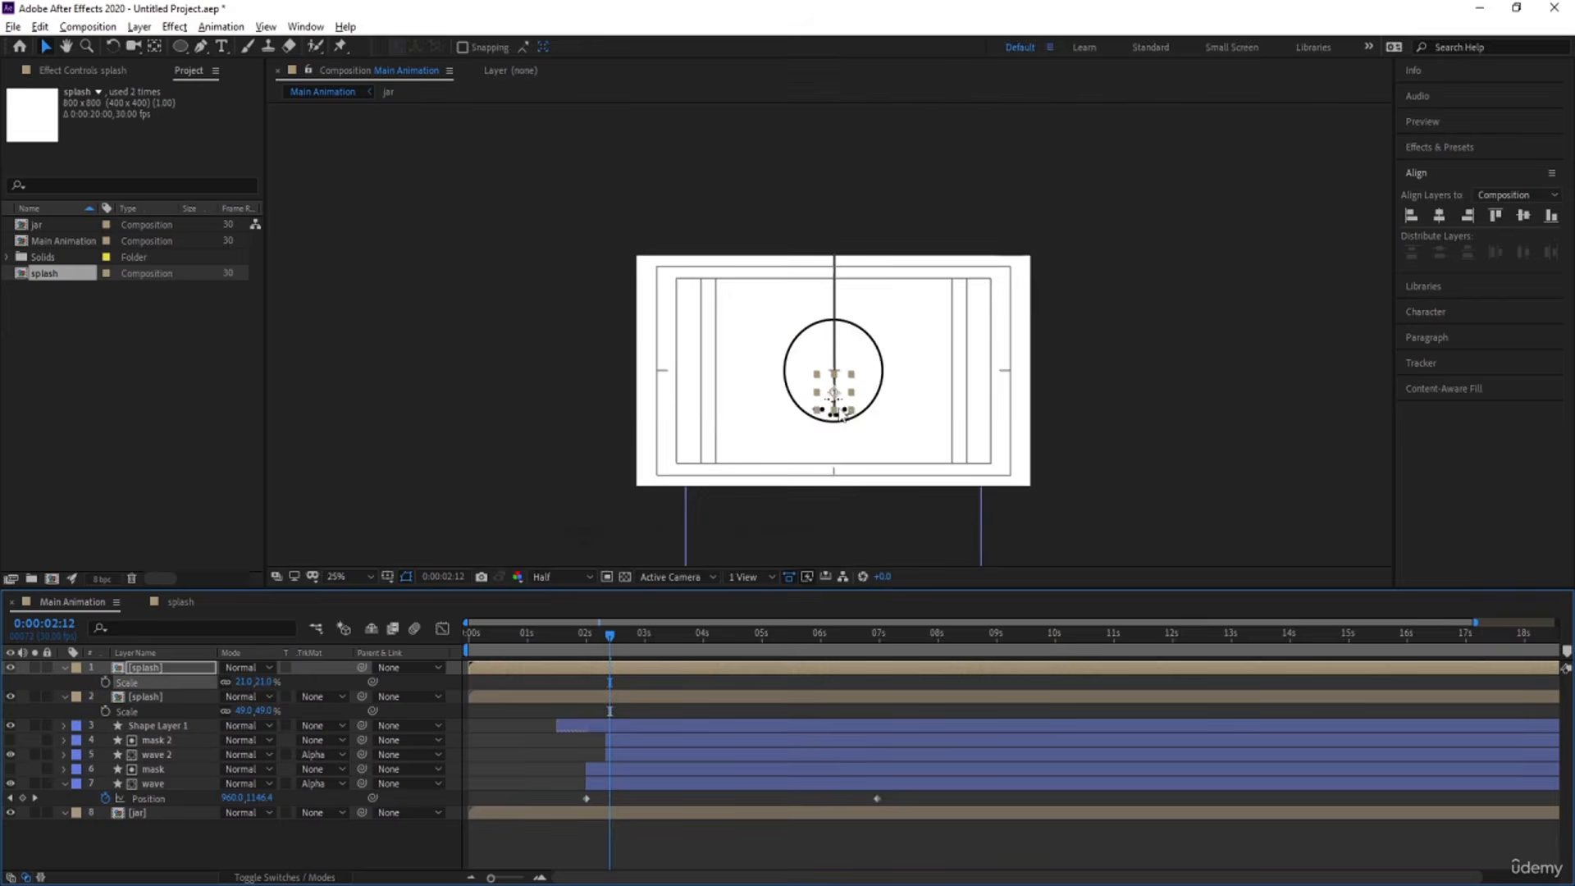
pyautogui.scroll(2, 837, 418)
pyautogui.scroll(4, 840, 412)
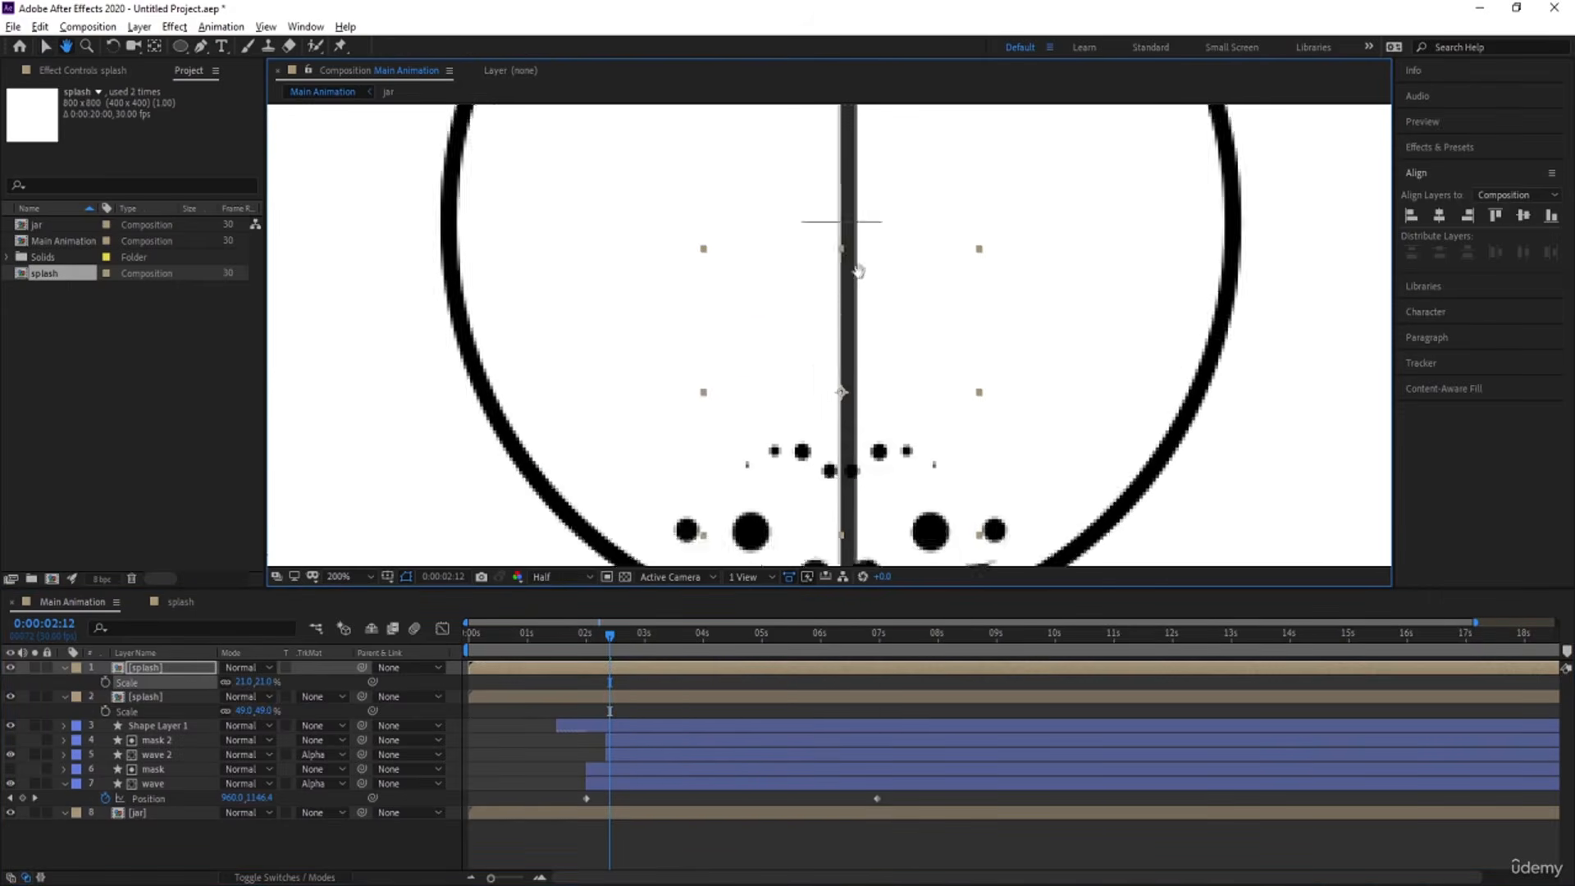
# Try moving the smaller splash copy down onto the larger droplets and stretching it to 24.4 by 34.4%, and delete the copy.
pyautogui.moveTo(885, 469); pyautogui.dragTo(884, 516)
pyautogui.moveTo(859, 279); pyautogui.dragTo(858, 188)
pyautogui.moveTo(861, 506); pyautogui.dragTo(862, 450)
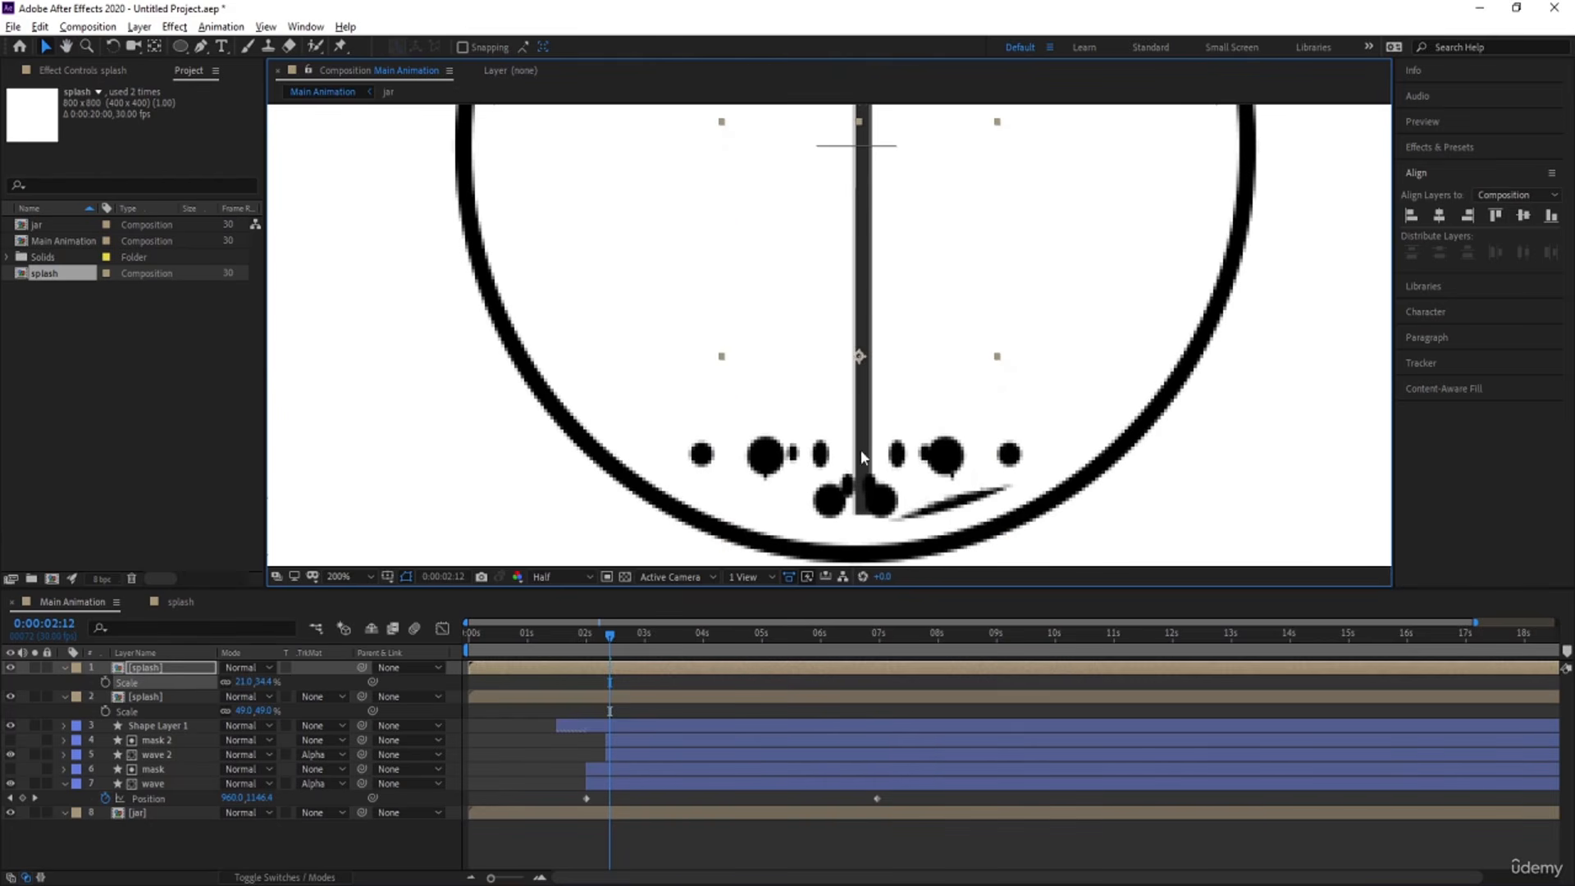
pyautogui.moveTo(997, 358); pyautogui.dragTo(1020, 359)
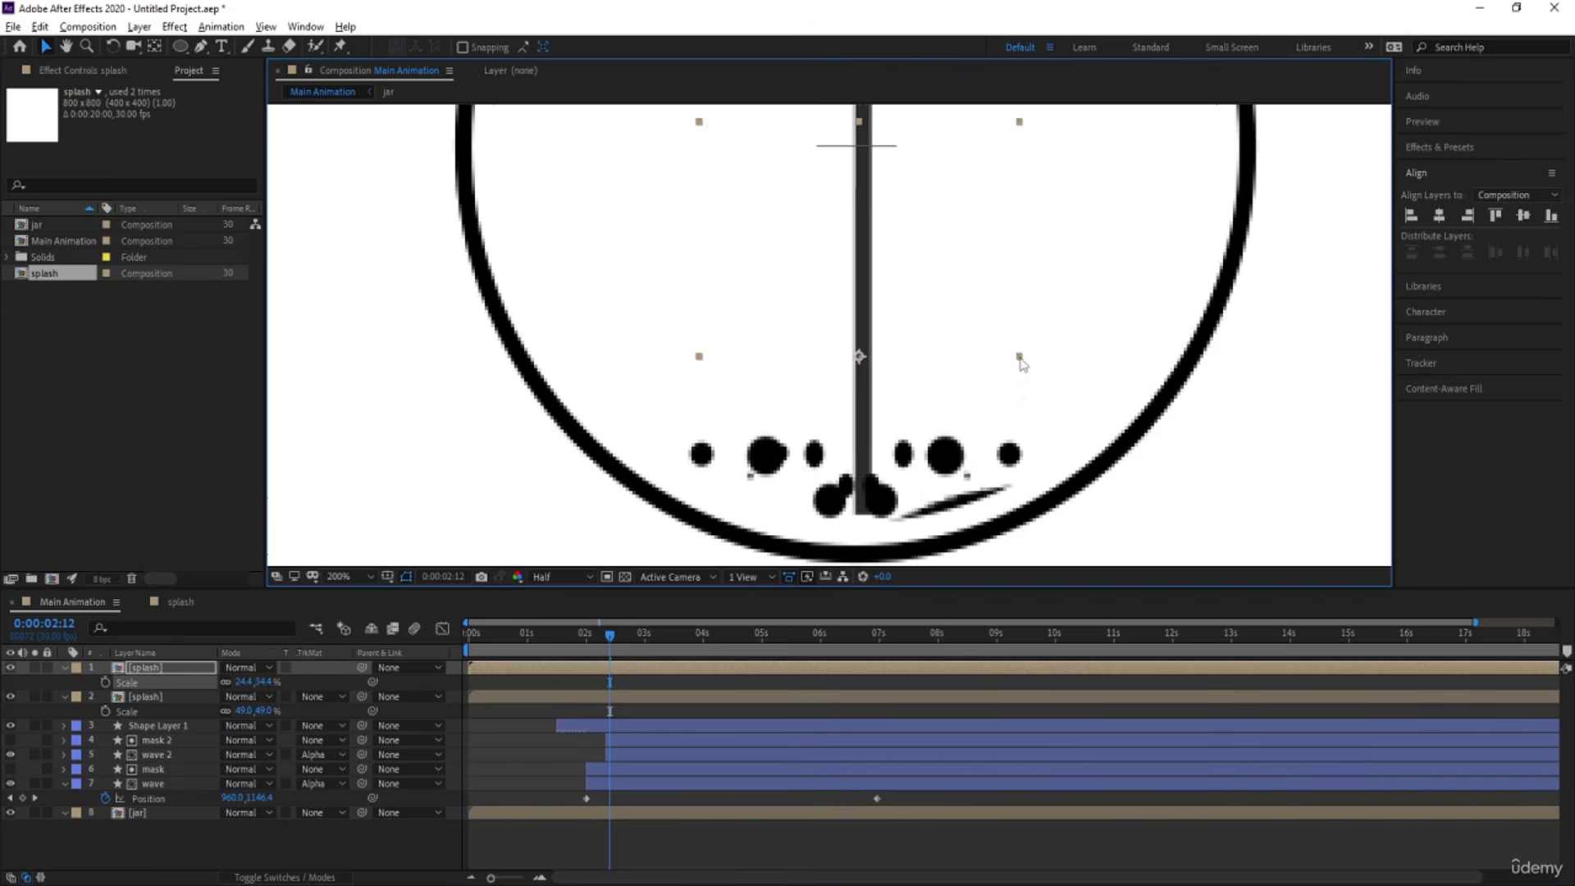
pyautogui.click(369, 577)
pyautogui.click(353, 274)
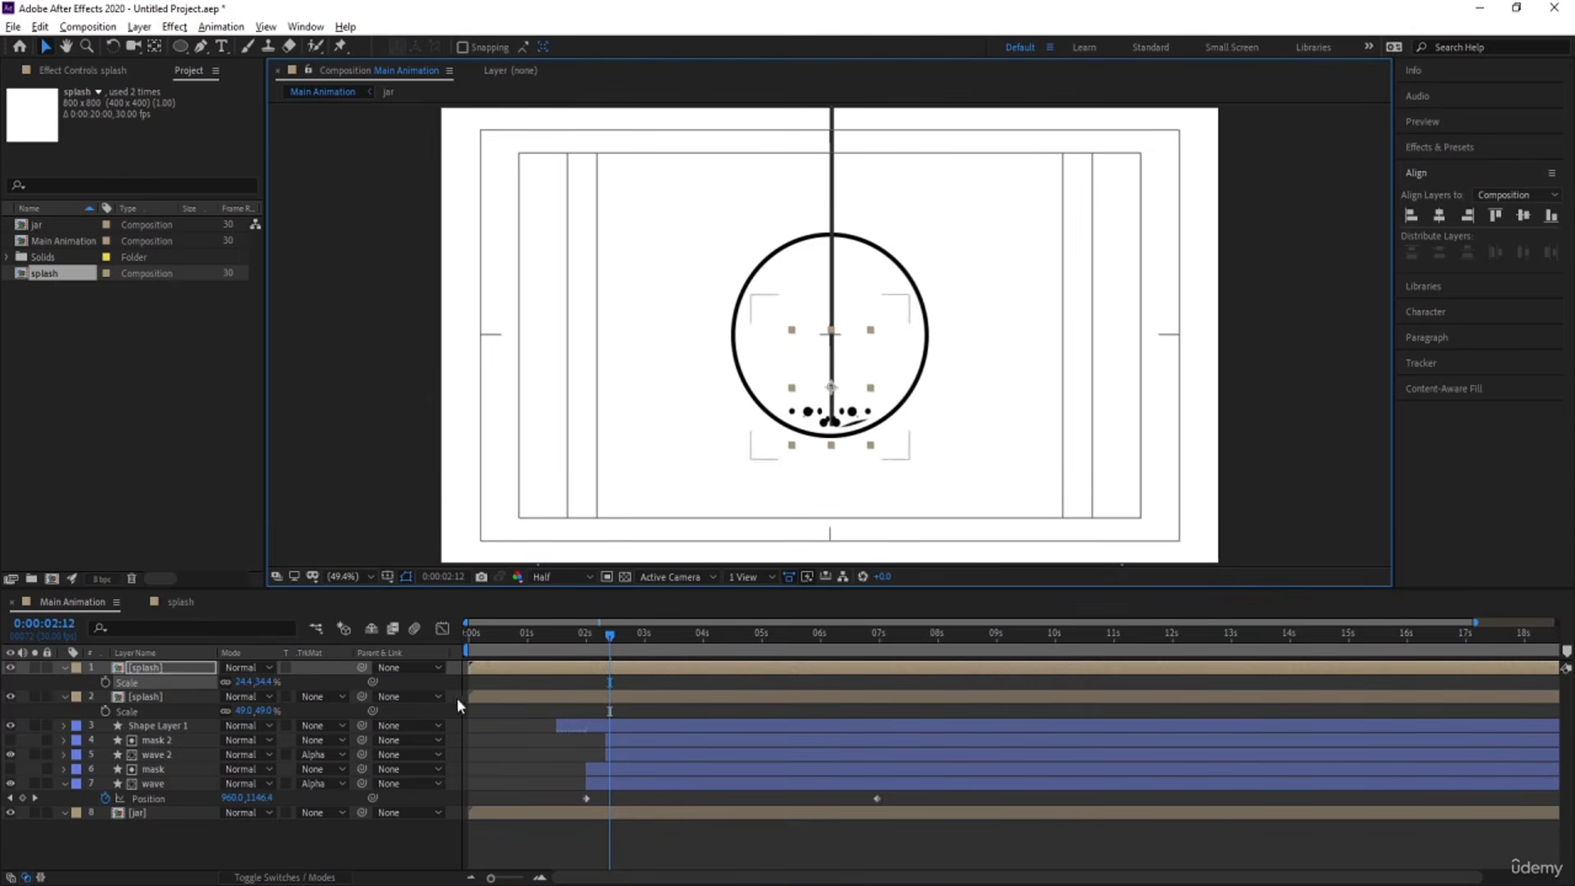
pyautogui.press('Delete')
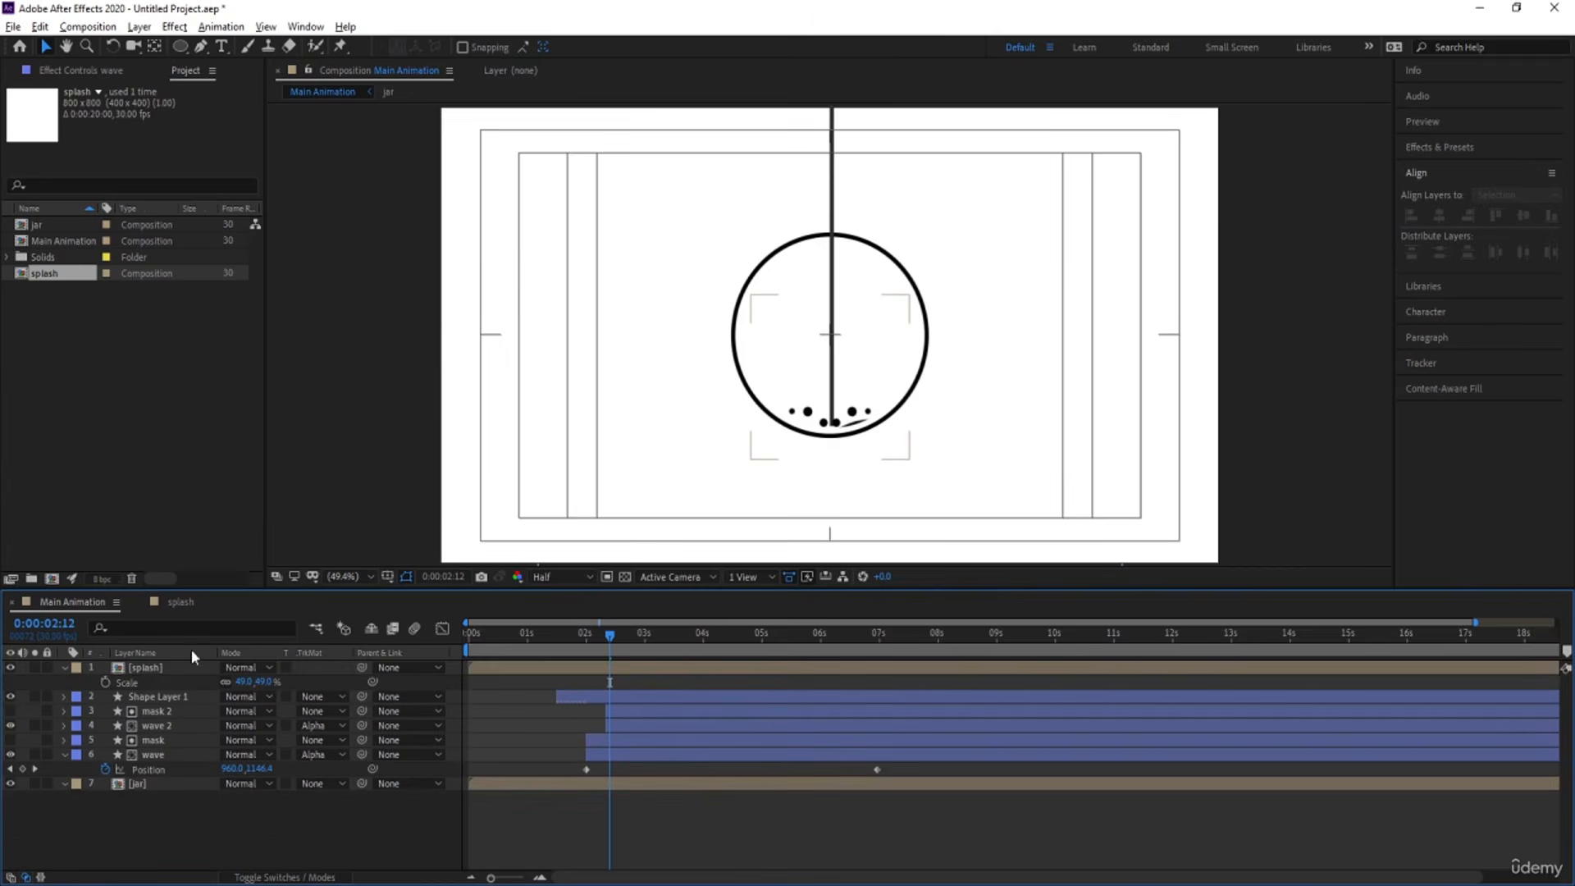
# Make the splash layer begin at about 0:00:02:12 and set a Position keyframe of 964, 639.3 at 0:00:02:11.
pyautogui.click(640, 668)
pyautogui.press('Return')
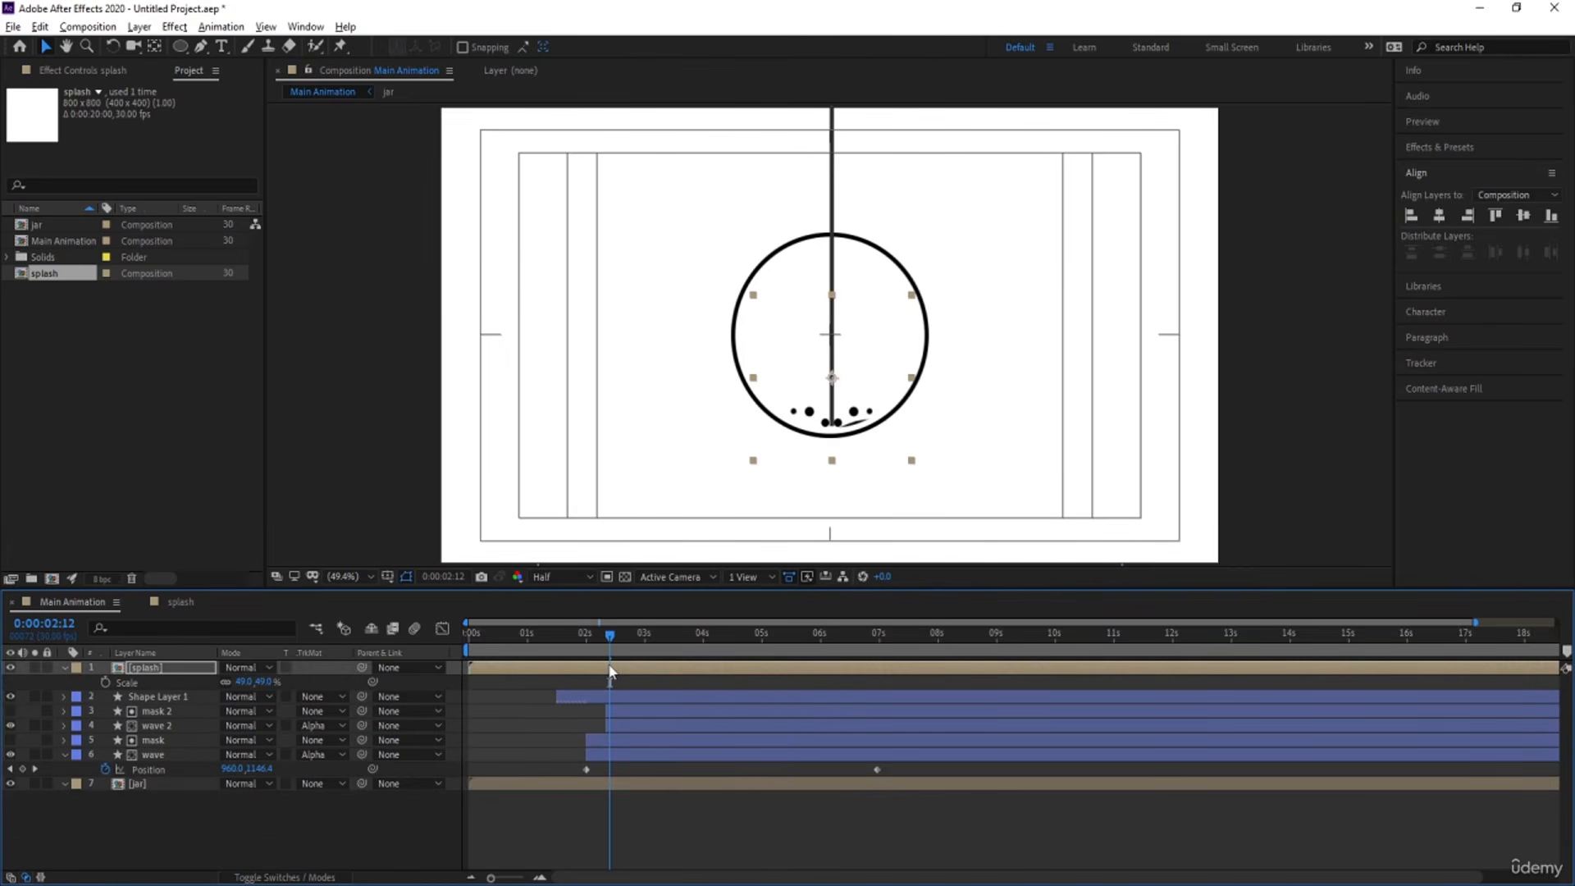
pyautogui.hotkey('alt', '[')
pyautogui.moveTo(605, 641)
pyautogui.mouseDown()
pyautogui.moveTo(652, 640)
pyautogui.moveTo(594, 643)
pyautogui.moveTo(607, 643)
pyautogui.mouseUp()
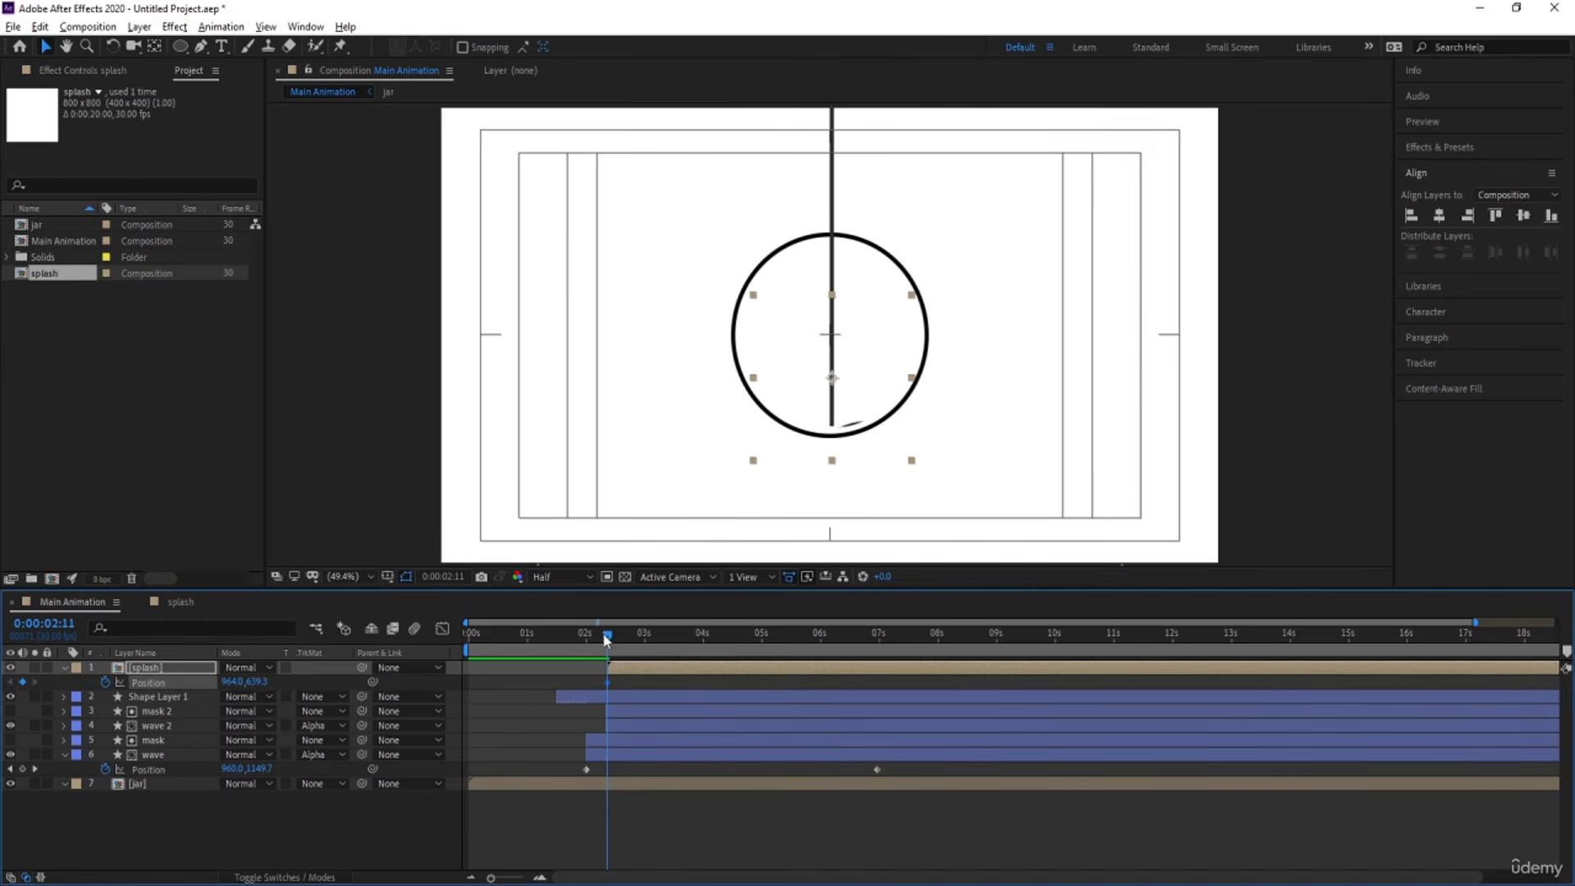
# At 0:00:07:07, raise the splash layer above the circle with a Position keyframe of 964, 201.3.
pyautogui.moveTo(607, 642); pyautogui.dragTo(892, 671)
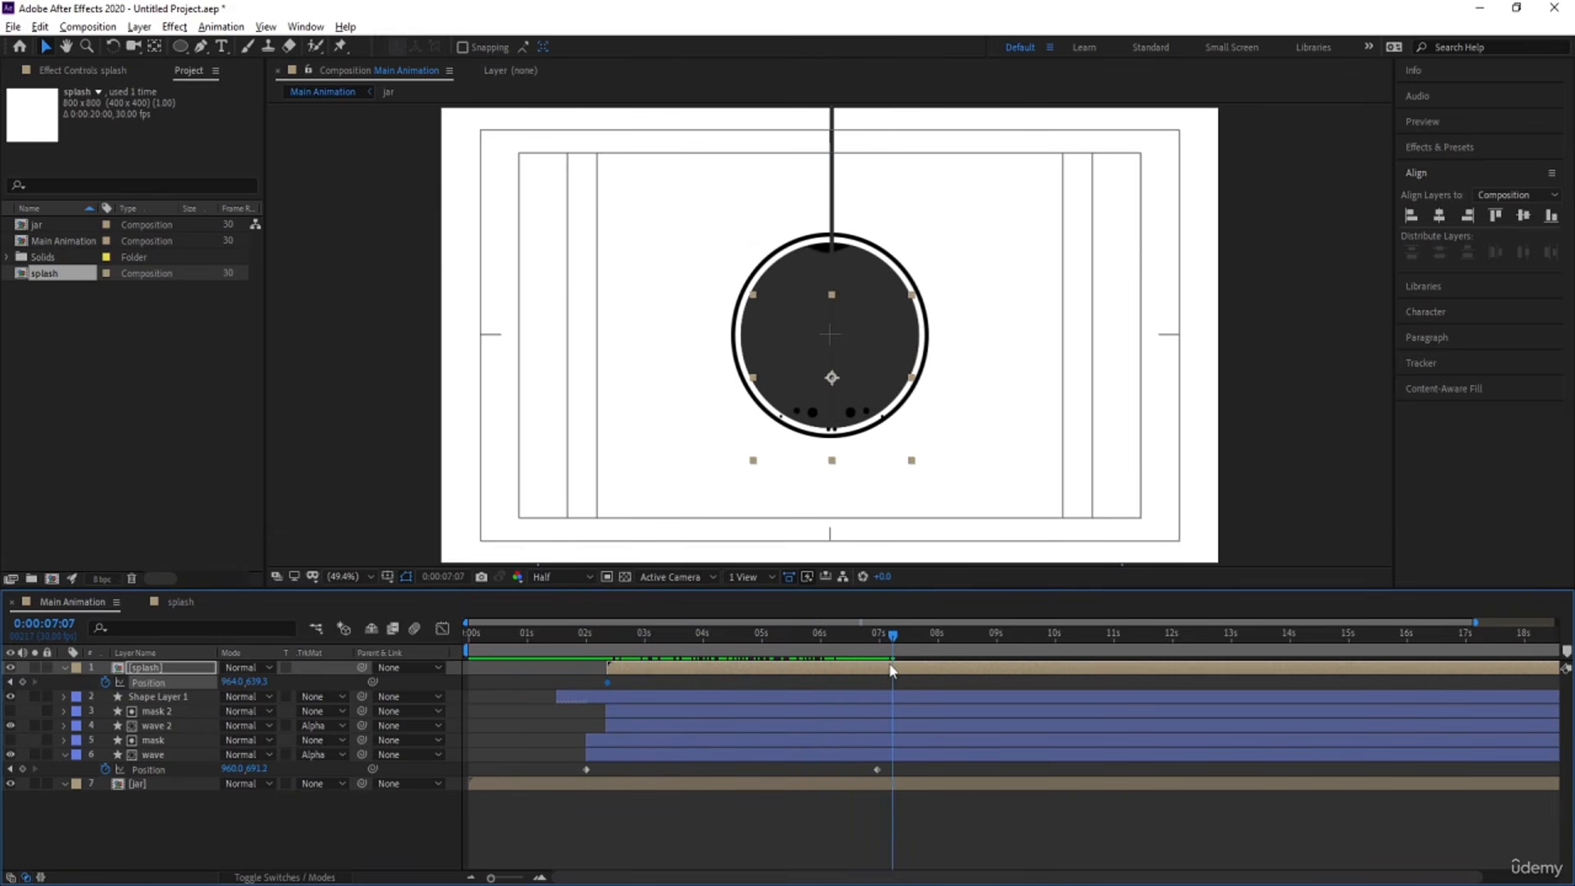
pyautogui.moveTo(256, 682); pyautogui.dragTo(123, 683)
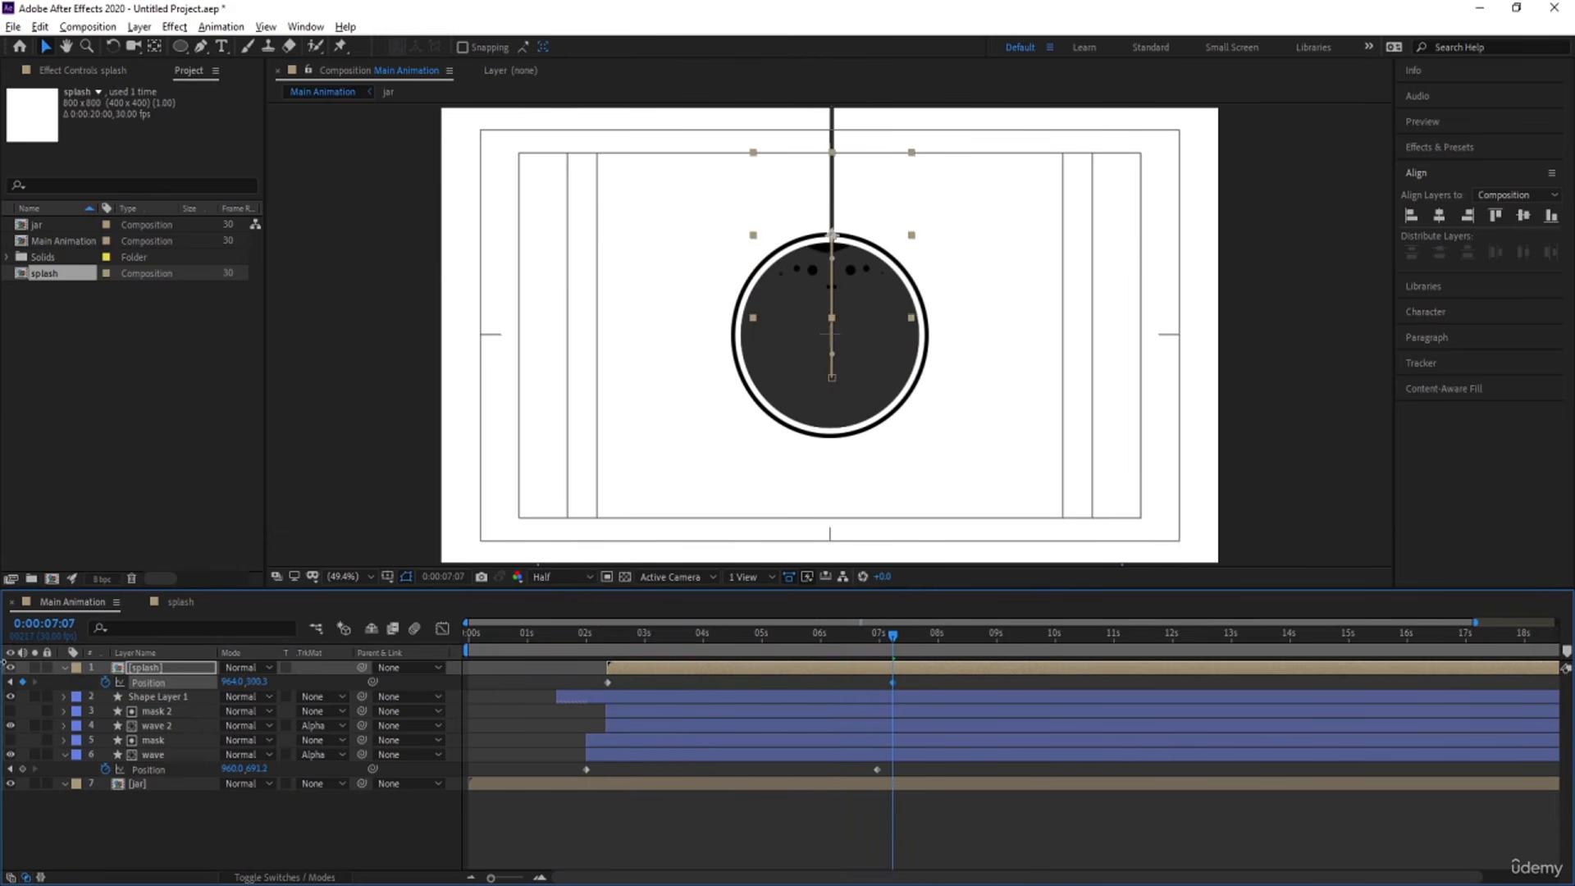
pyautogui.moveTo(265, 685); pyautogui.dragTo(196, 685)
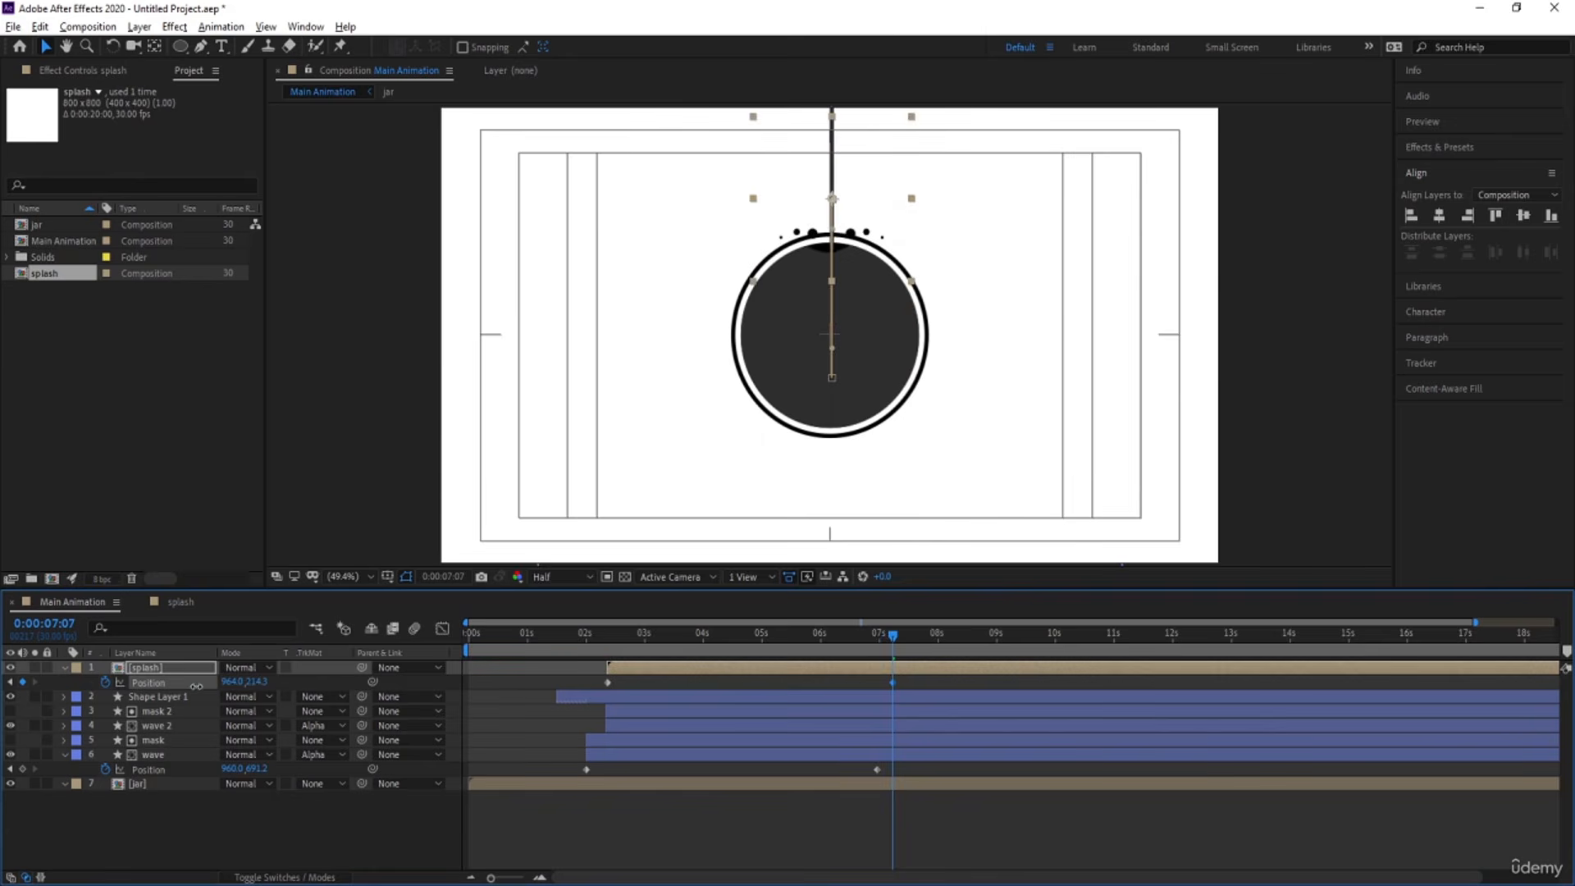
# Preview the splash rising with the liquid from its first keyframe and check where it passes the circle's rim.
pyautogui.click(608, 637)
pyautogui.press('space')
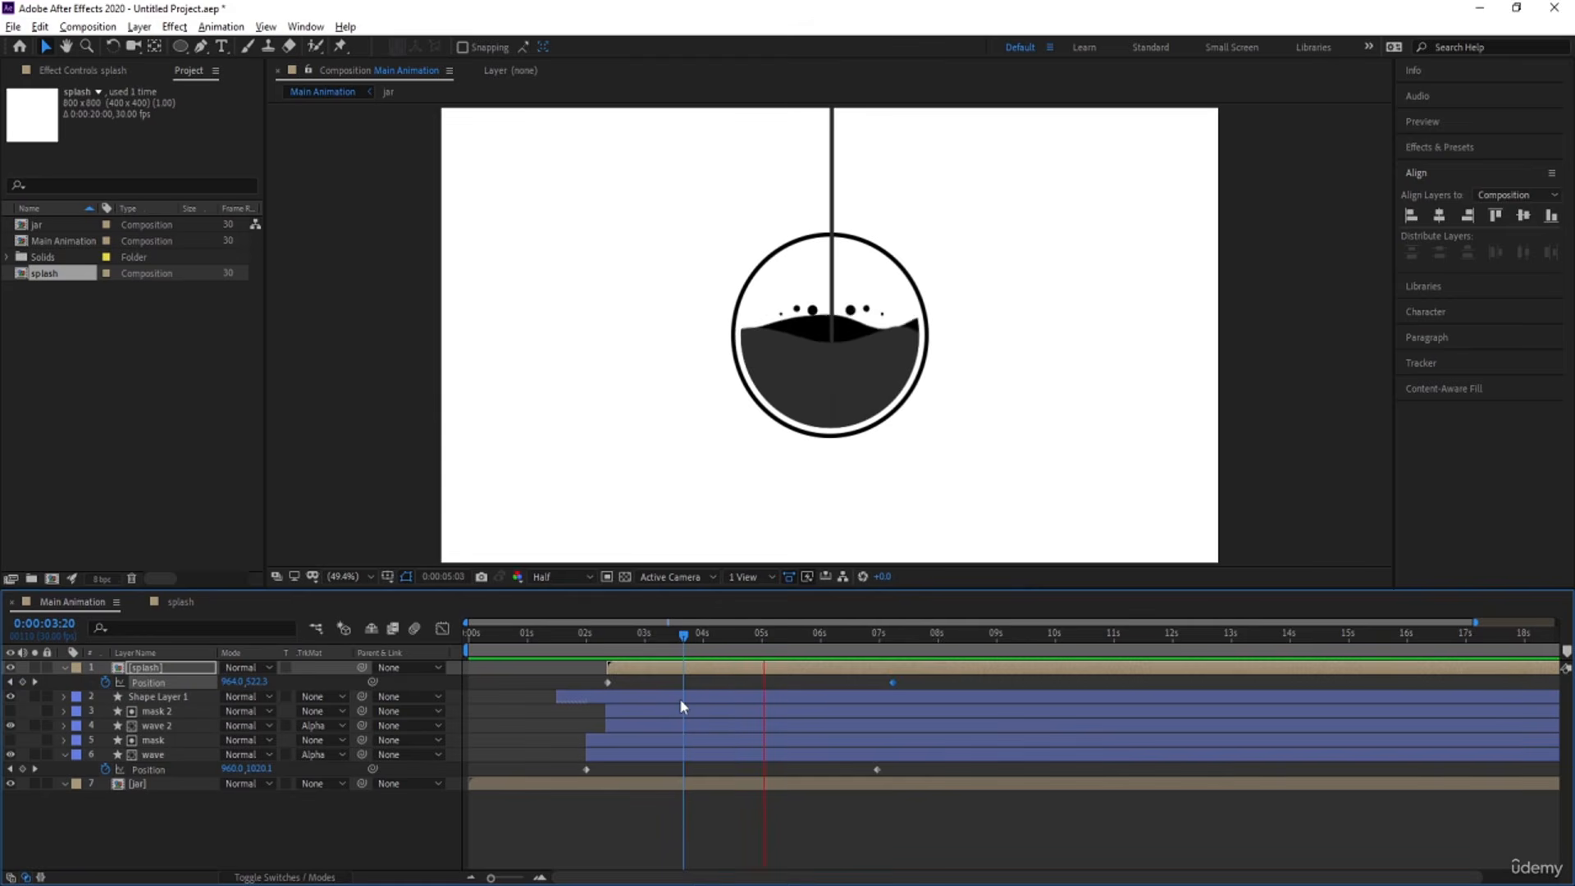
pyautogui.press('space')
pyautogui.press('space')
pyautogui.press('space')
pyautogui.press('space')
pyautogui.press('space')
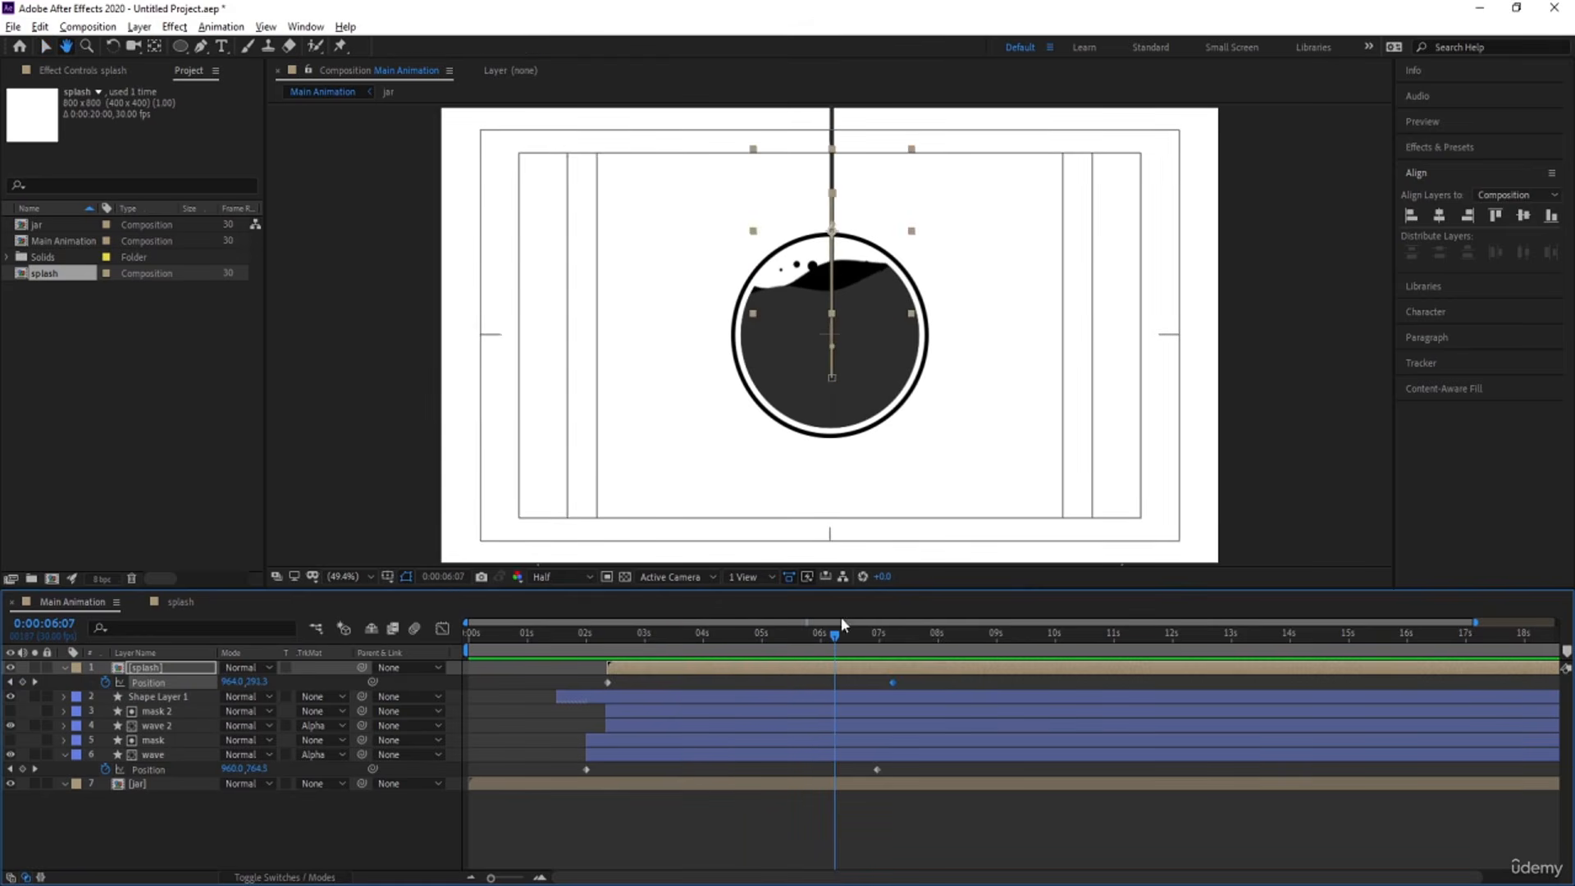
pyautogui.press('space')
pyautogui.press('space')
pyautogui.press('space')
pyautogui.press('space')
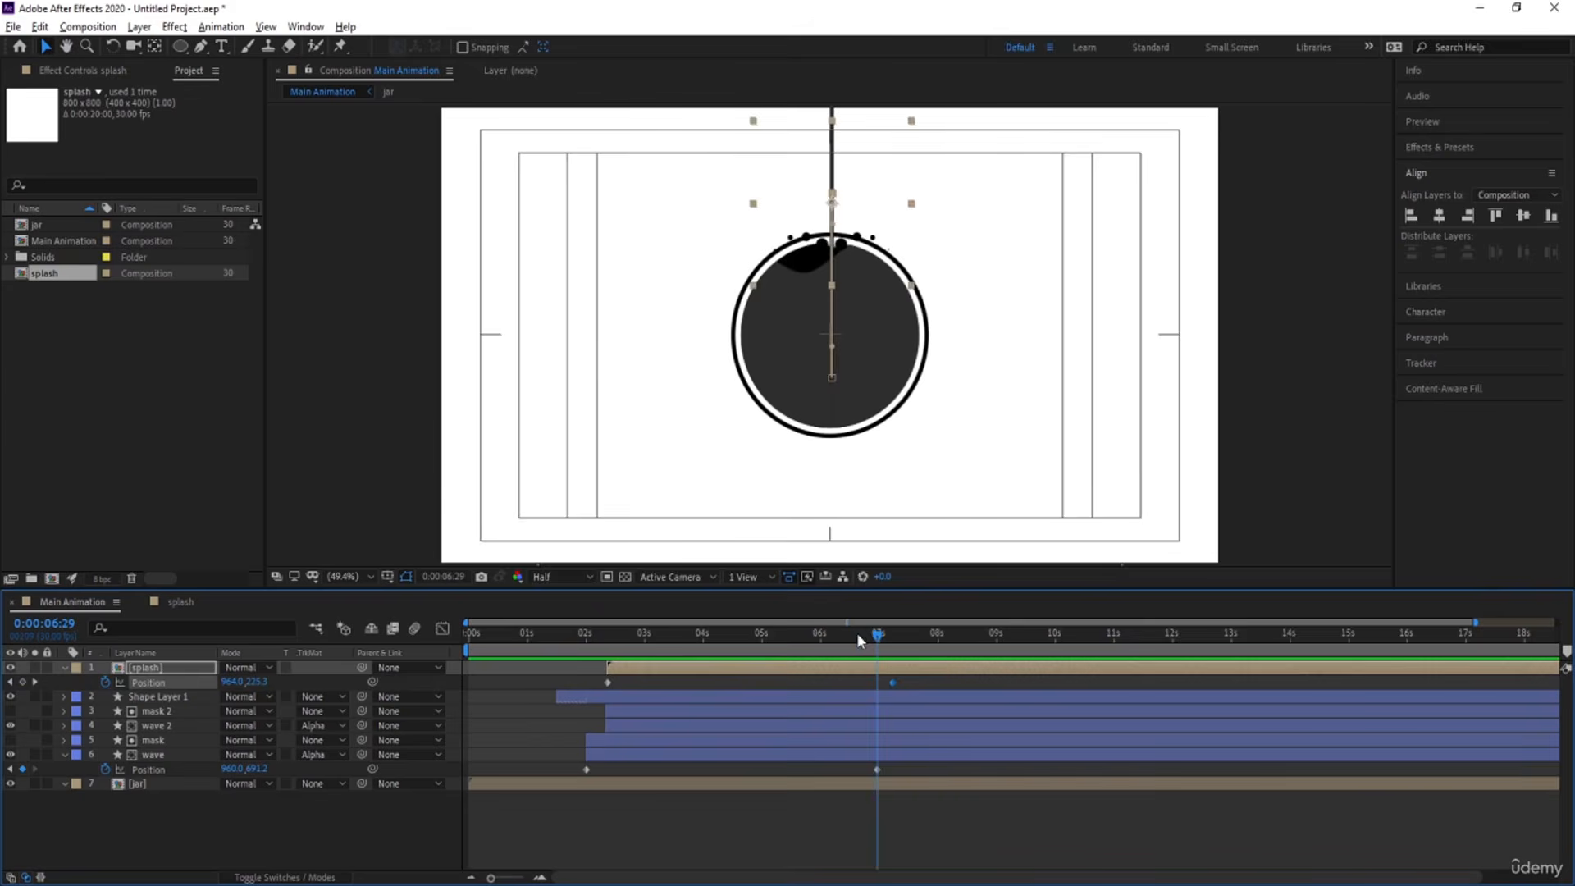
pyautogui.press('space')
pyautogui.press('space')
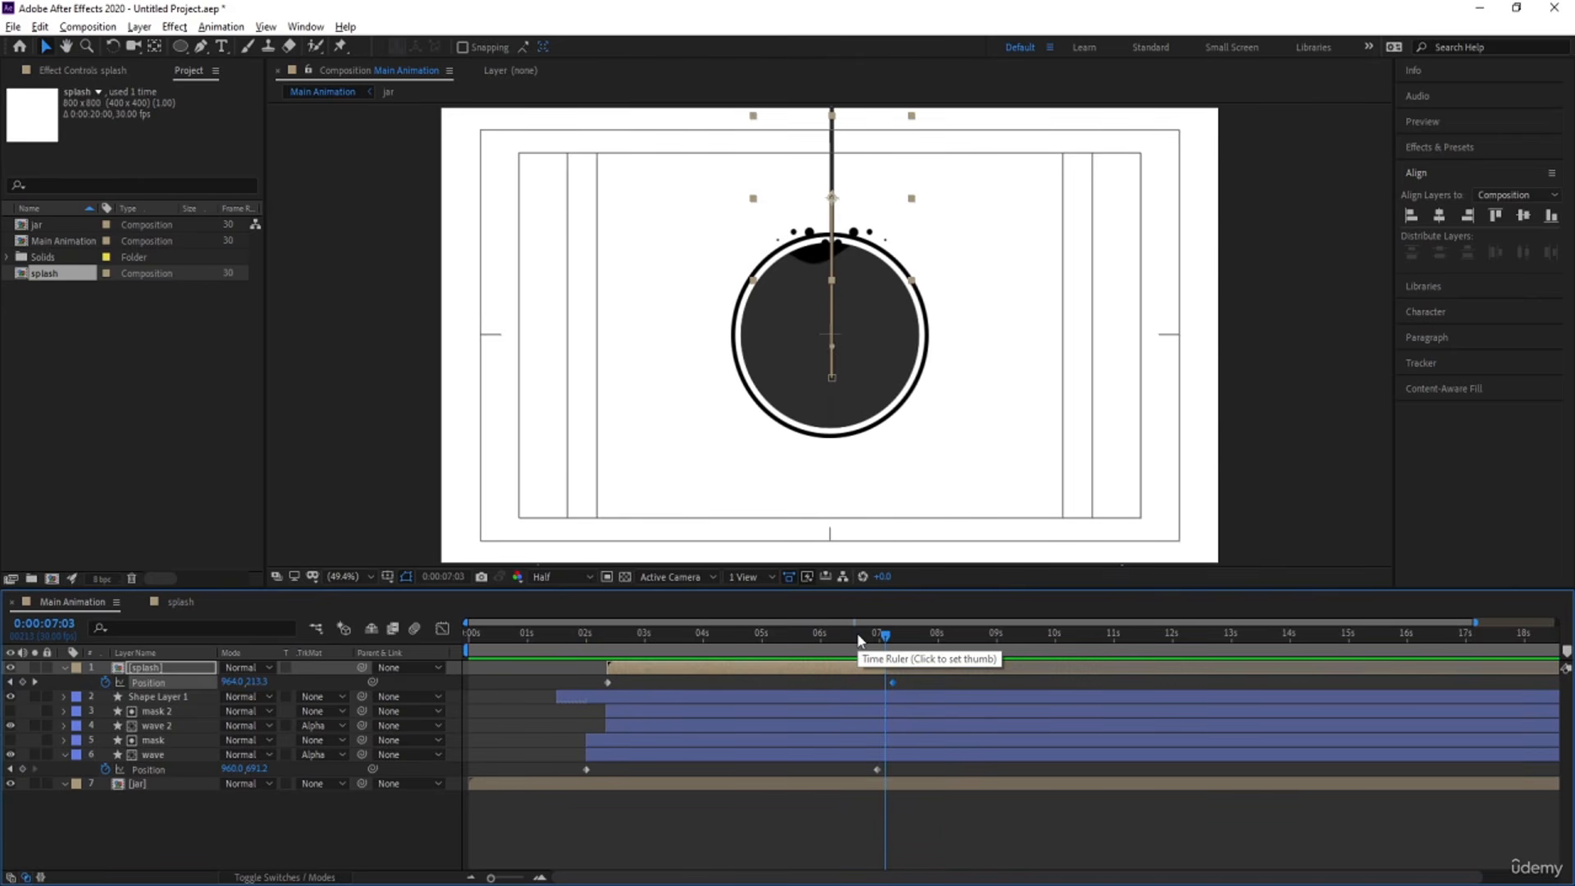
pyautogui.press('space')
pyautogui.press('space')
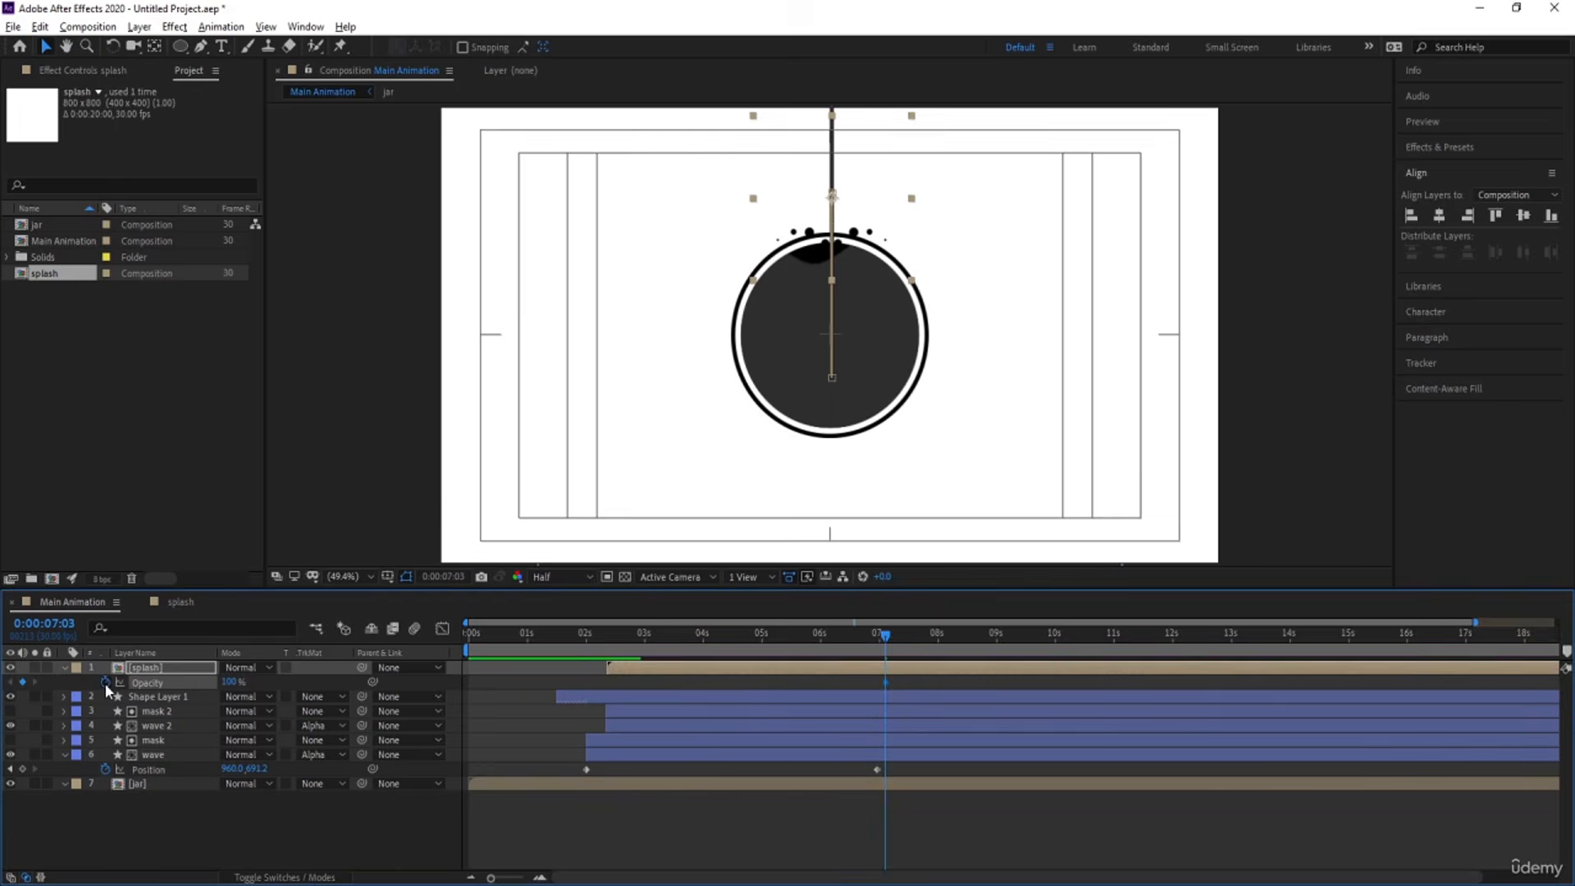
# Fade out the splash layer with Opacity keyframes of 100% at 0:00:07:03 and 0% at 0:00:07:11.
pyautogui.hotkey('alt', 'shift', 't')
pyautogui.press('space')
pyautogui.press('space')
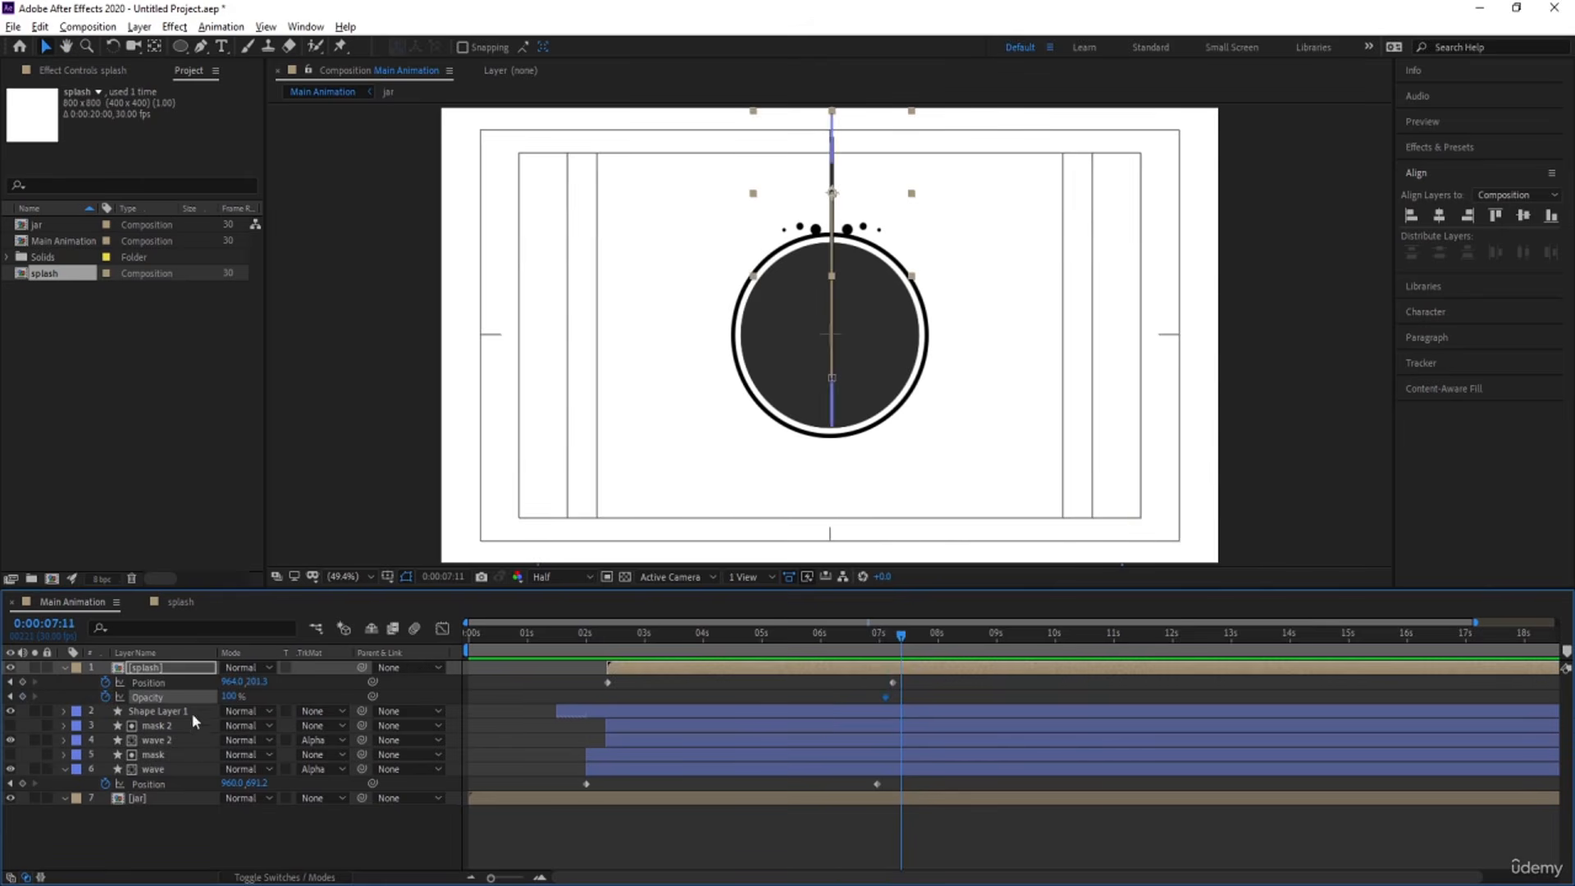
pyautogui.moveTo(232, 701); pyautogui.dragTo(169, 697)
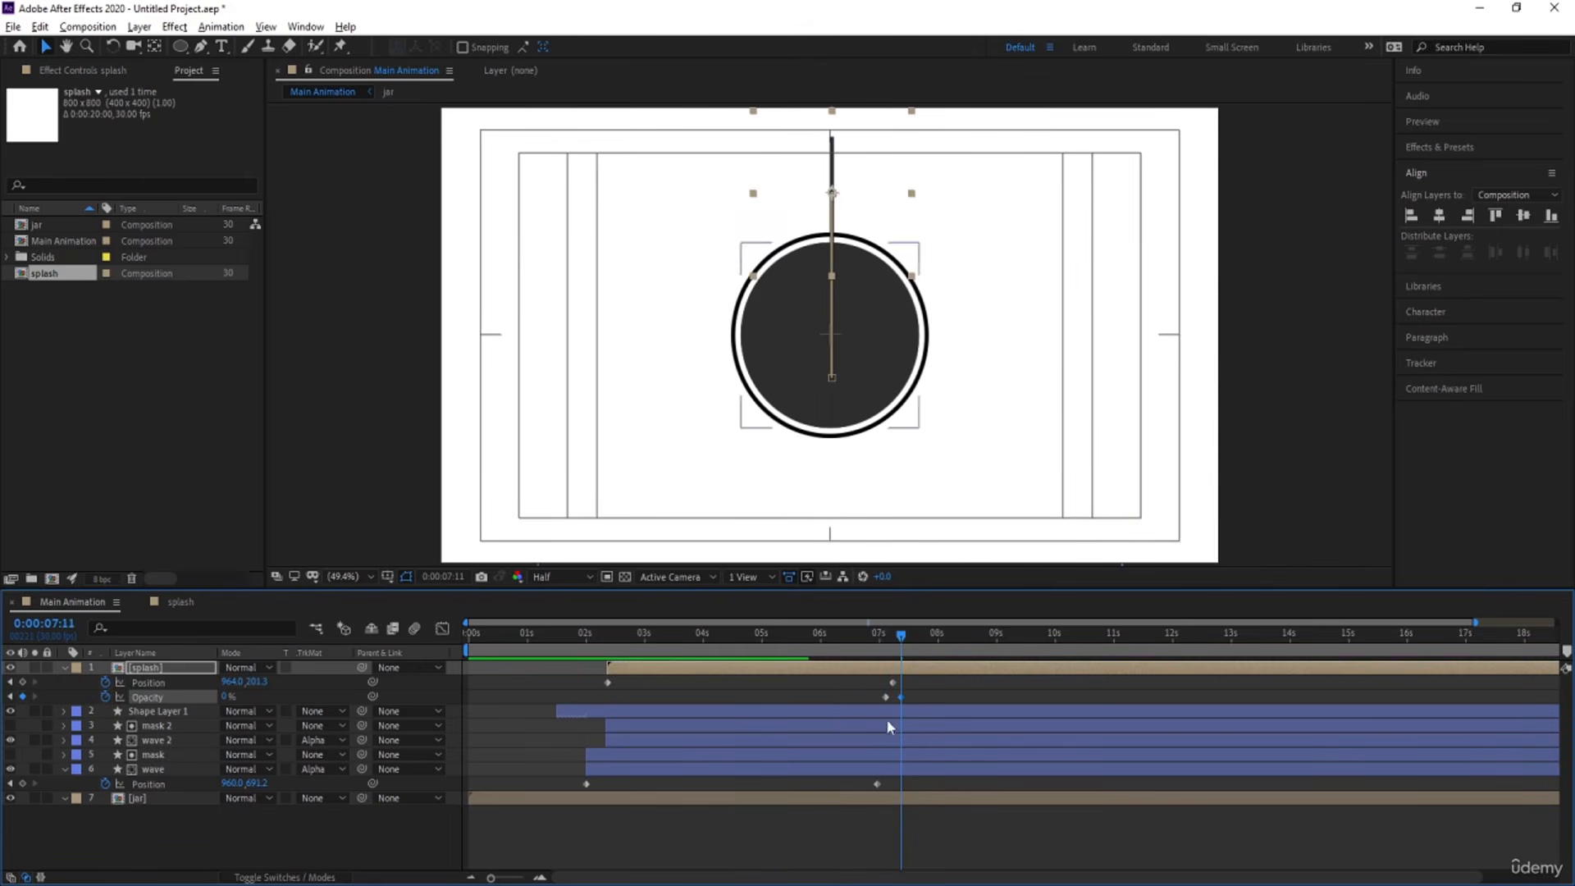
# Shift the splash Opacity keyframes so the fade runs from about 0:00:06:22 to 0:00:07:07, and preview it.
pyautogui.moveTo(886, 697); pyautogui.dragTo(557, 652)
pyautogui.click(853, 651)
pyautogui.press('space')
pyautogui.press('space')
pyautogui.press('space')
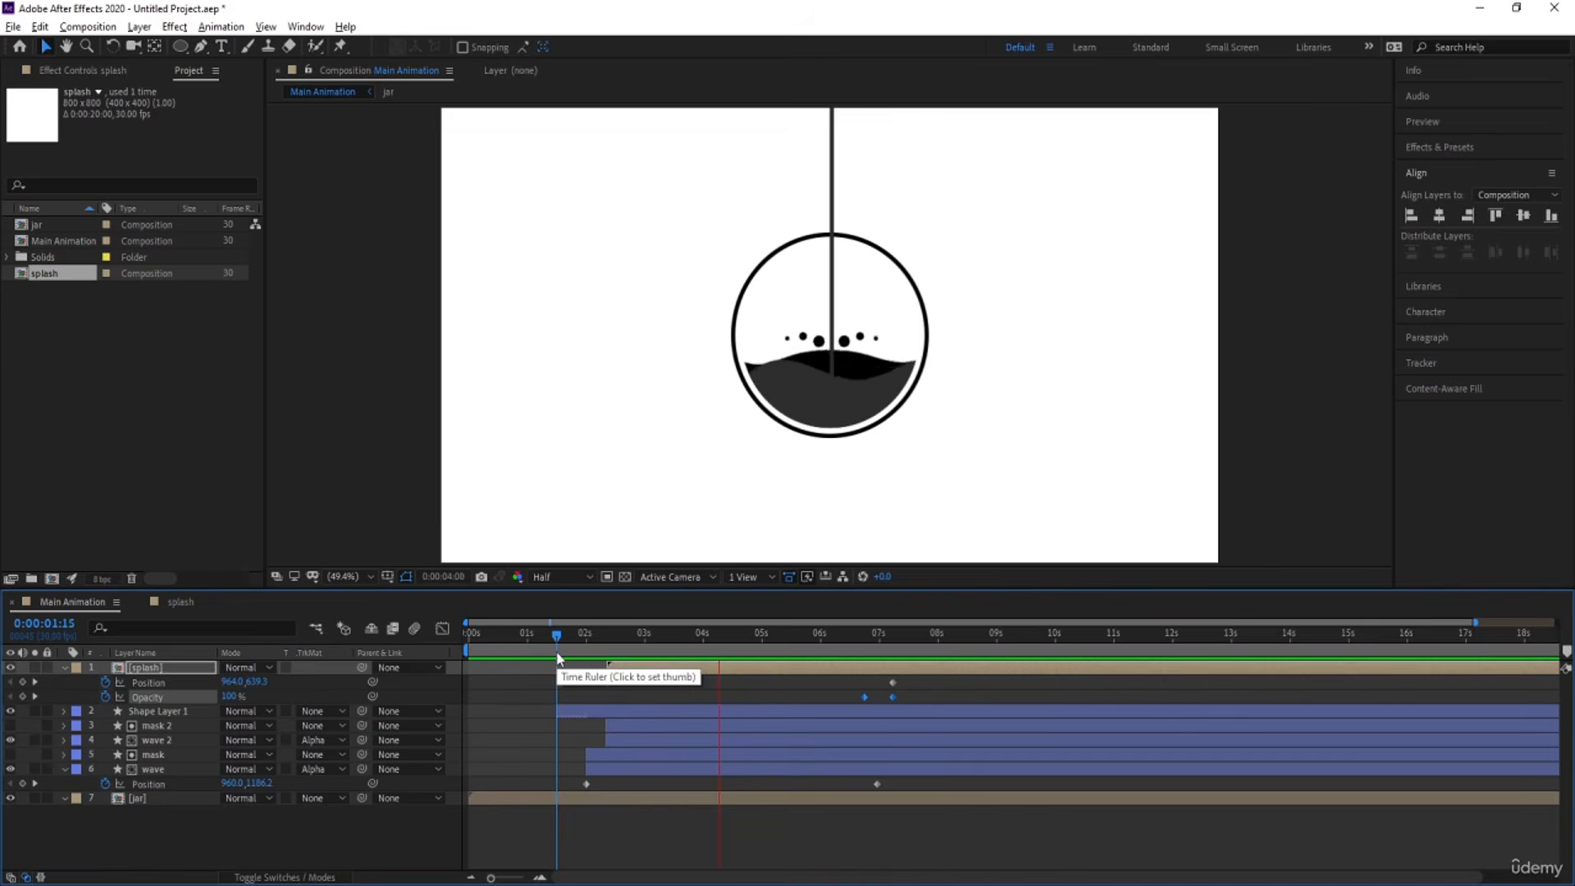
pyautogui.press('space')
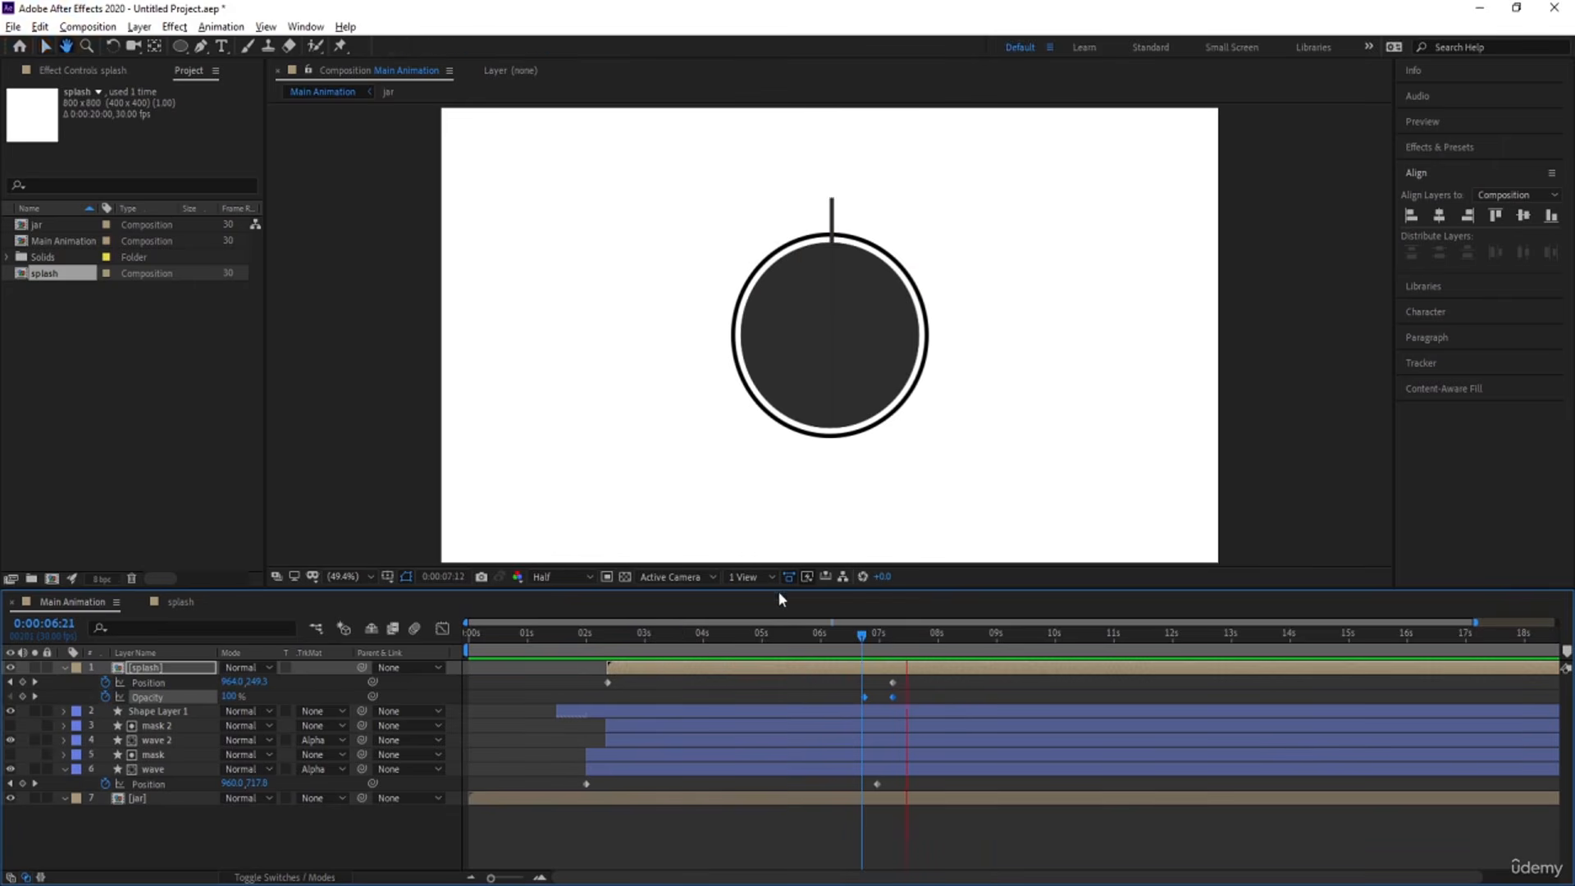
pyautogui.press('space')
pyautogui.press('space')
pyautogui.moveTo(918, 636); pyautogui.dragTo(871, 637)
pyautogui.press('space')
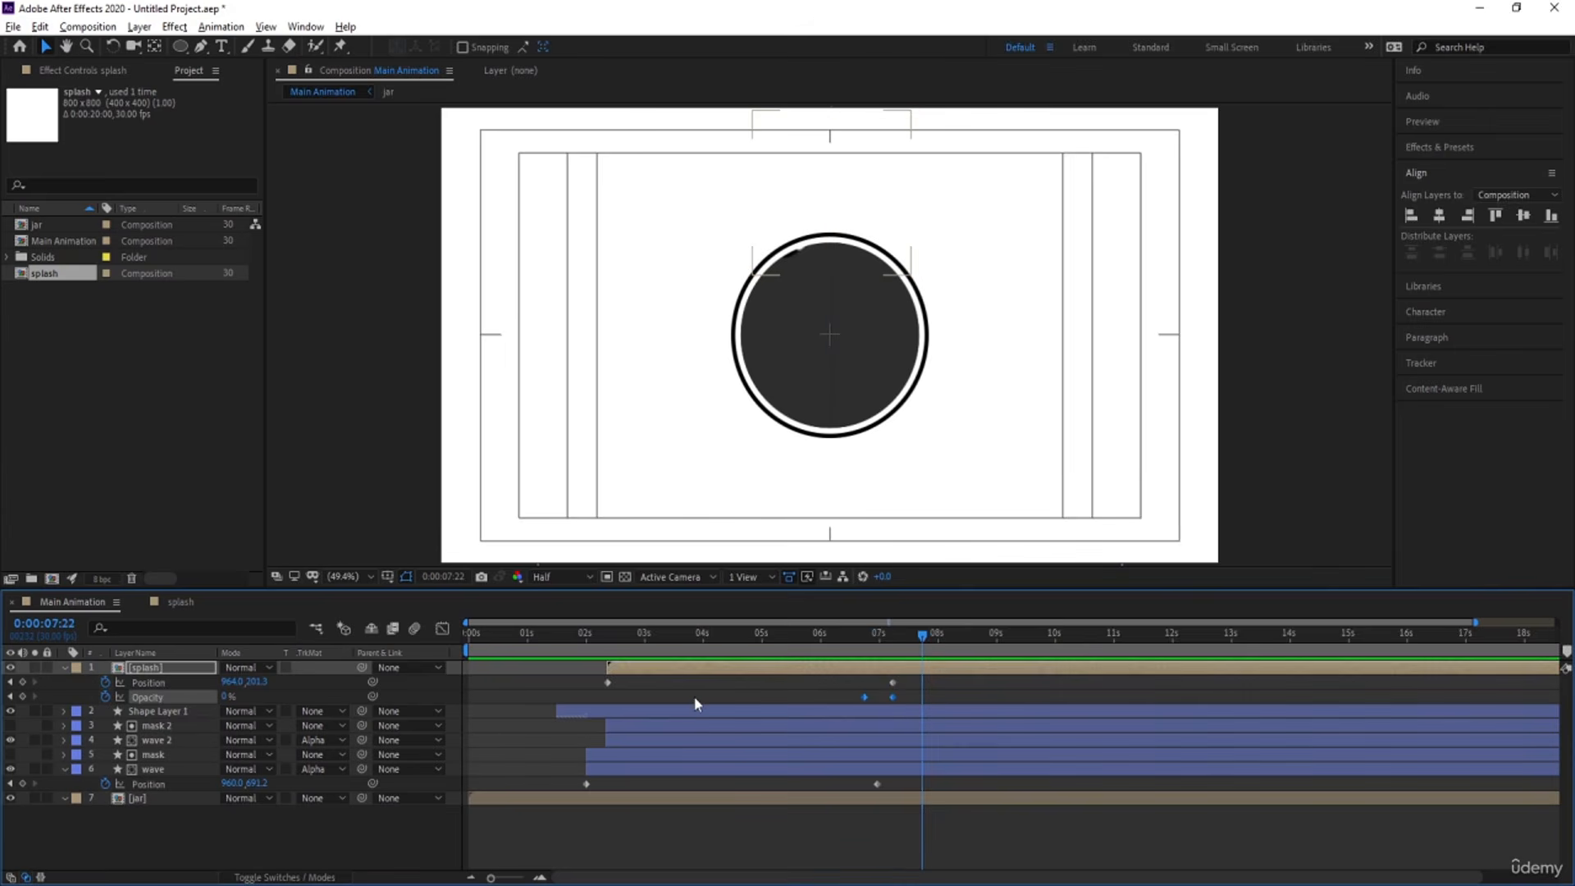
# Collapse the layers' keyframed properties and preview the complete animation from the start.
pyautogui.click(695, 698)
pyautogui.press('u')
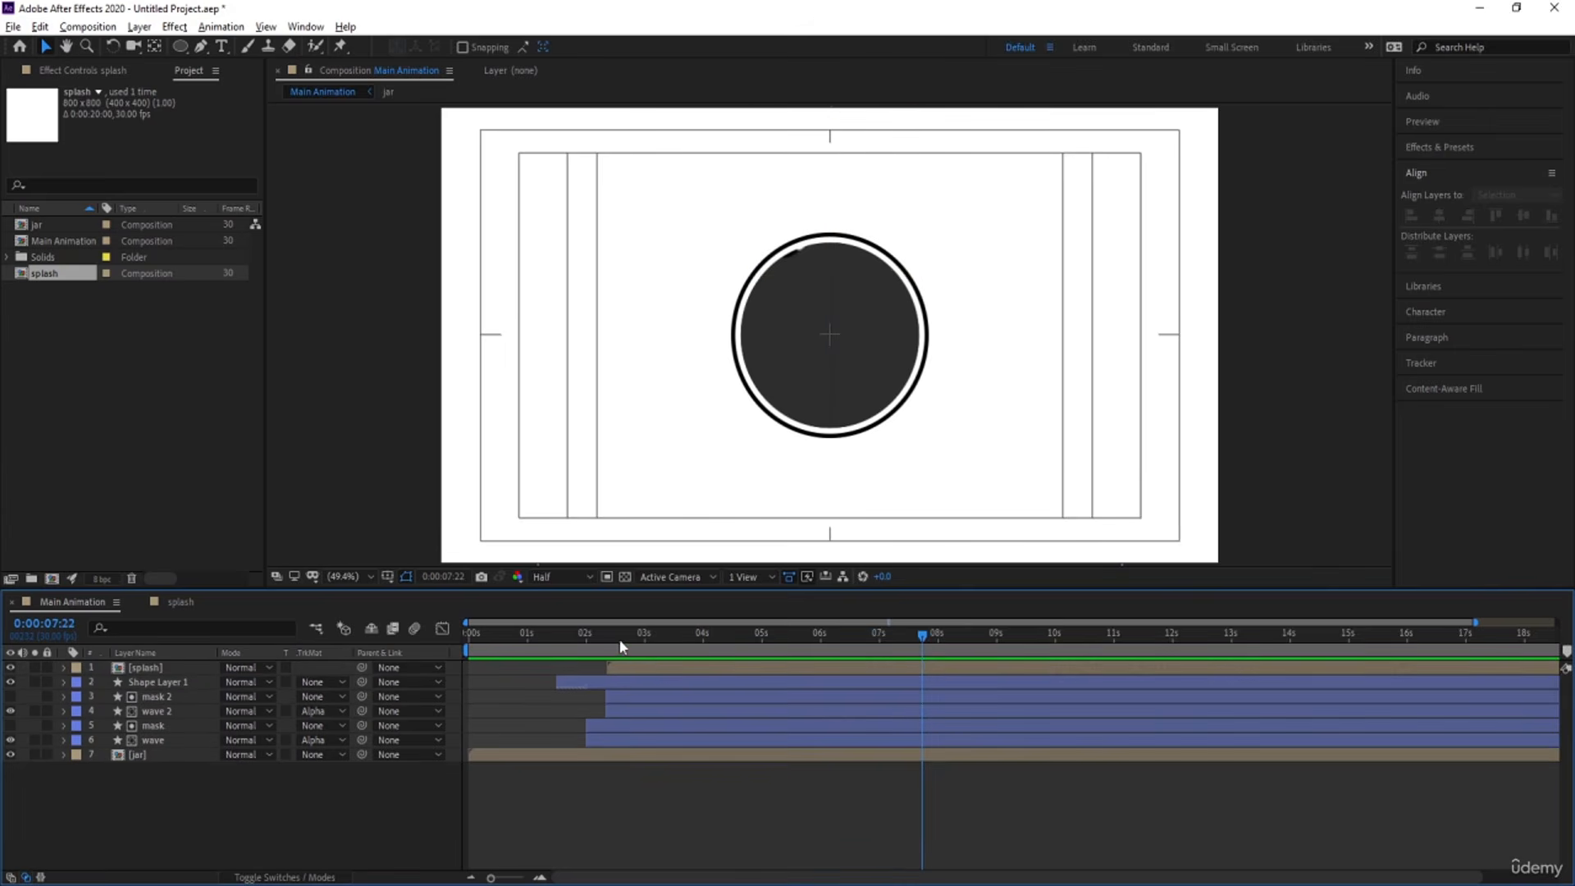
pyautogui.moveTo(610, 639); pyautogui.dragTo(345, 644)
pyautogui.press('space')
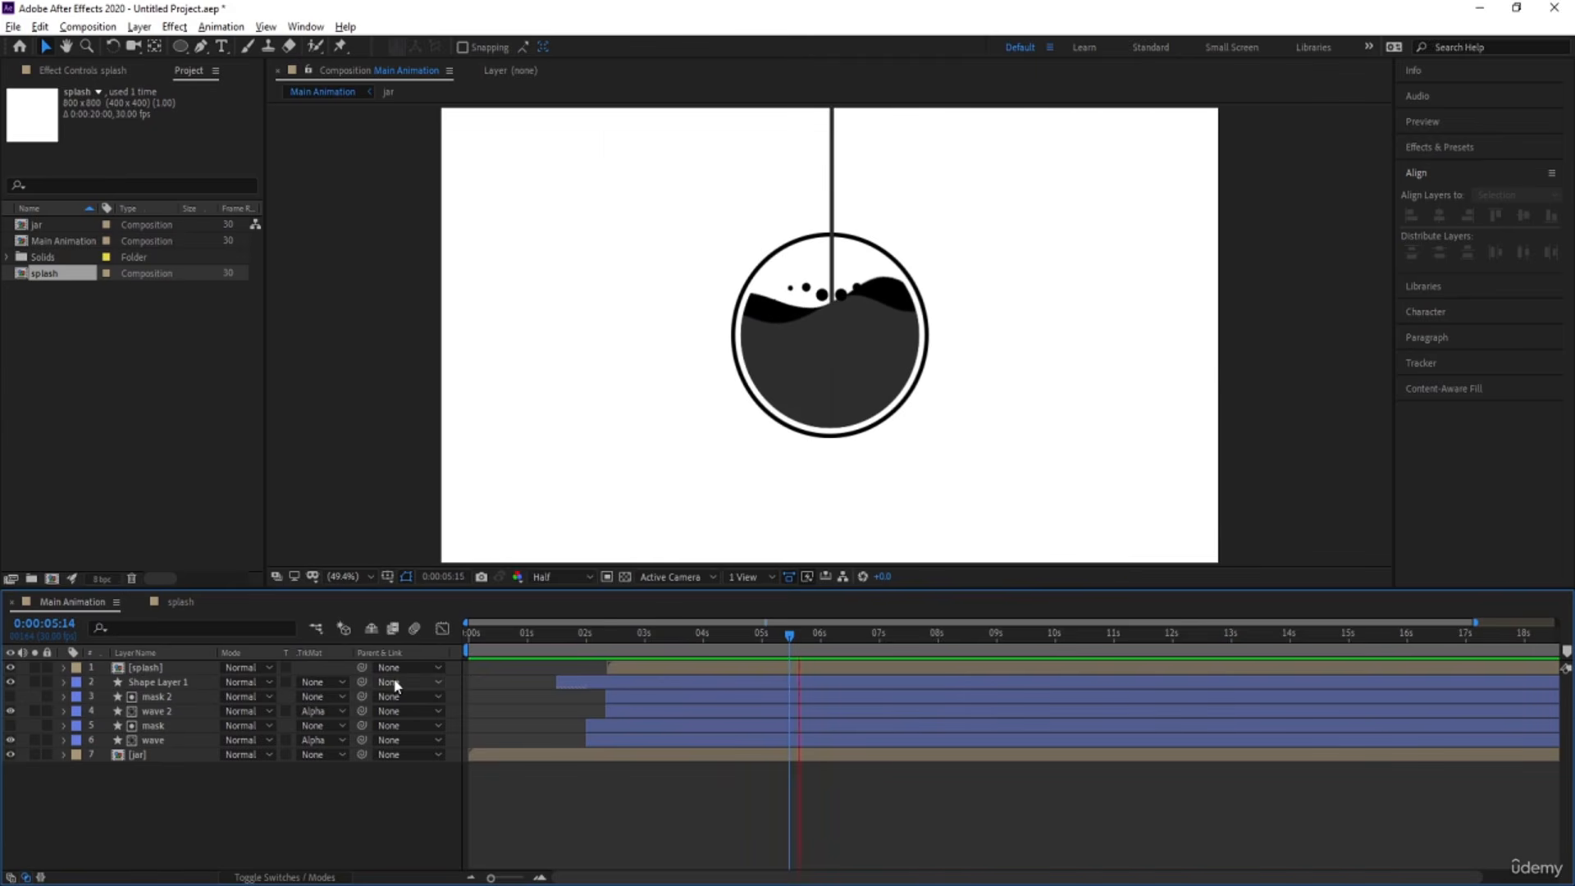
pyautogui.press('space')
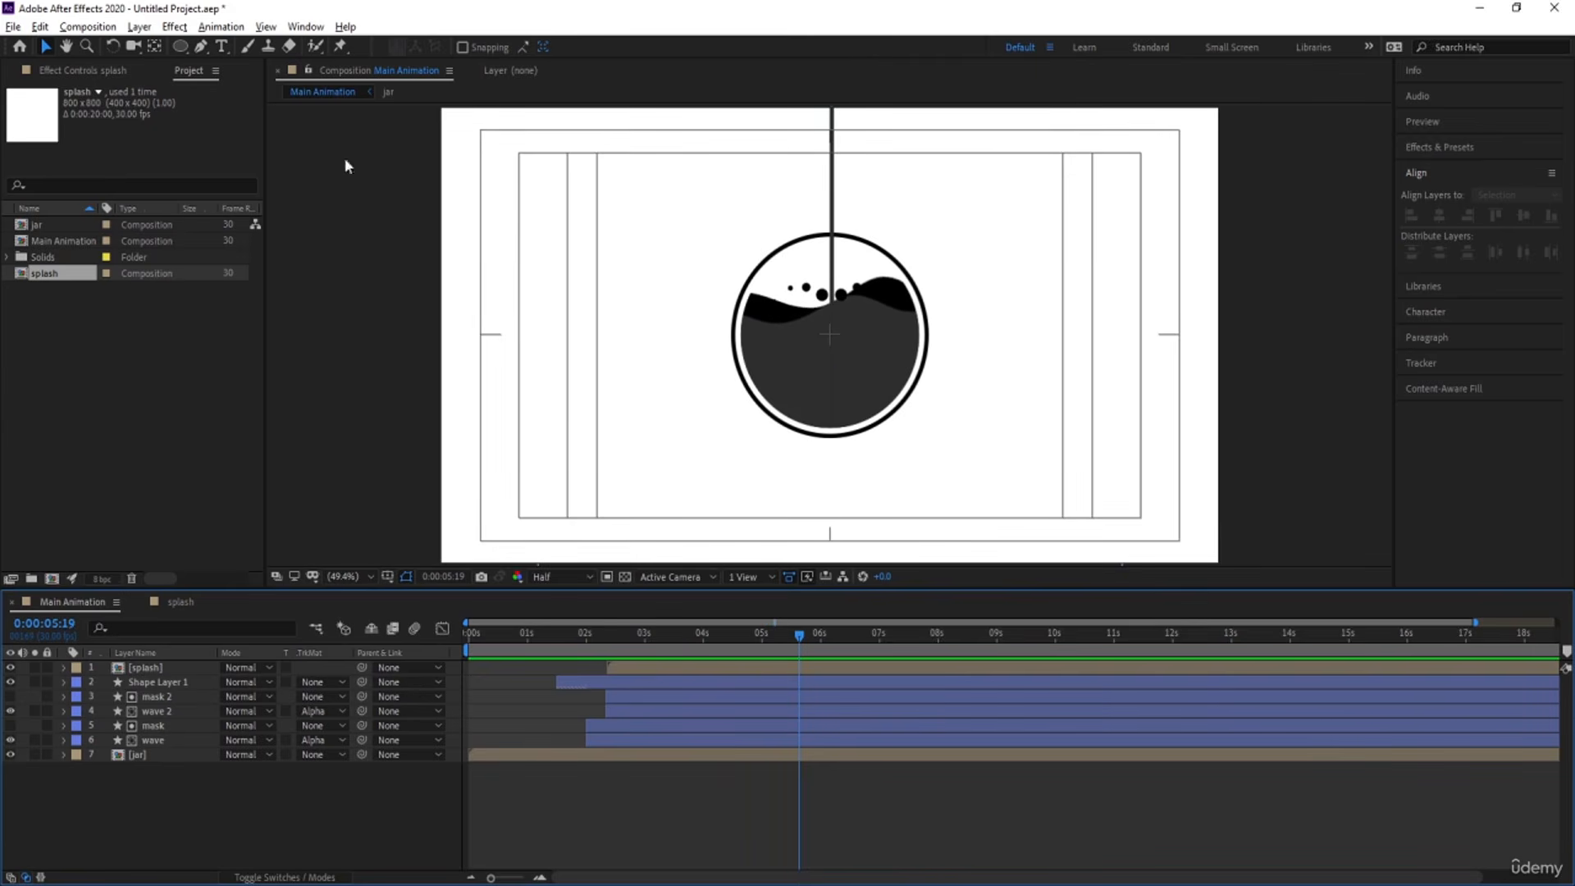
# Add a text layer reading "0" inside the liquid-filled circle and set its fill color to white.
pyautogui.click(220, 46)
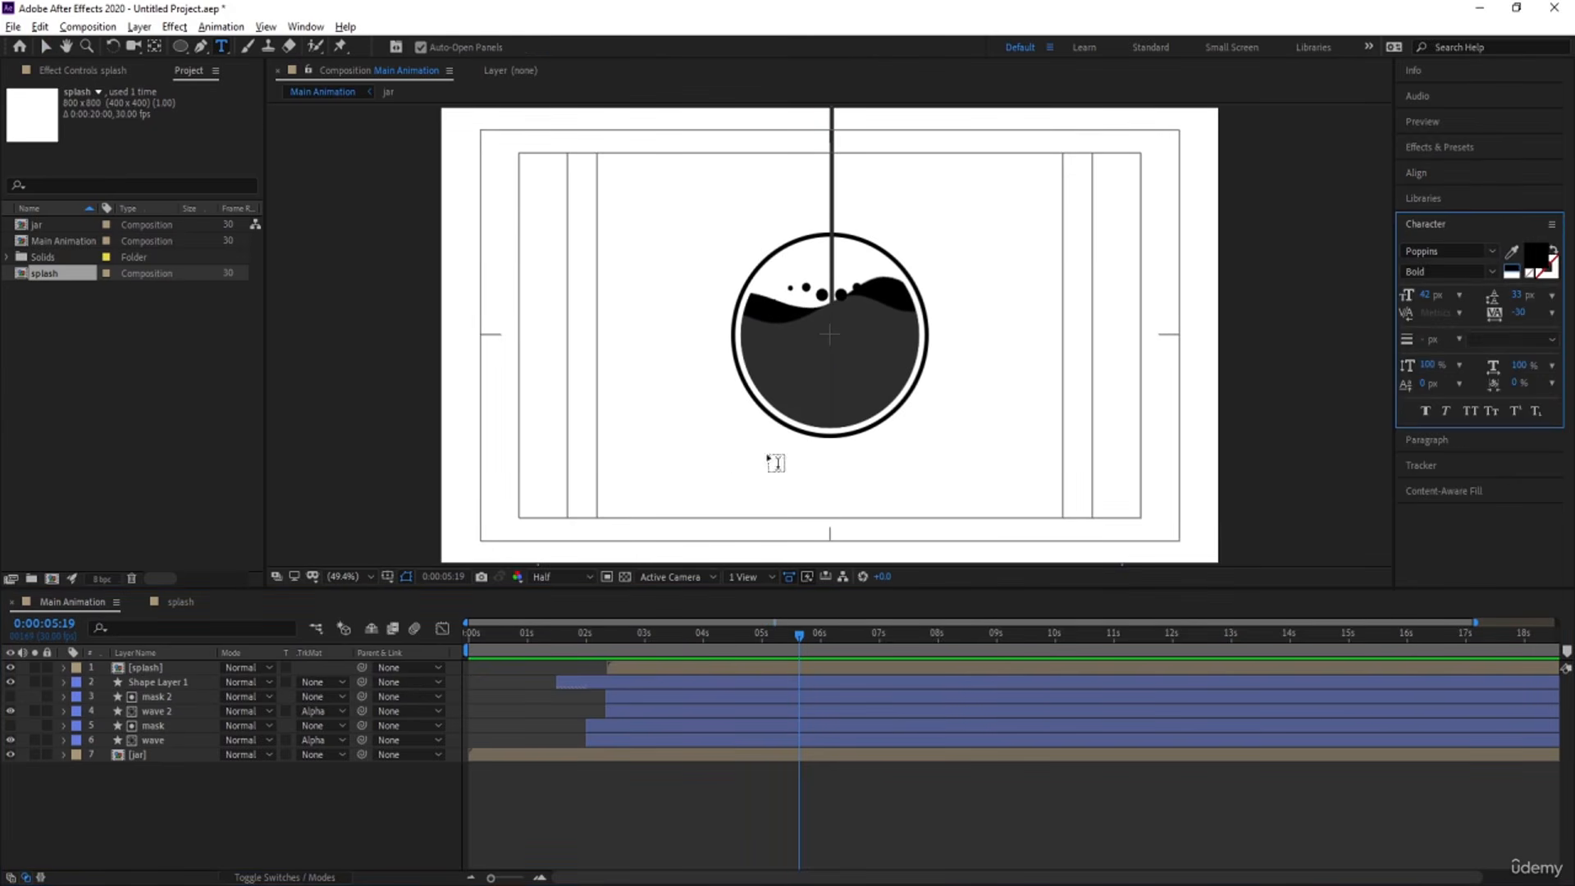
pyautogui.click(828, 367)
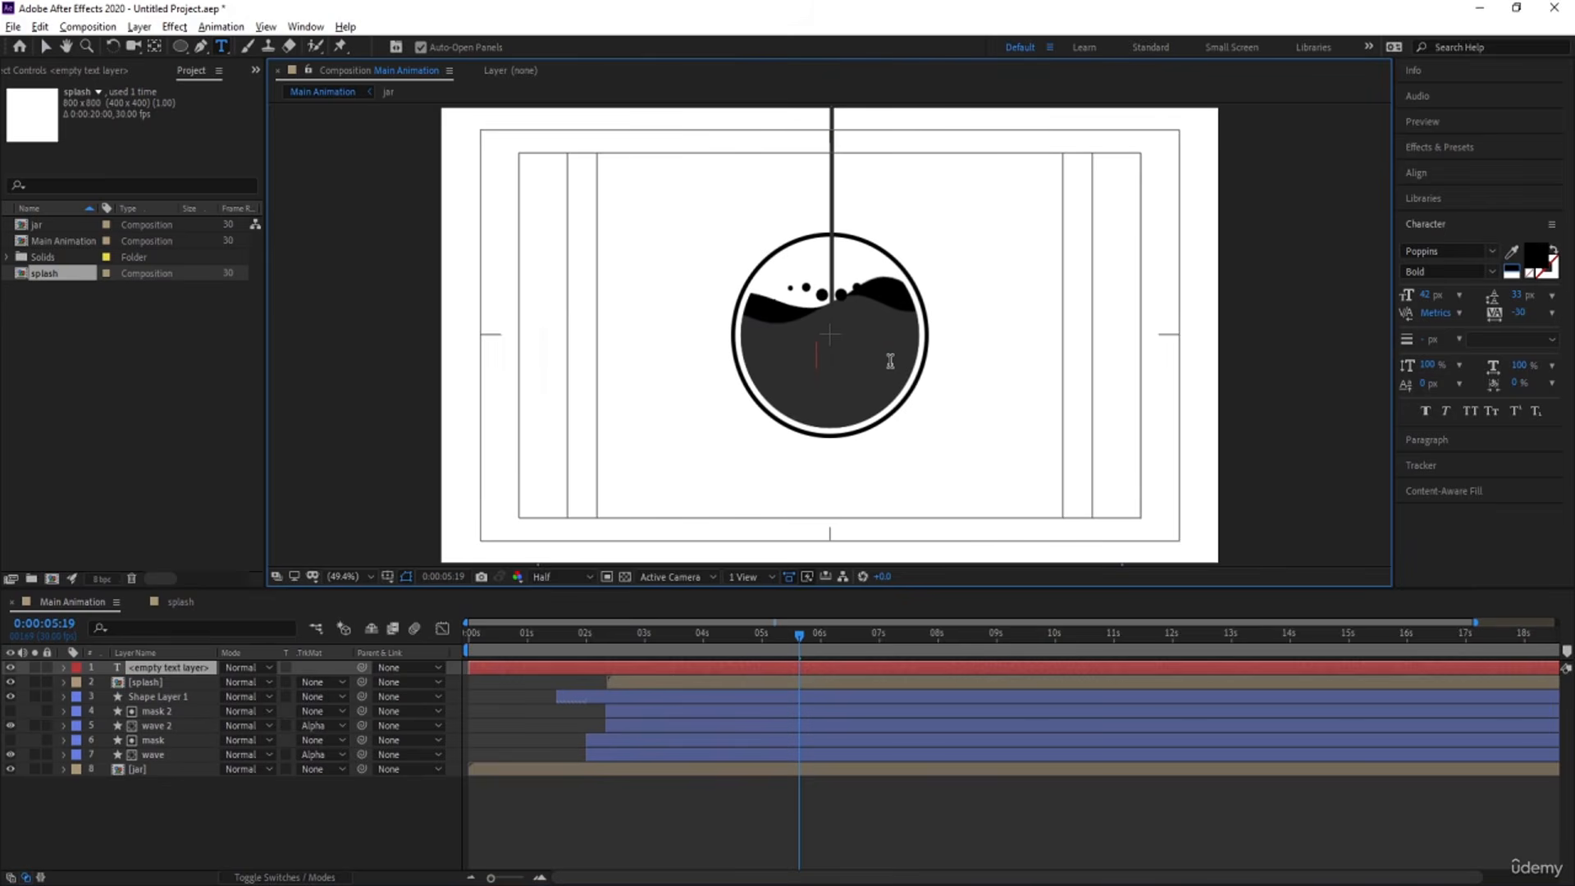
pyautogui.write('0')
pyautogui.press('Num_Lock')
pyautogui.write('-')
pyautogui.hotkey('ctrl', 'a')
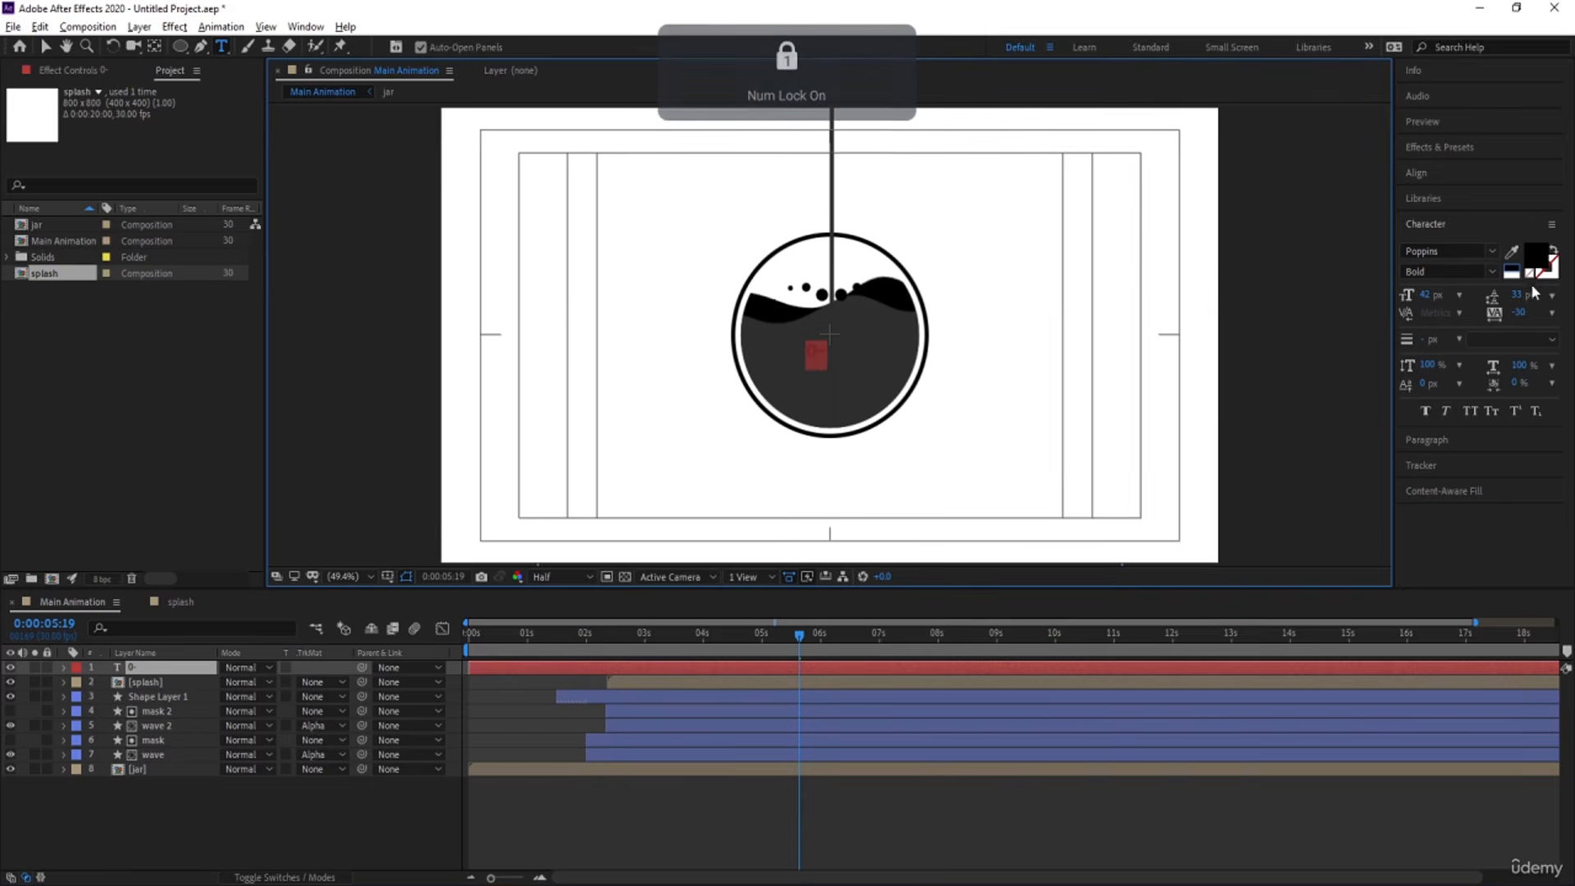
pyautogui.click(1517, 277)
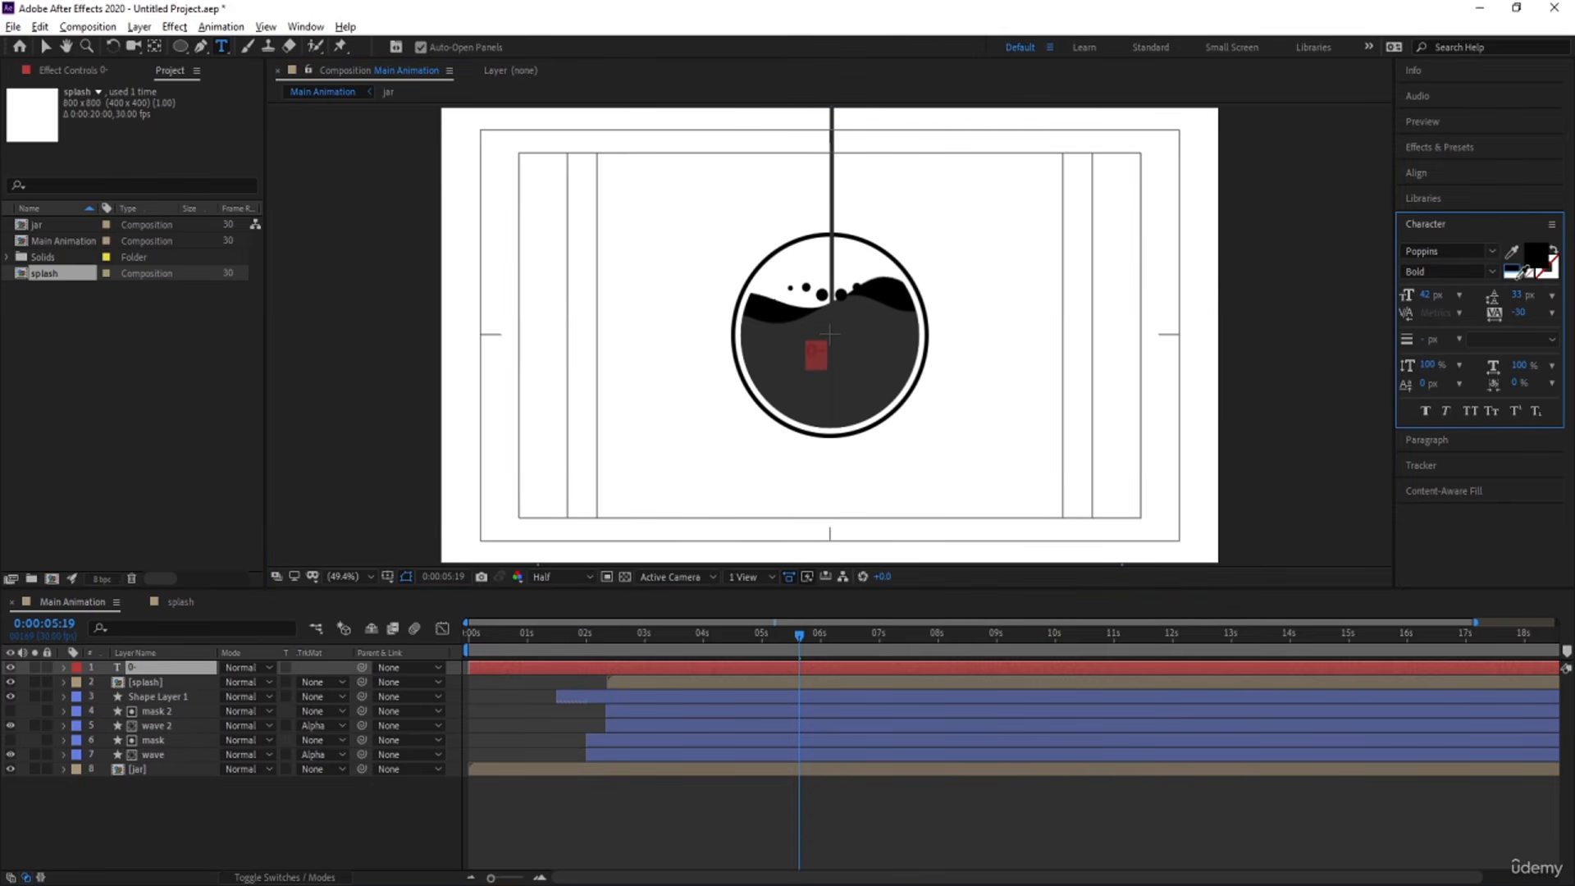
pyautogui.click(831, 356)
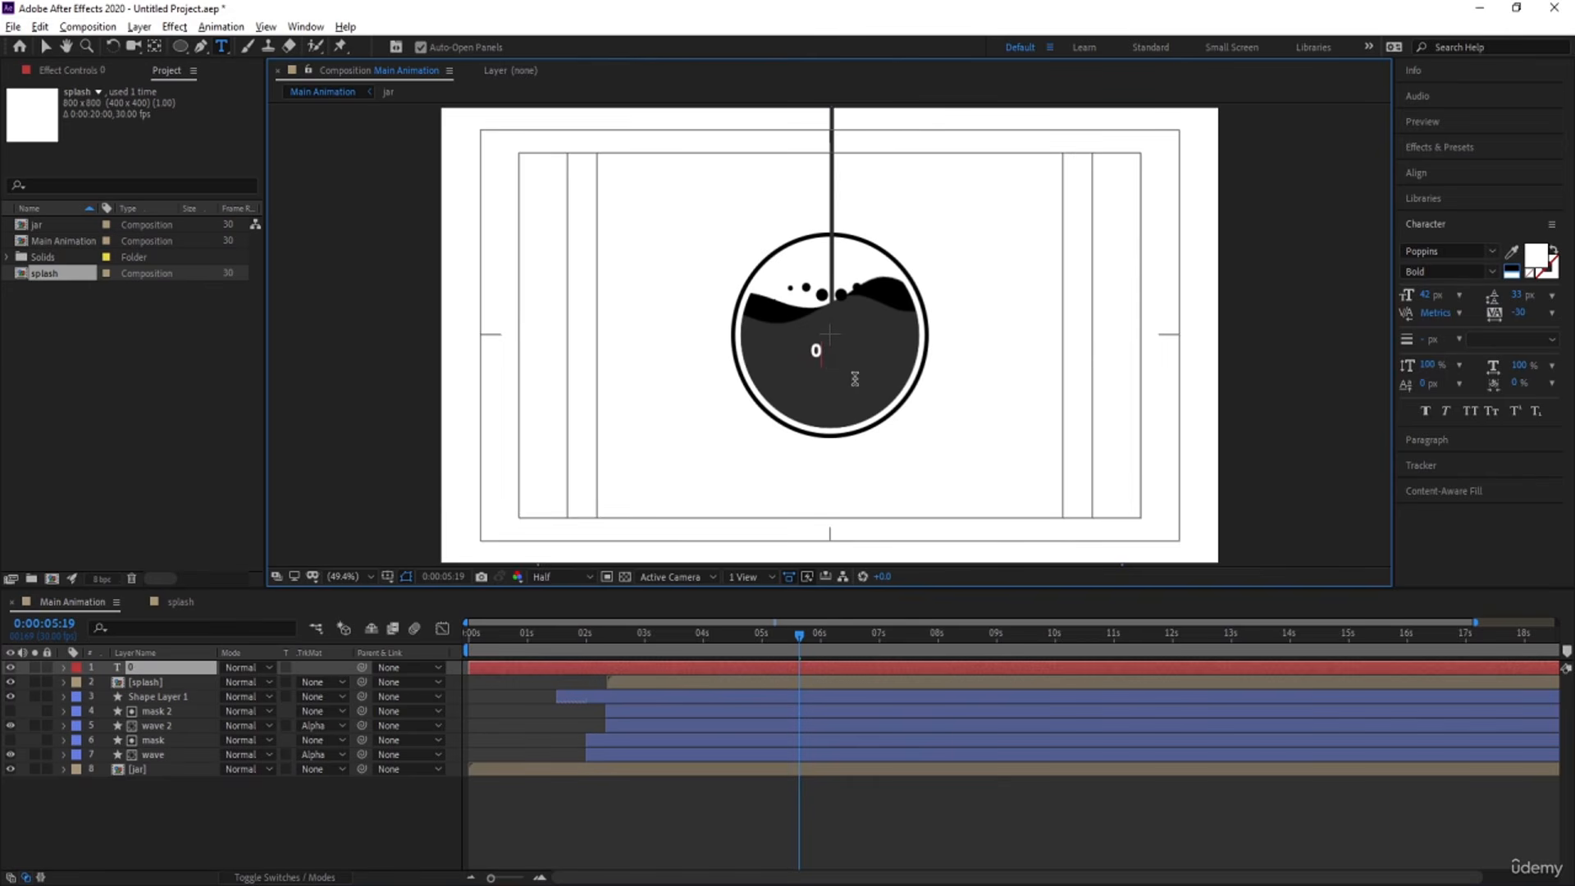
# Enlarge the "0" text to about 183 px and center its layer horizontally in the composition.
pyautogui.moveTo(1434, 297); pyautogui.dragTo(1529, 276)
pyautogui.click(198, 805)
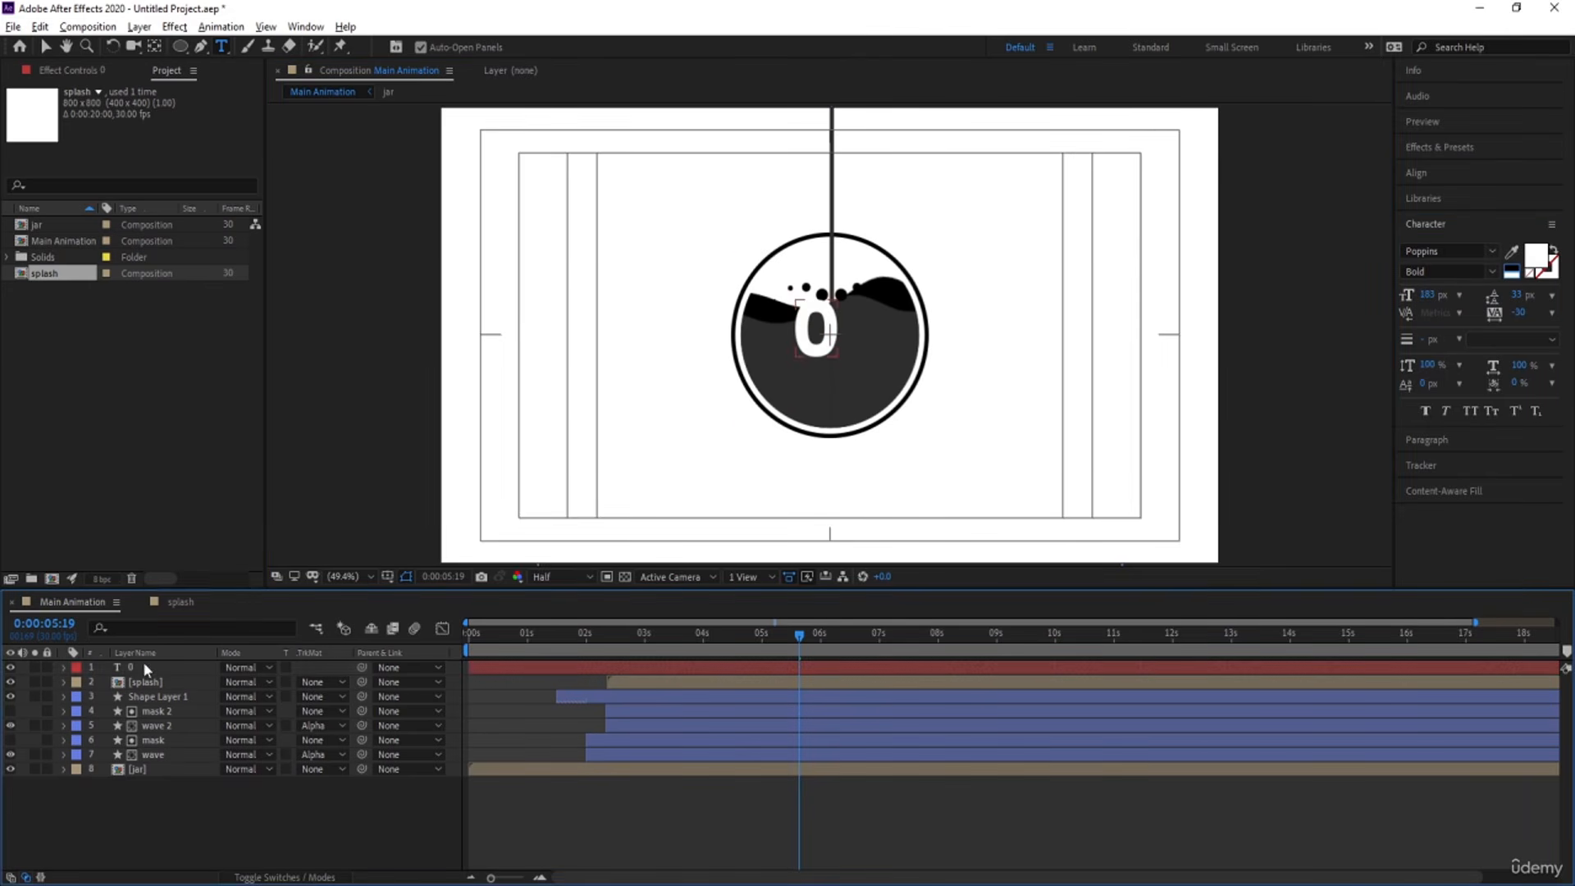
pyautogui.click(147, 668)
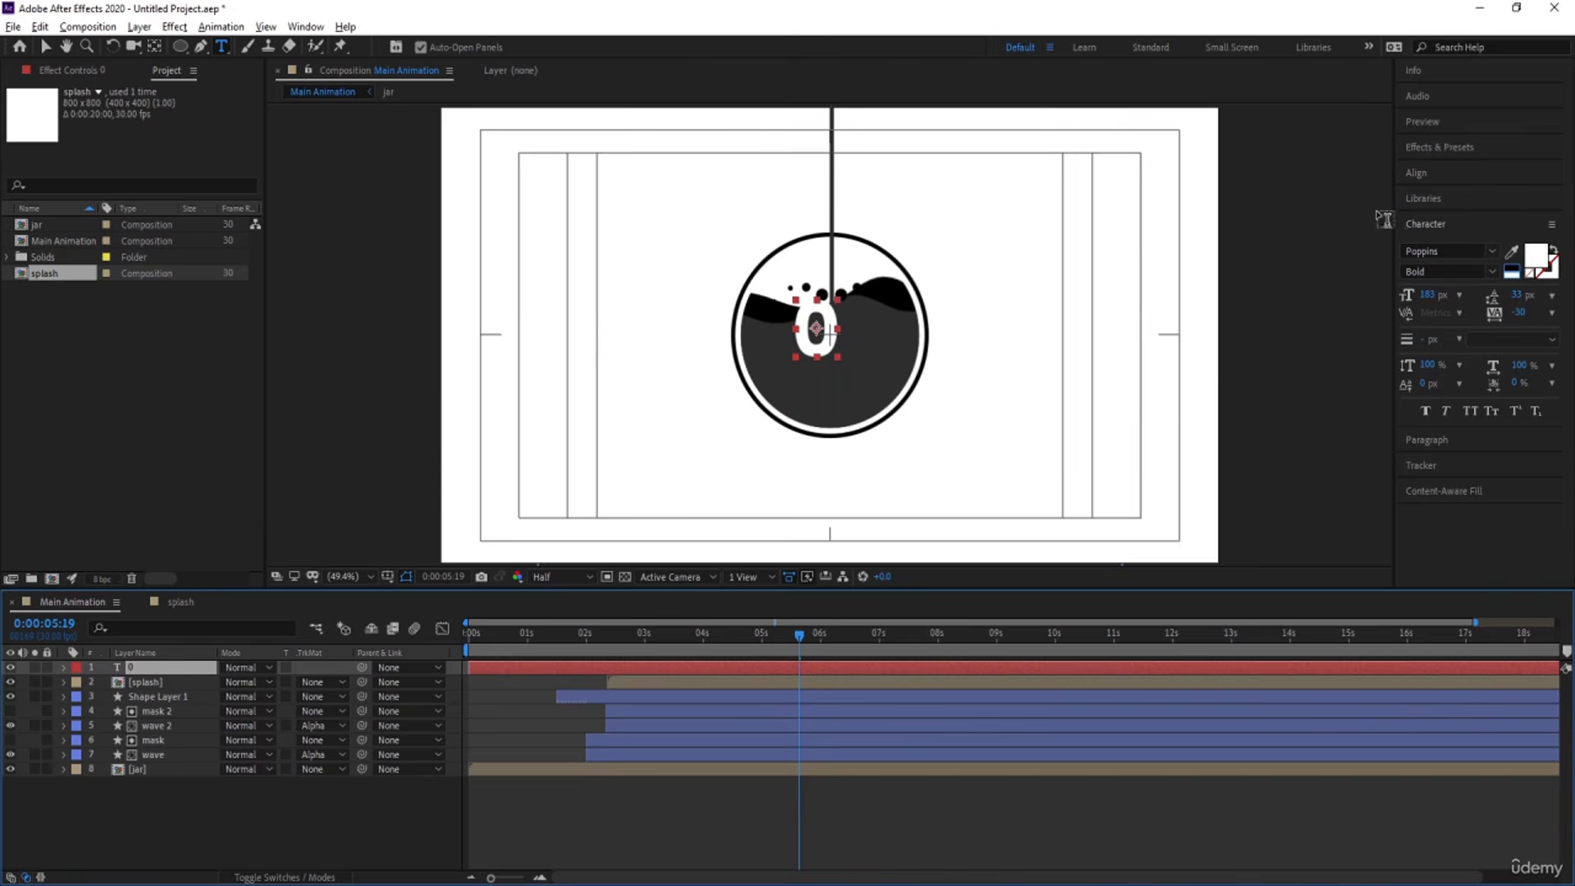
pyautogui.click(1422, 174)
pyautogui.click(1439, 217)
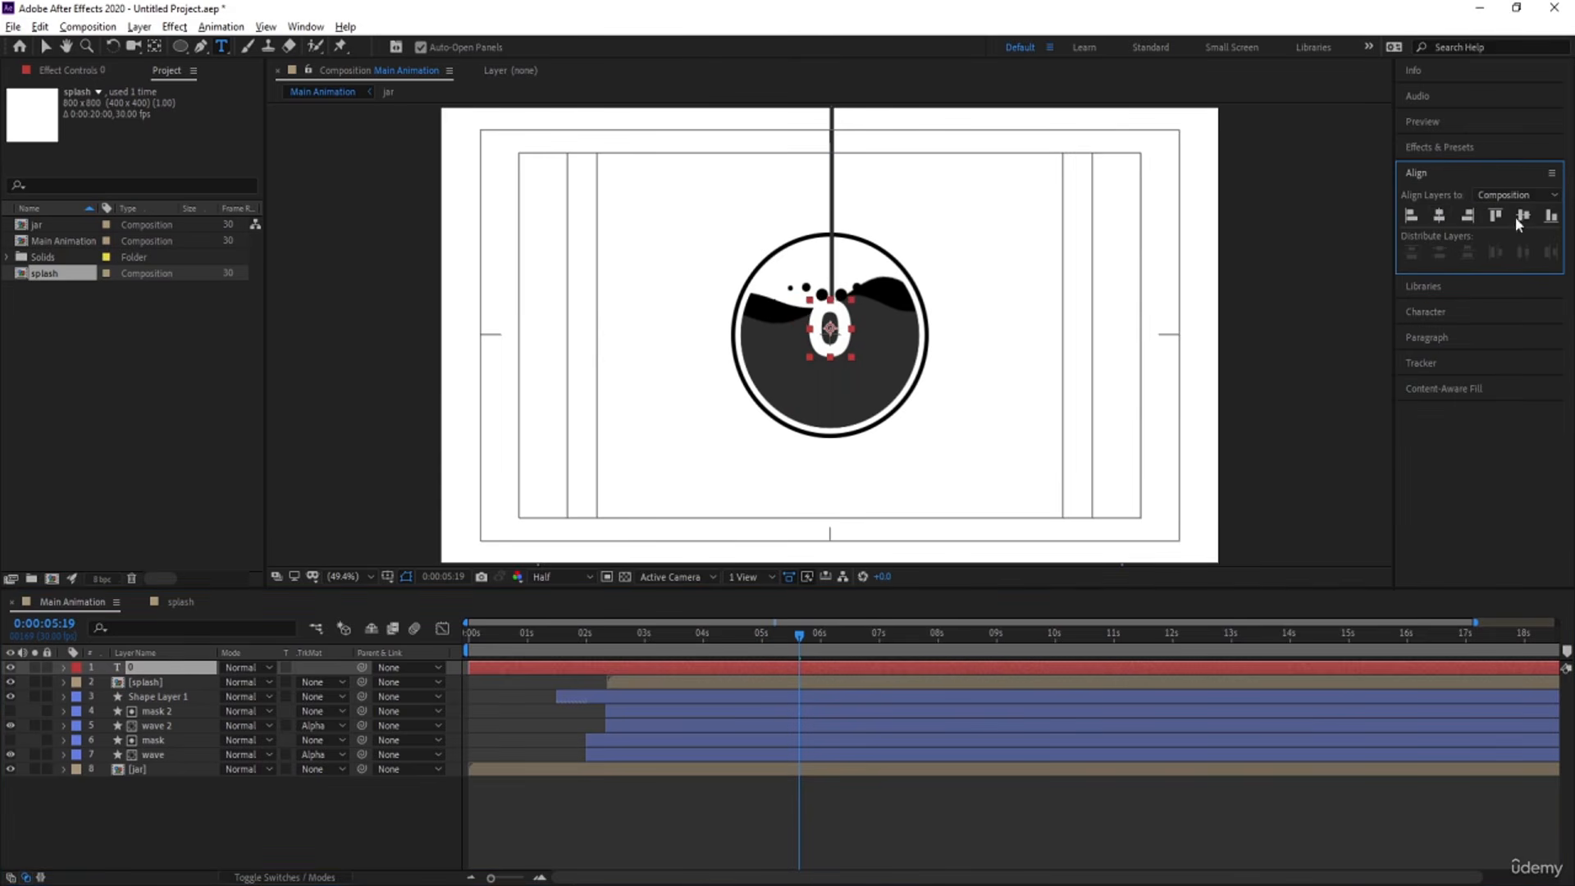